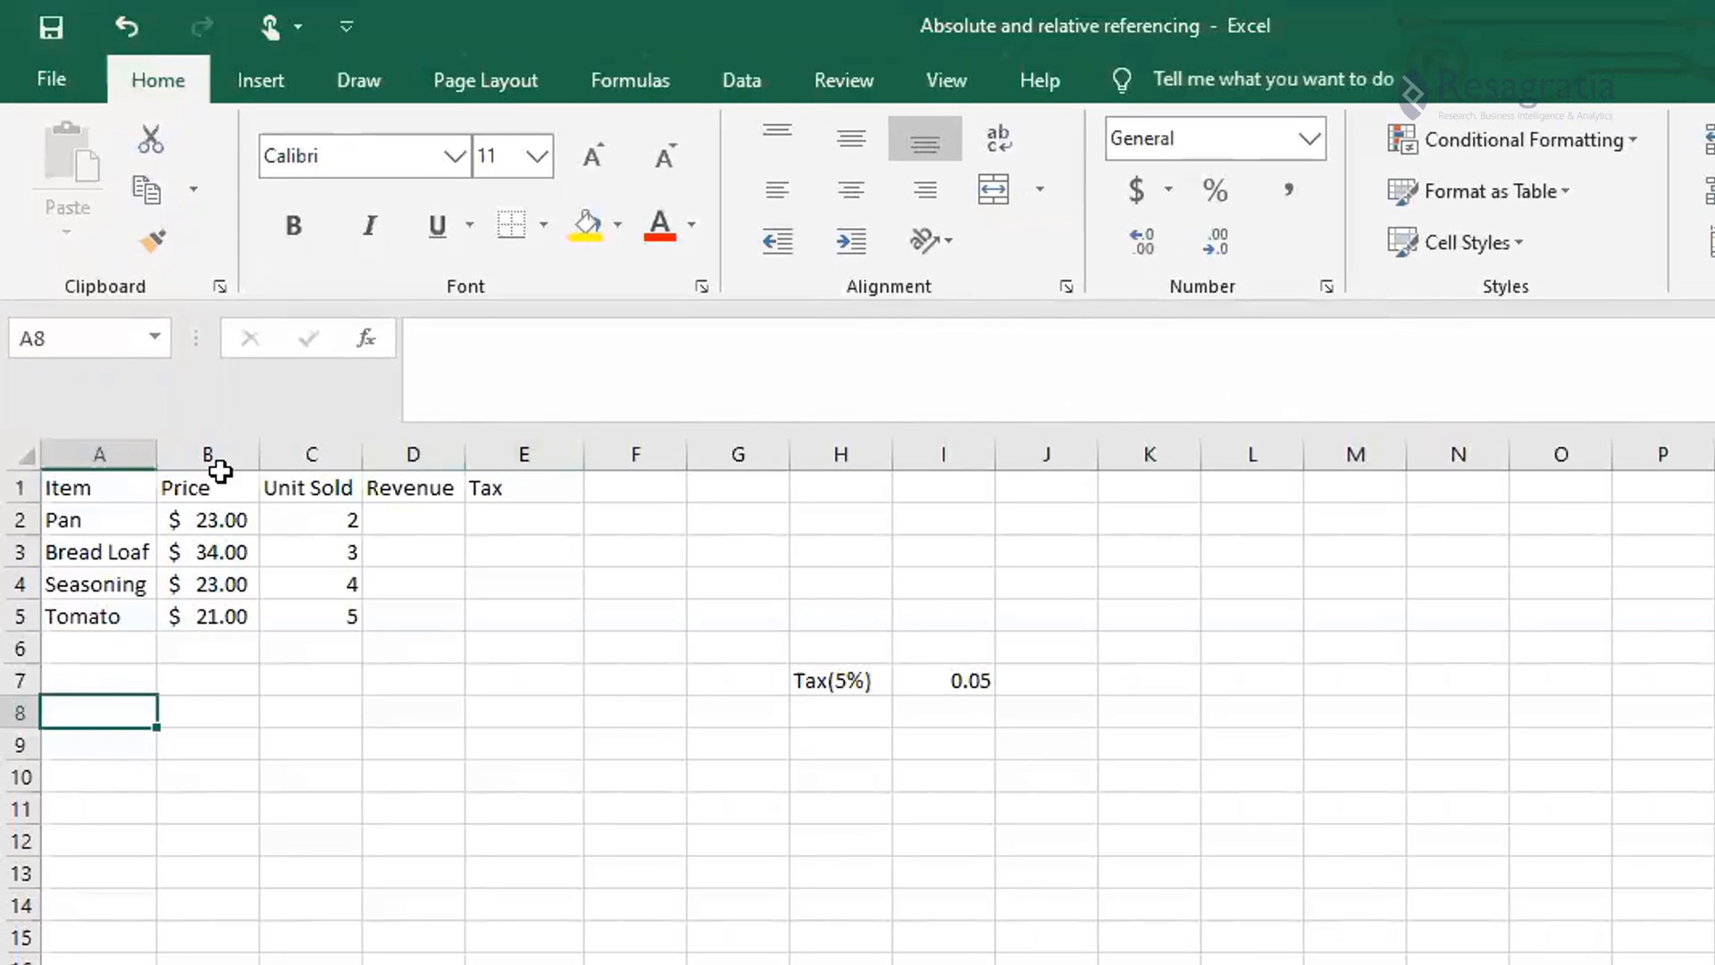
- Examine how columns and rows are labelled by selecting columns A to D and rows 1 to 5 one at a time
{"action": "left_click", "coordinate": [119, 447]}
{"action": "left_click", "coordinate": [210, 448]}
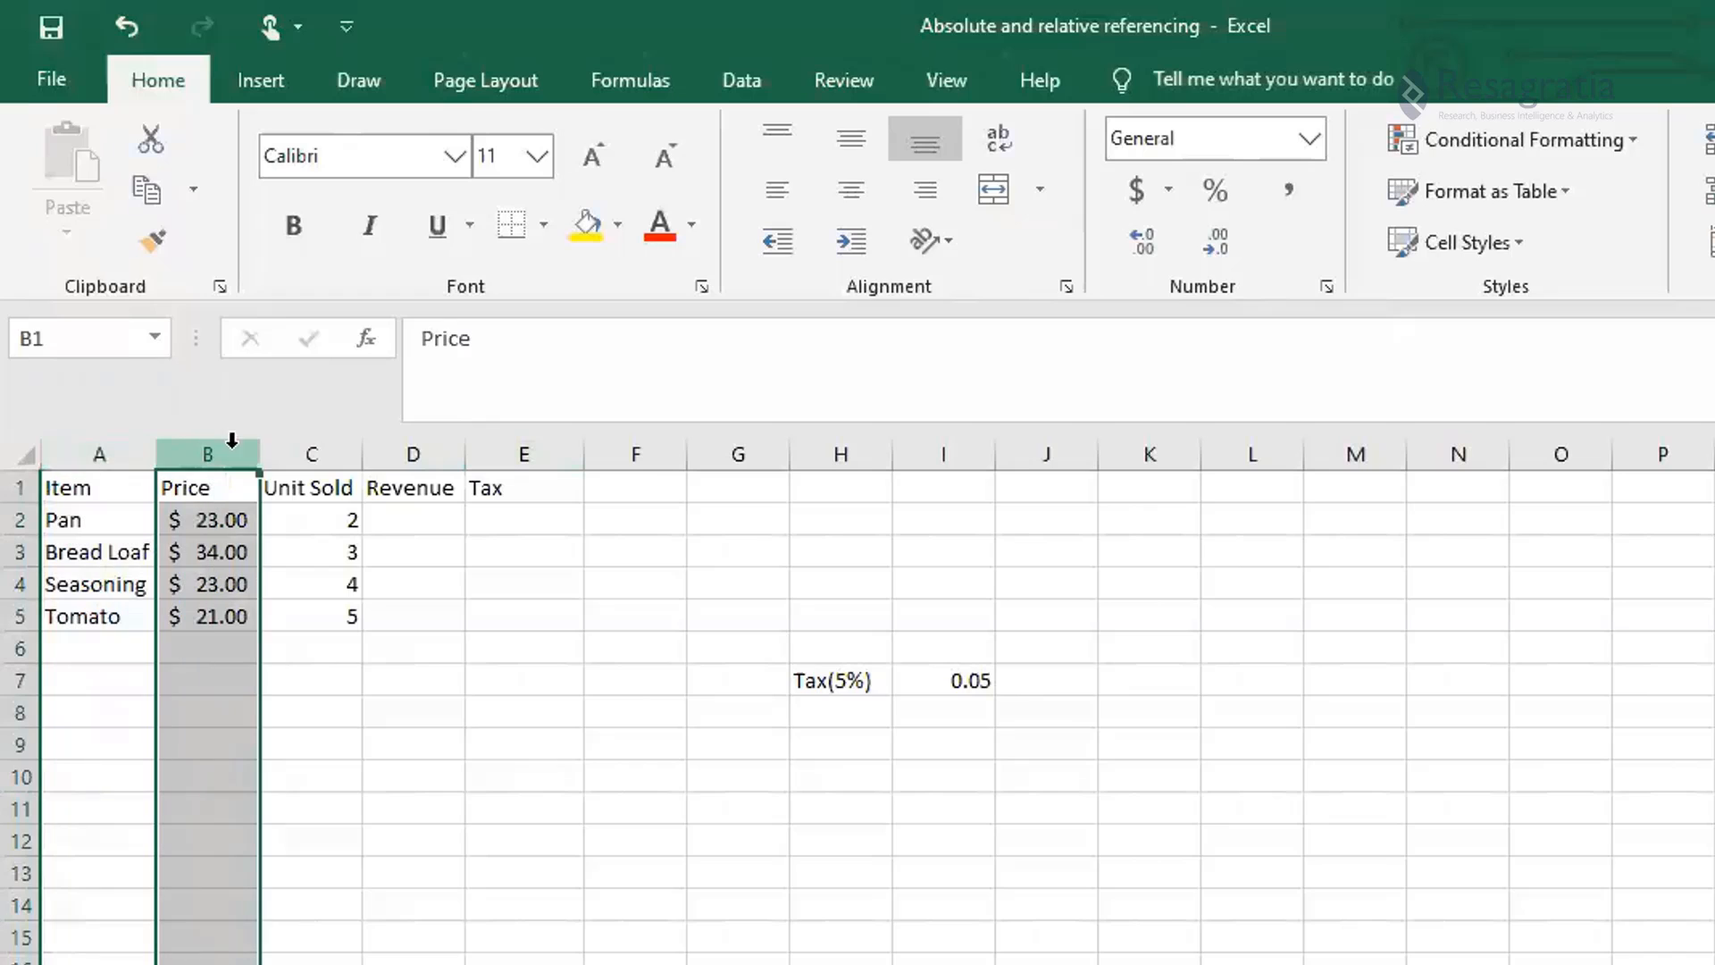
{"action": "left_click", "coordinate": [314, 448]}
{"action": "left_click", "coordinate": [427, 449]}
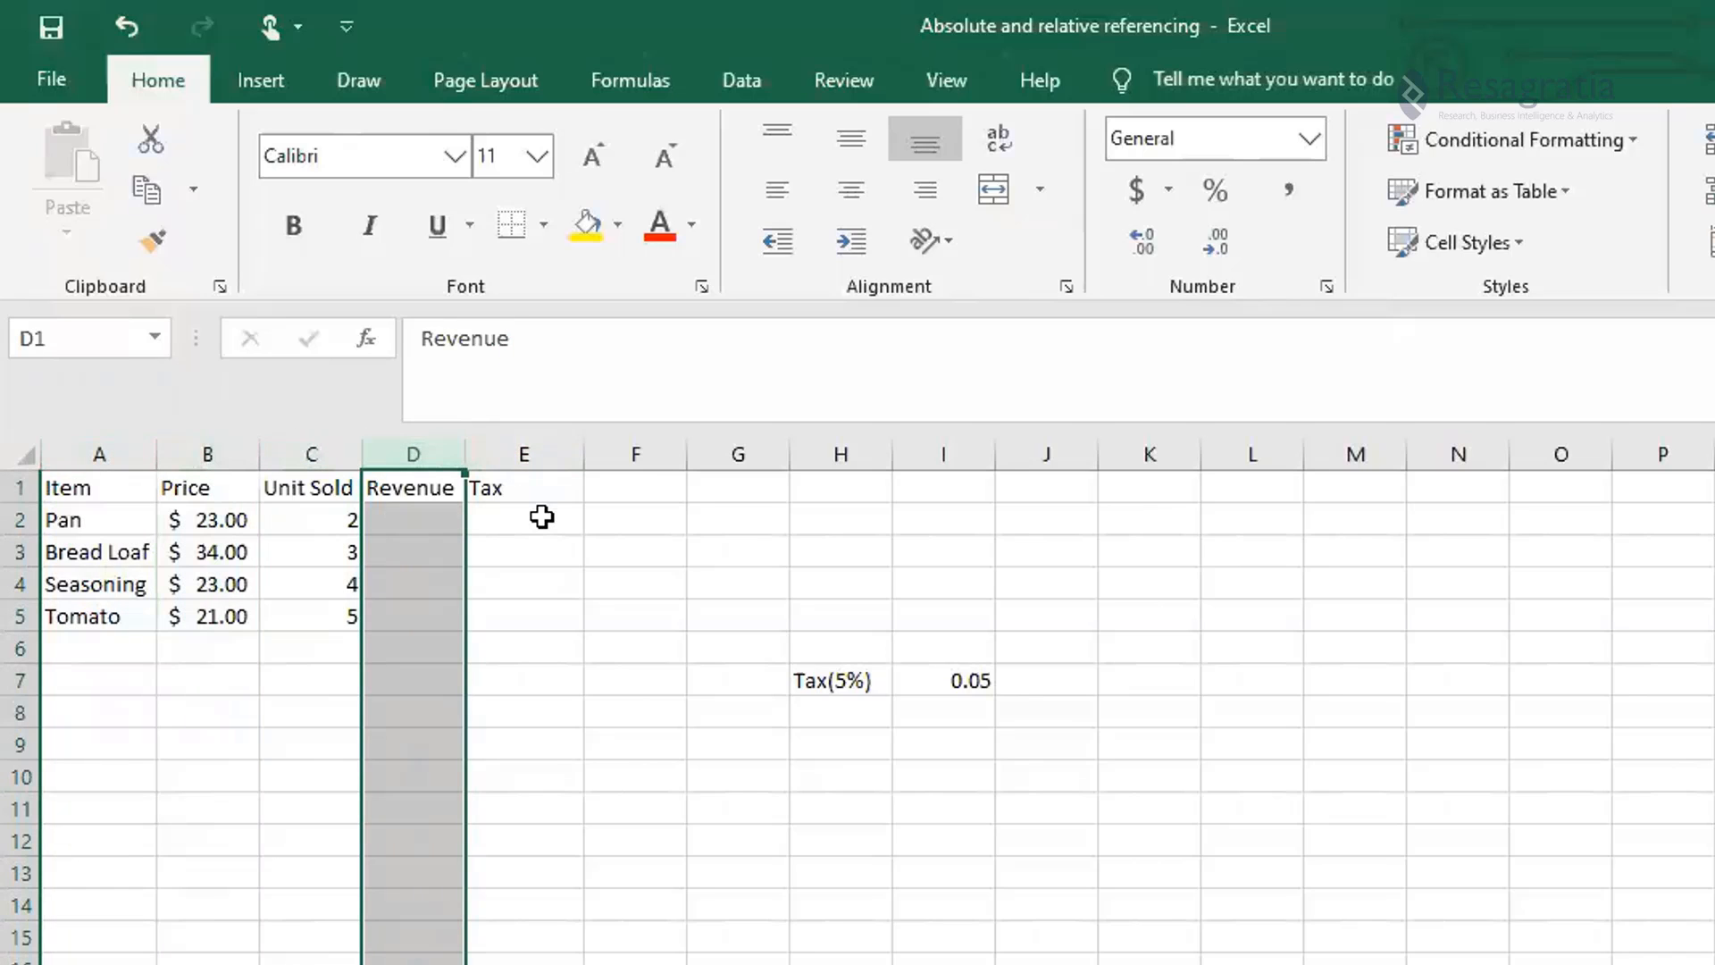
{"action": "left_click", "coordinate": [16, 489]}
{"action": "left_click", "coordinate": [20, 519]}
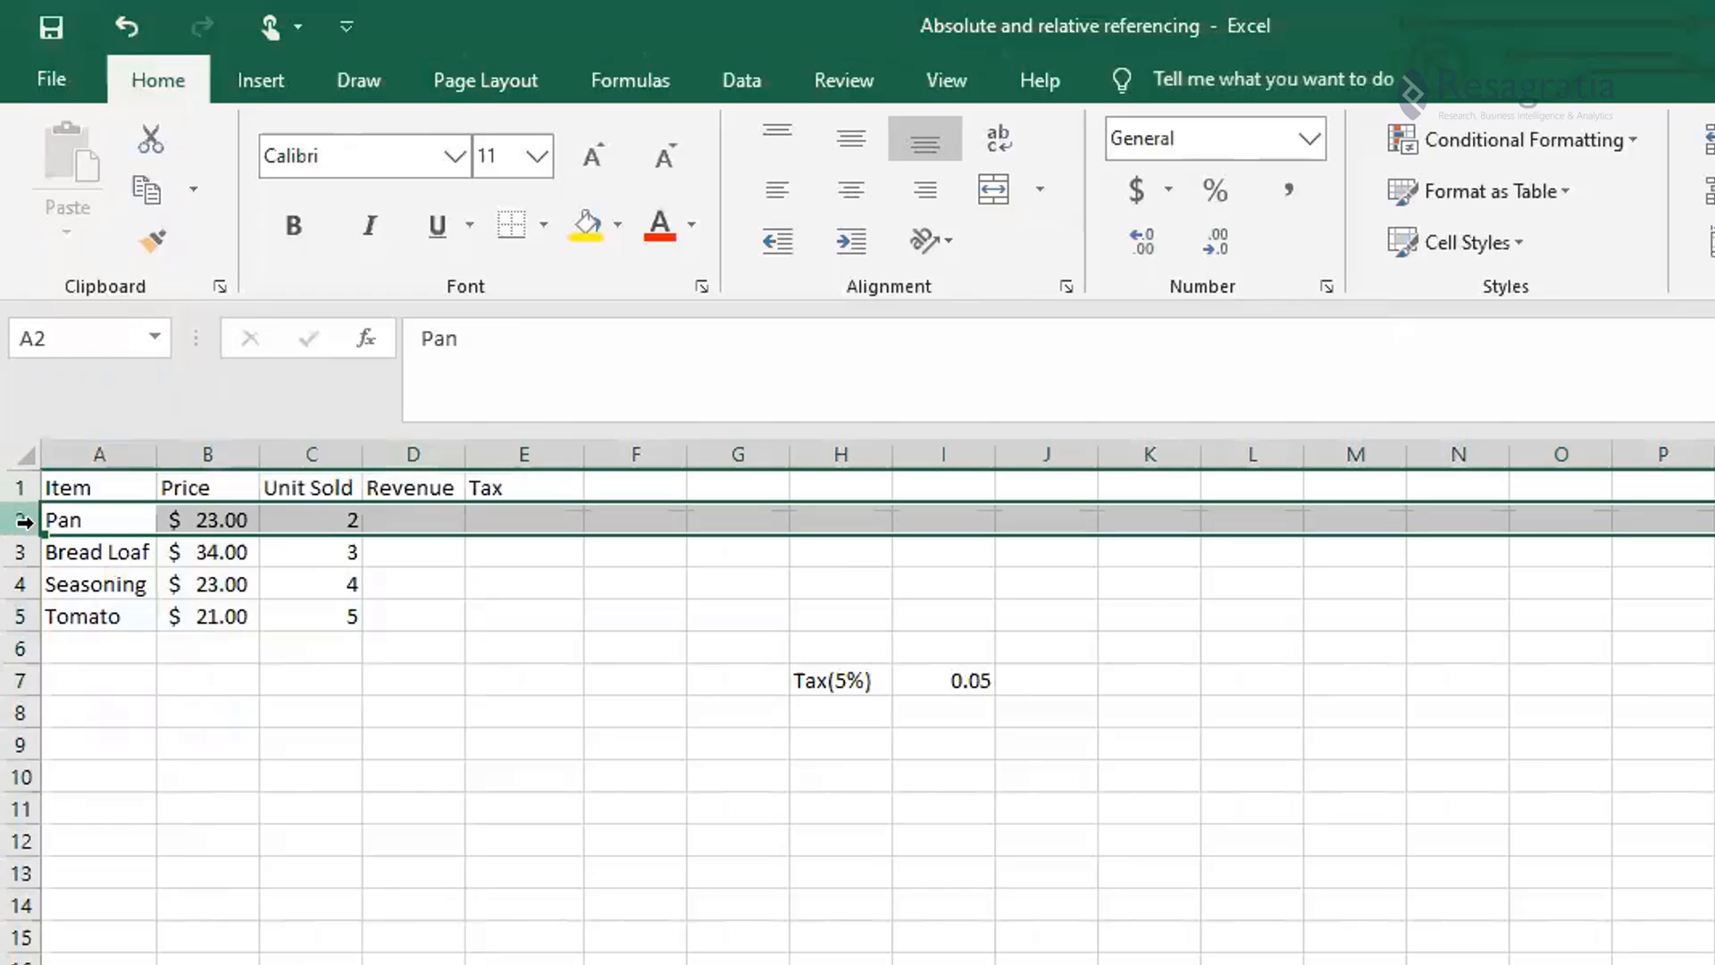
{"action": "left_click", "coordinate": [23, 552]}
{"action": "left_click", "coordinate": [24, 584]}
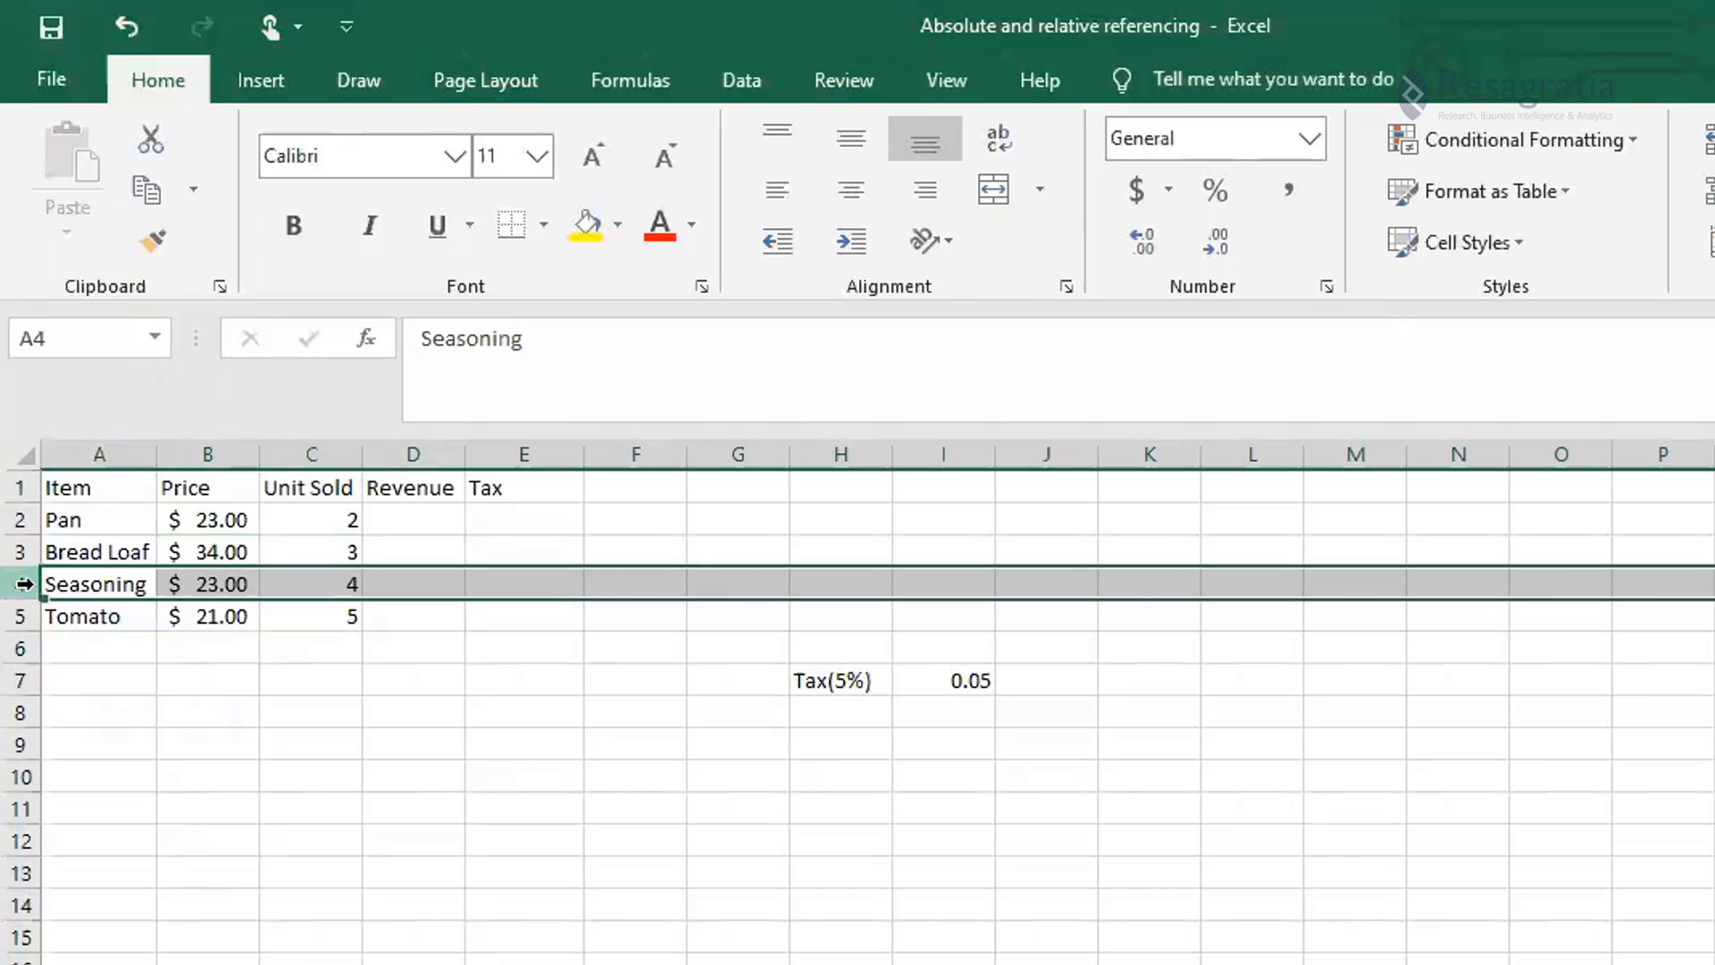
{"action": "left_click", "coordinate": [23, 606]}
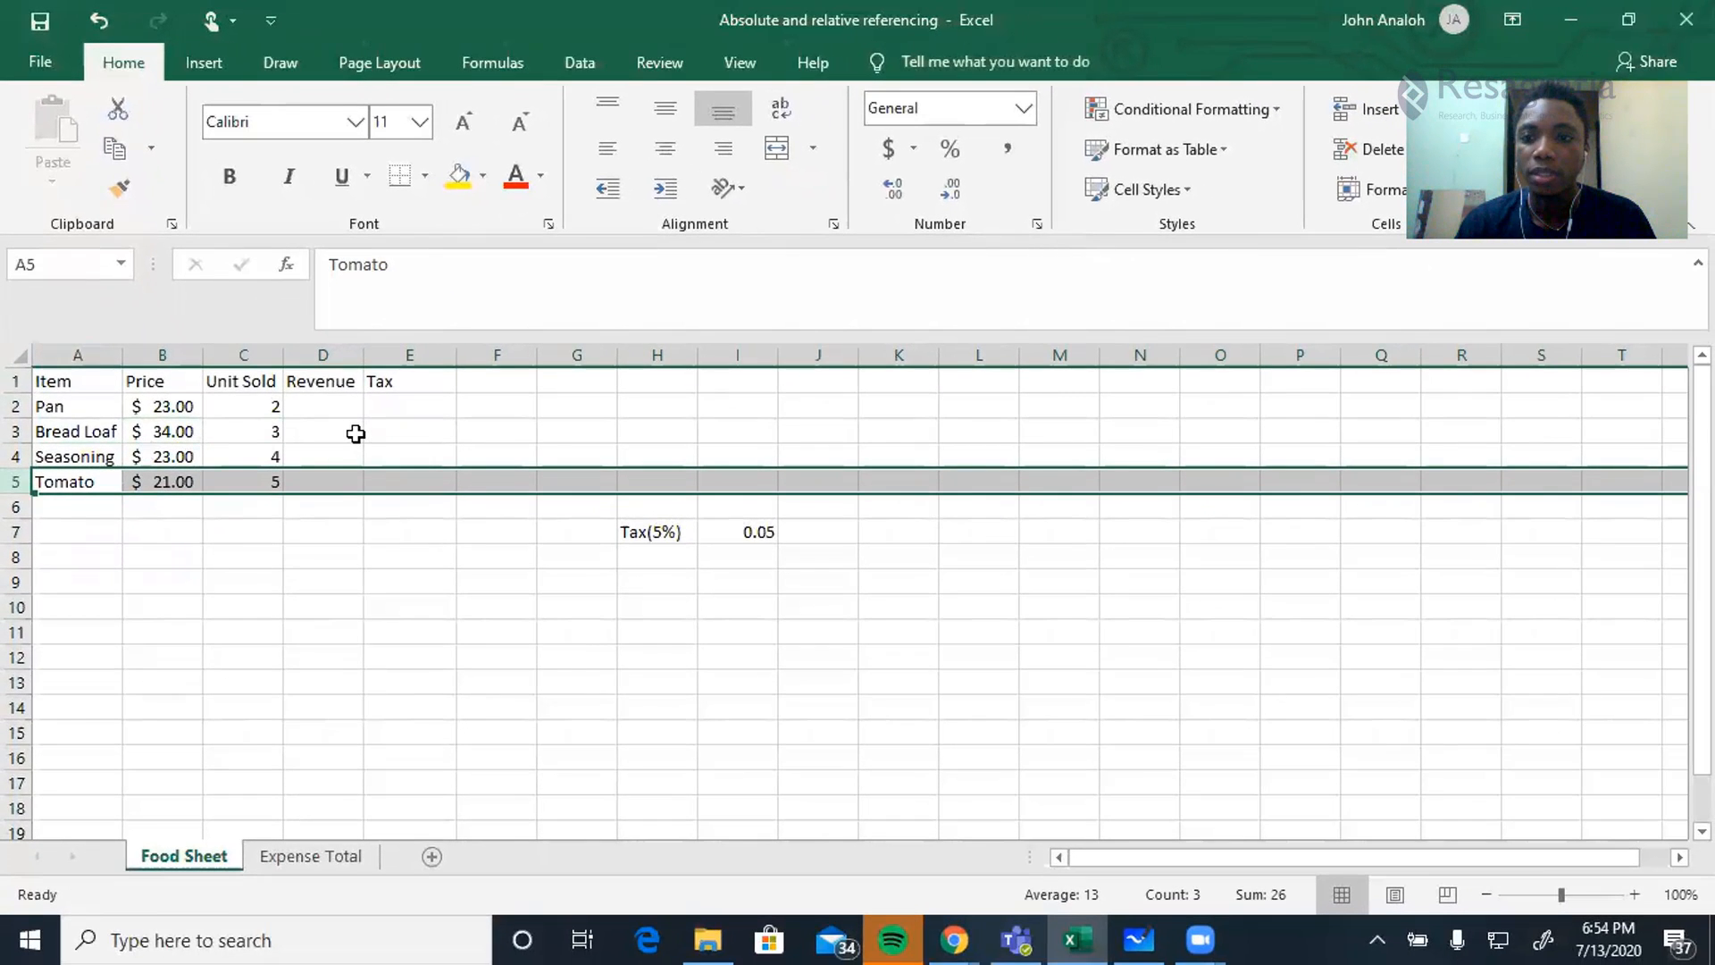
{"action": "left_click", "coordinate": [420, 412]}
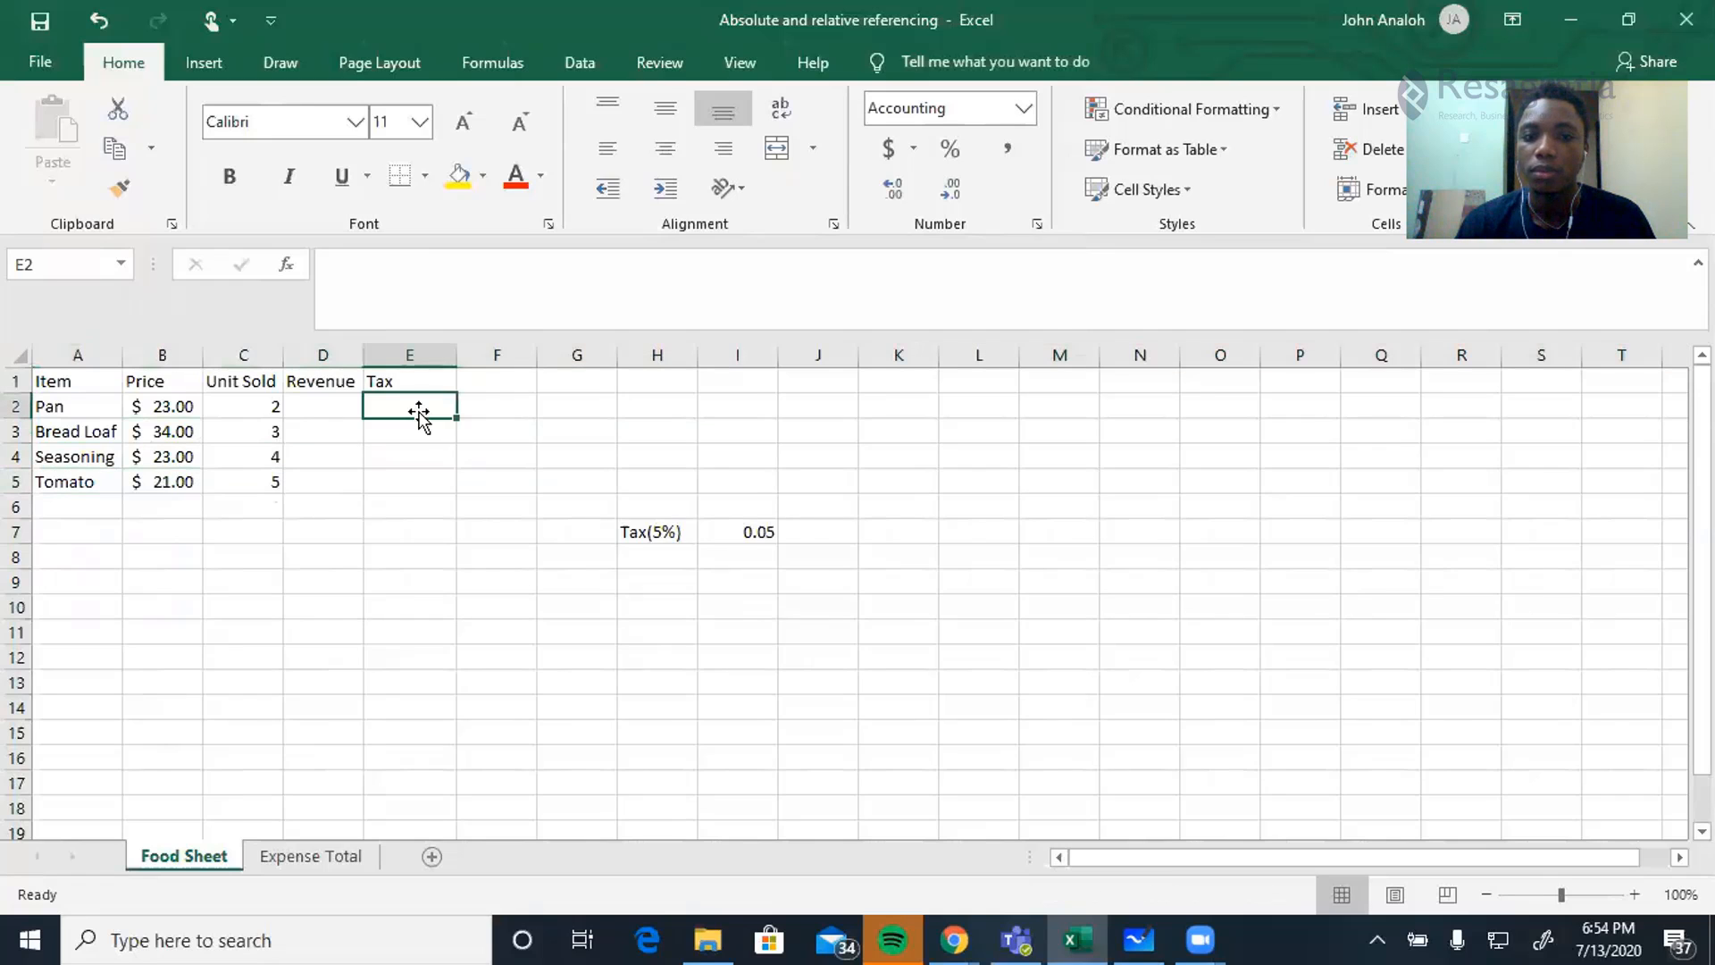
- Review the cell definition in Microsoft Whiteboard and locate cell E7 in the Excel sheet from column E and row 7
{"action": "key", "text": "alt+Tab"}
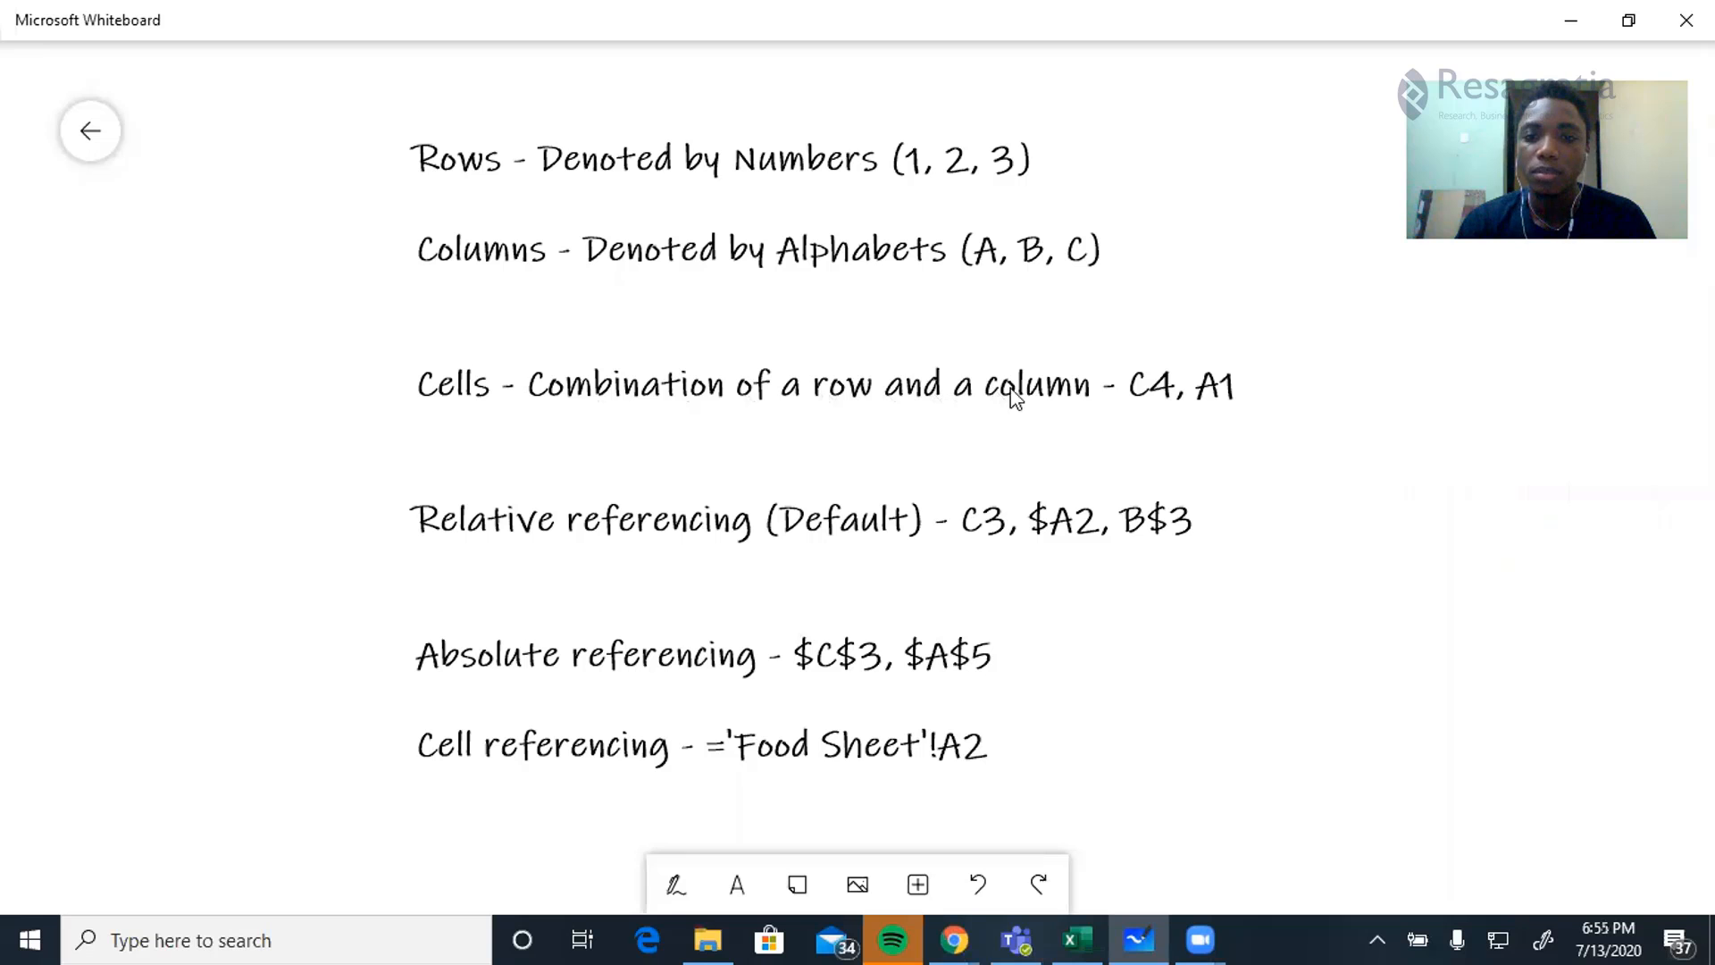
{"action": "key", "text": "alt+Tab"}
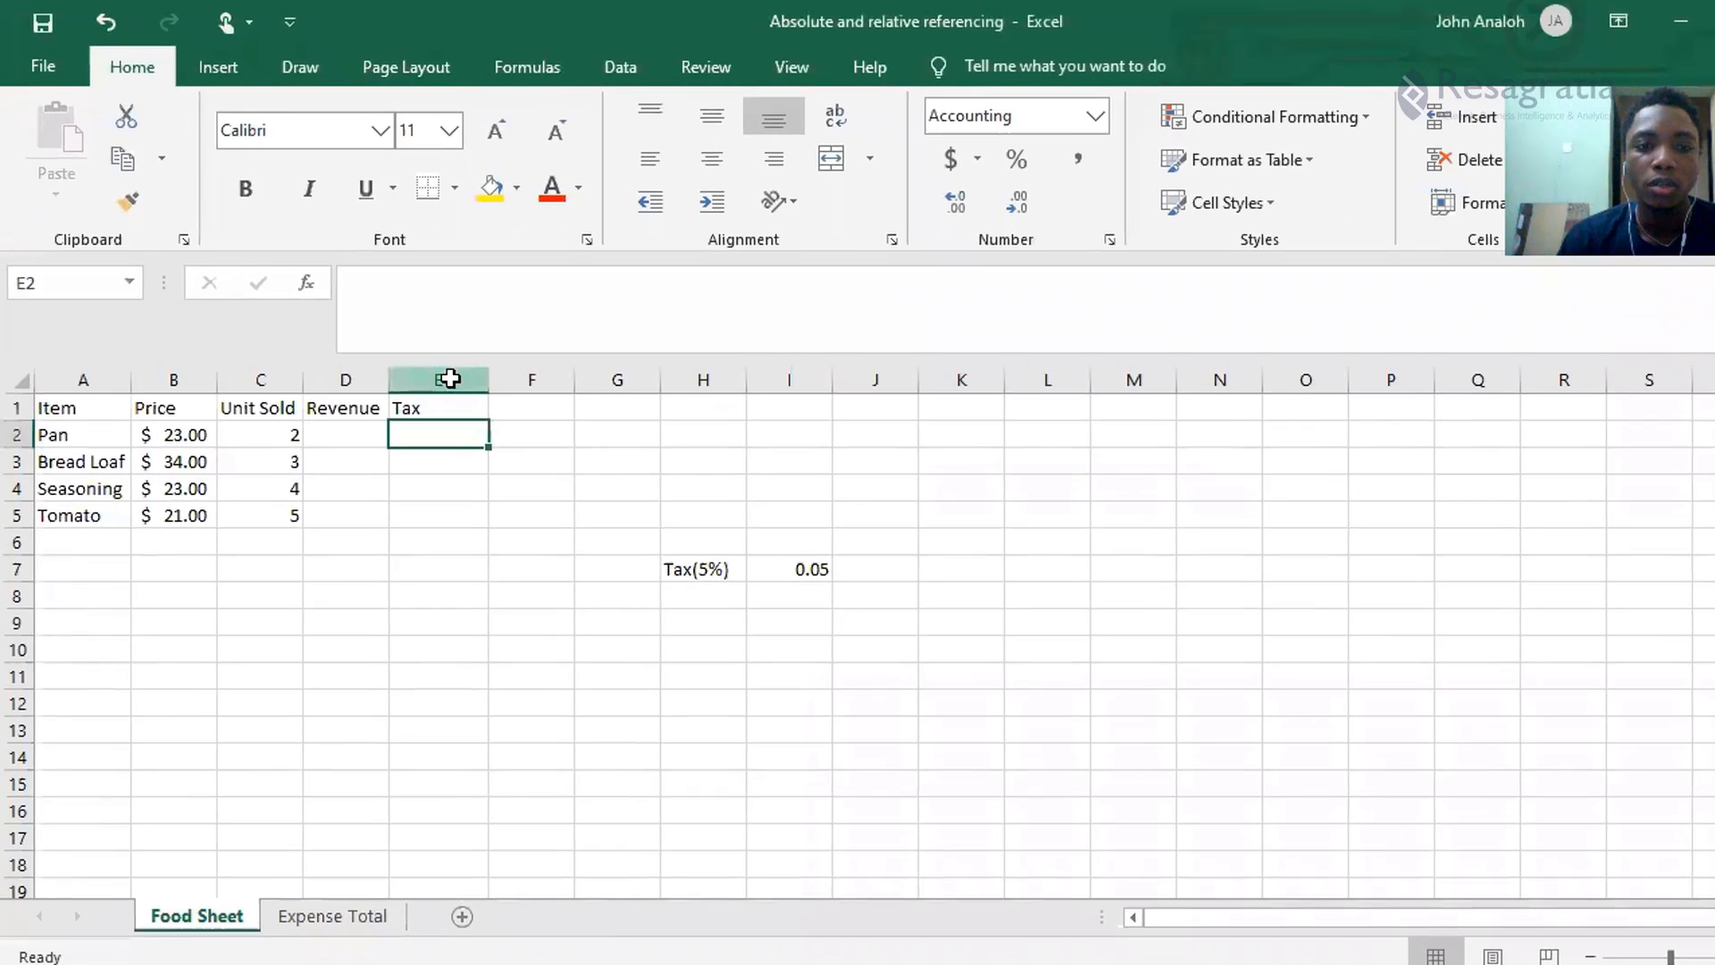
{"action": "left_click", "coordinate": [435, 348]}
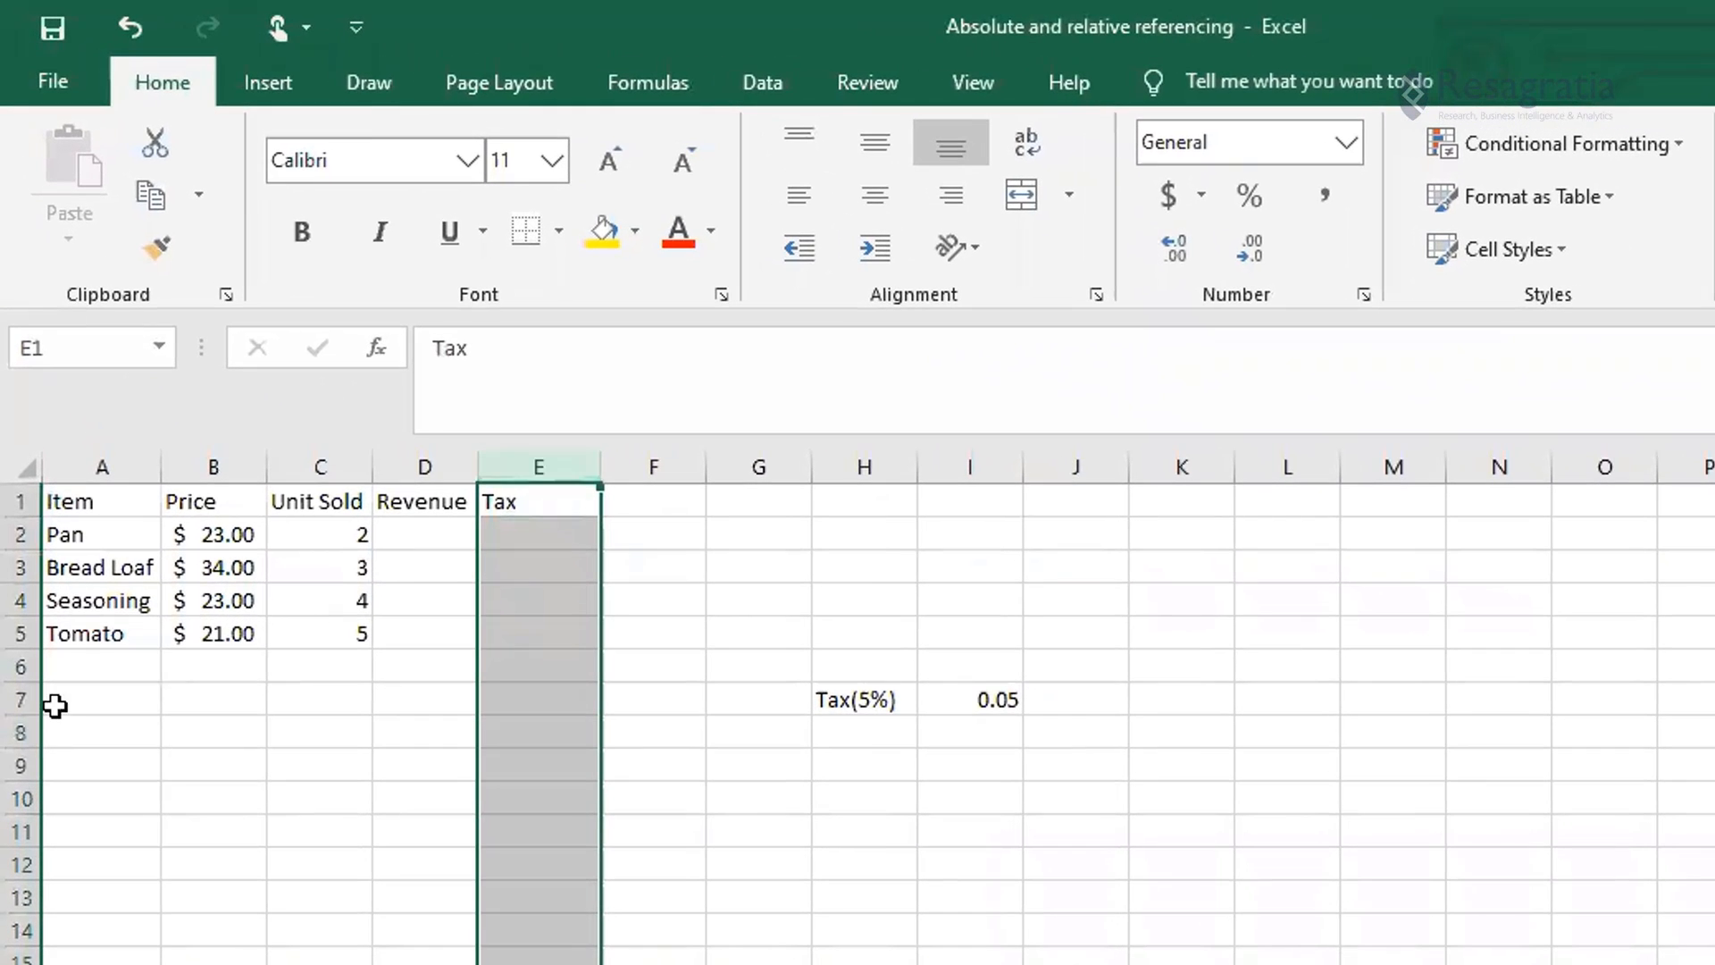
{"action": "left_click", "coordinate": [21, 707]}
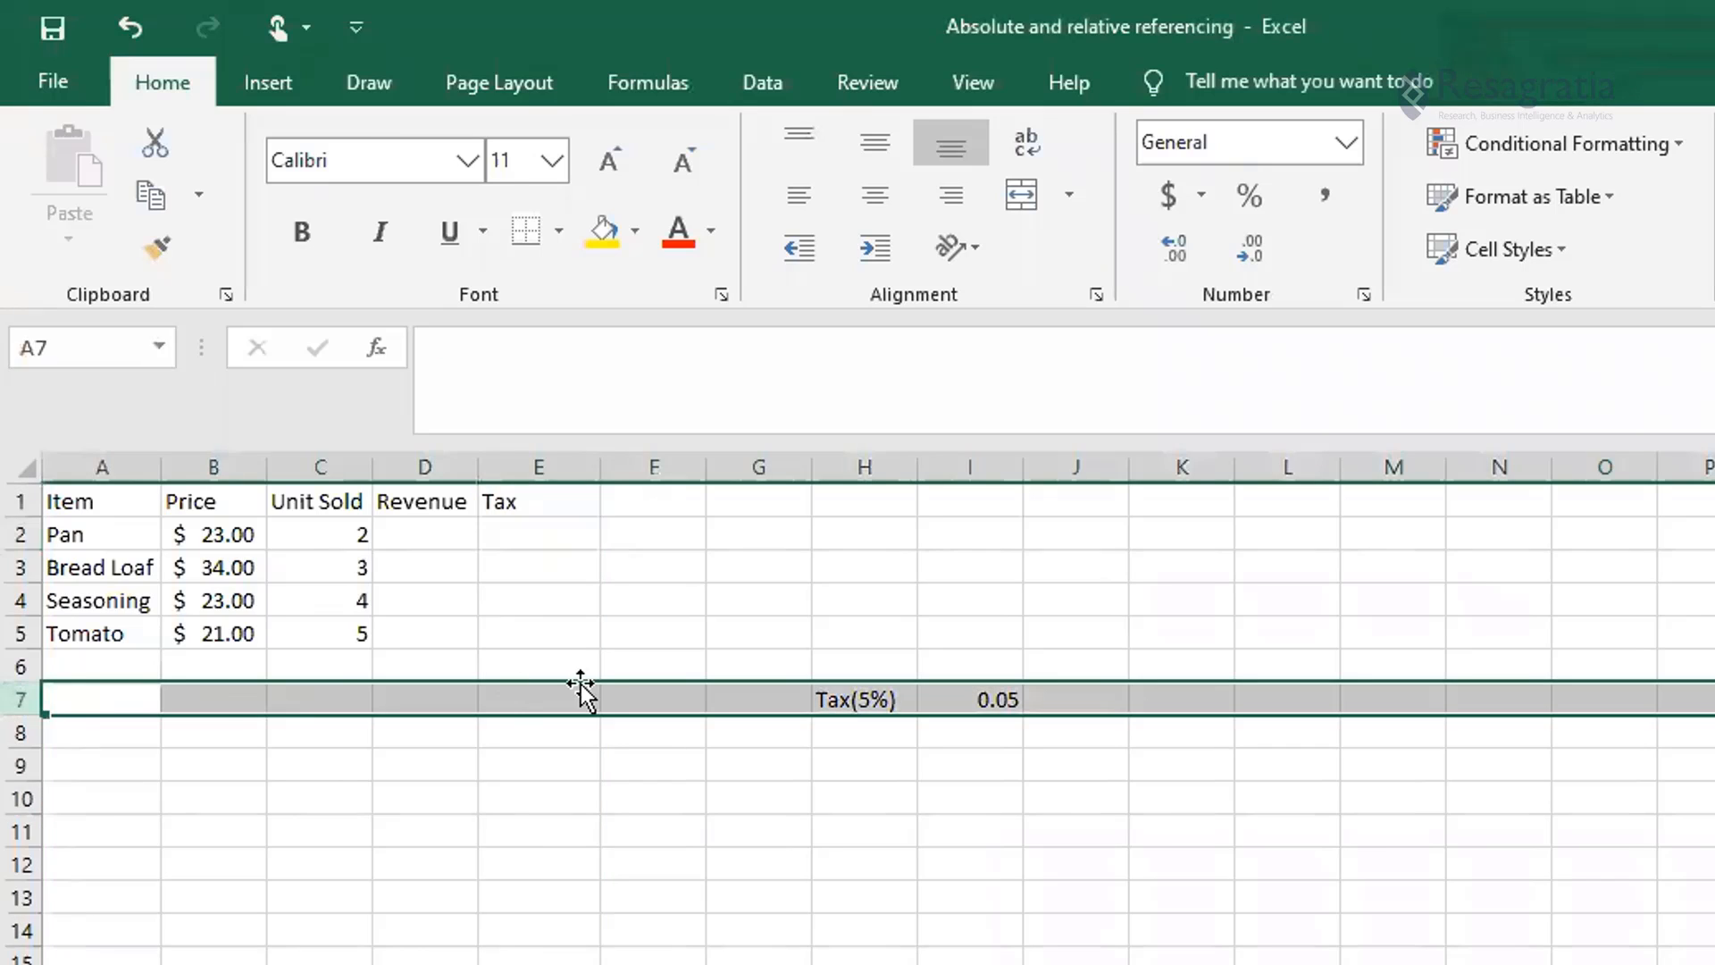
{"action": "left_click", "coordinate": [547, 700]}
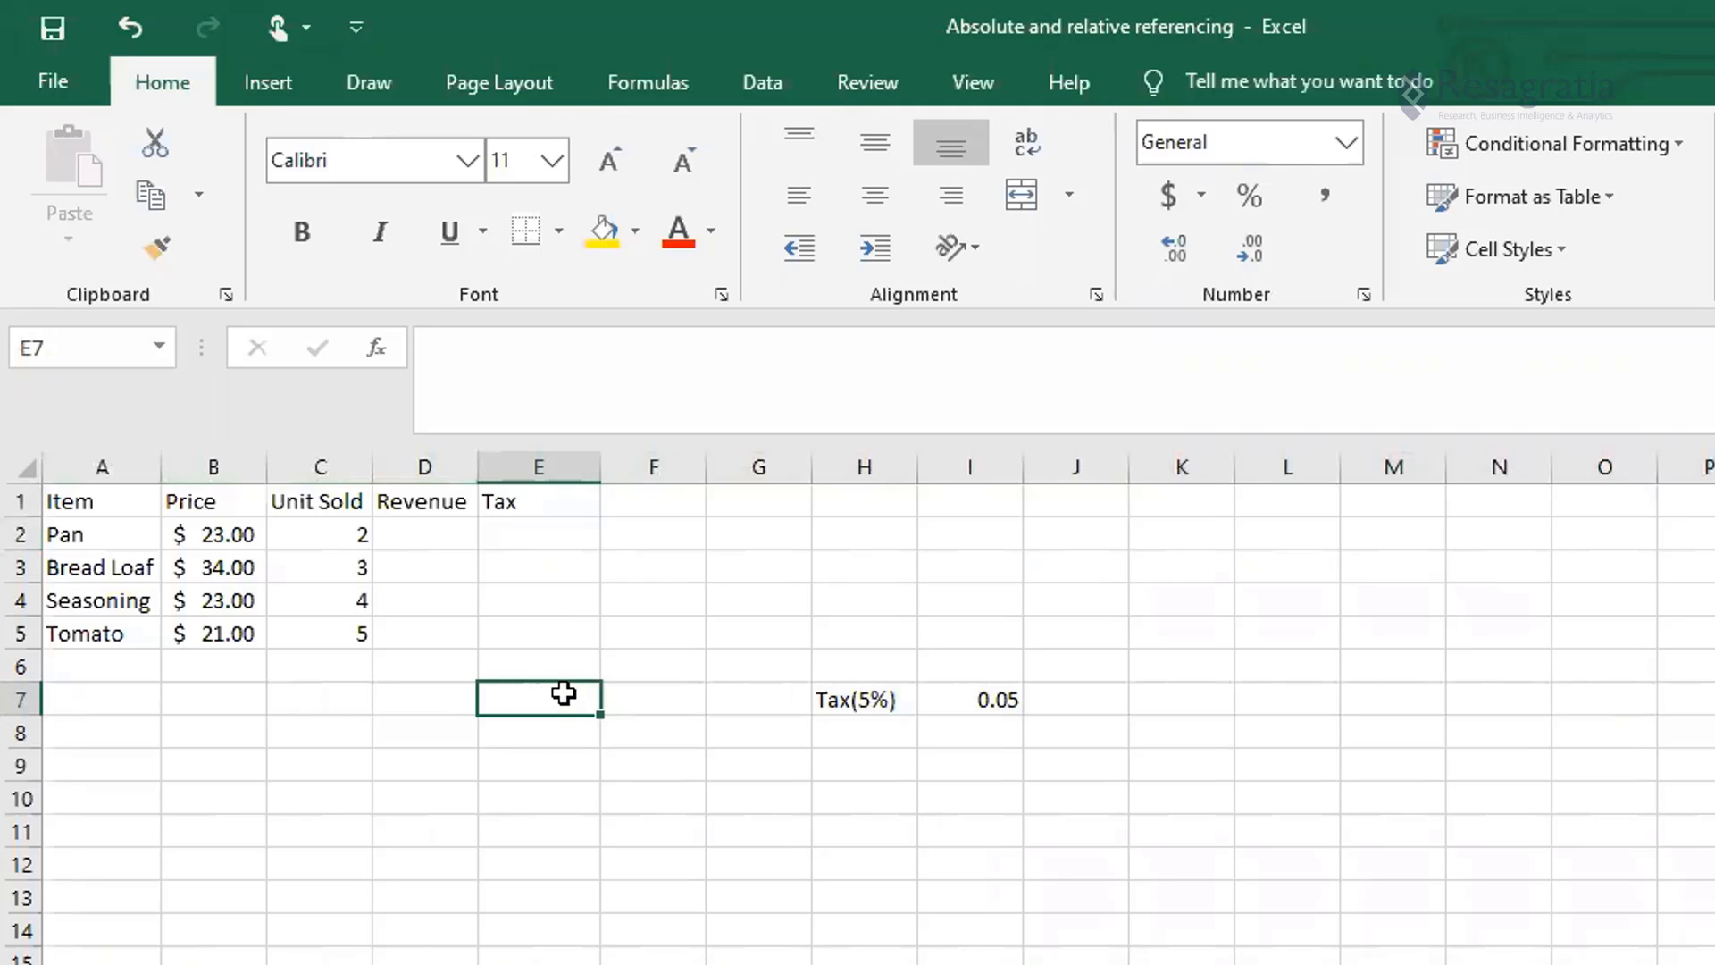
- Locate cells A2 and B2 where row 2 meets their columns, and check the B2 cell reference
{"action": "left_click", "coordinate": [217, 465]}
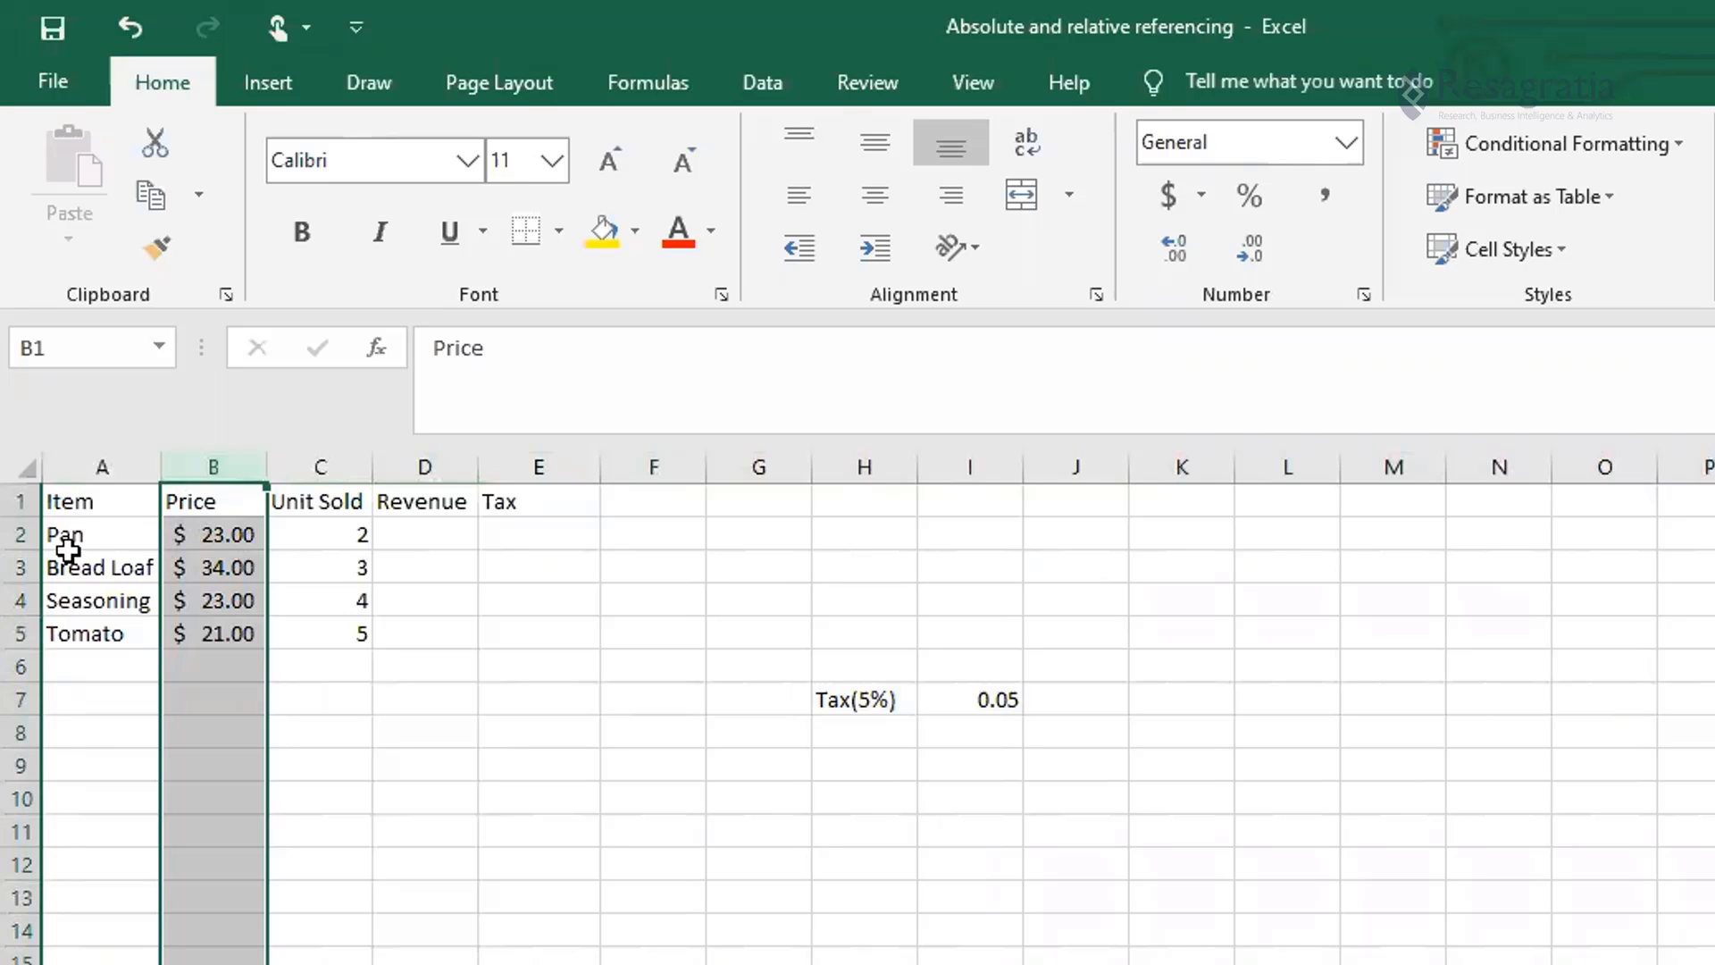
{"action": "left_click", "coordinate": [25, 536]}
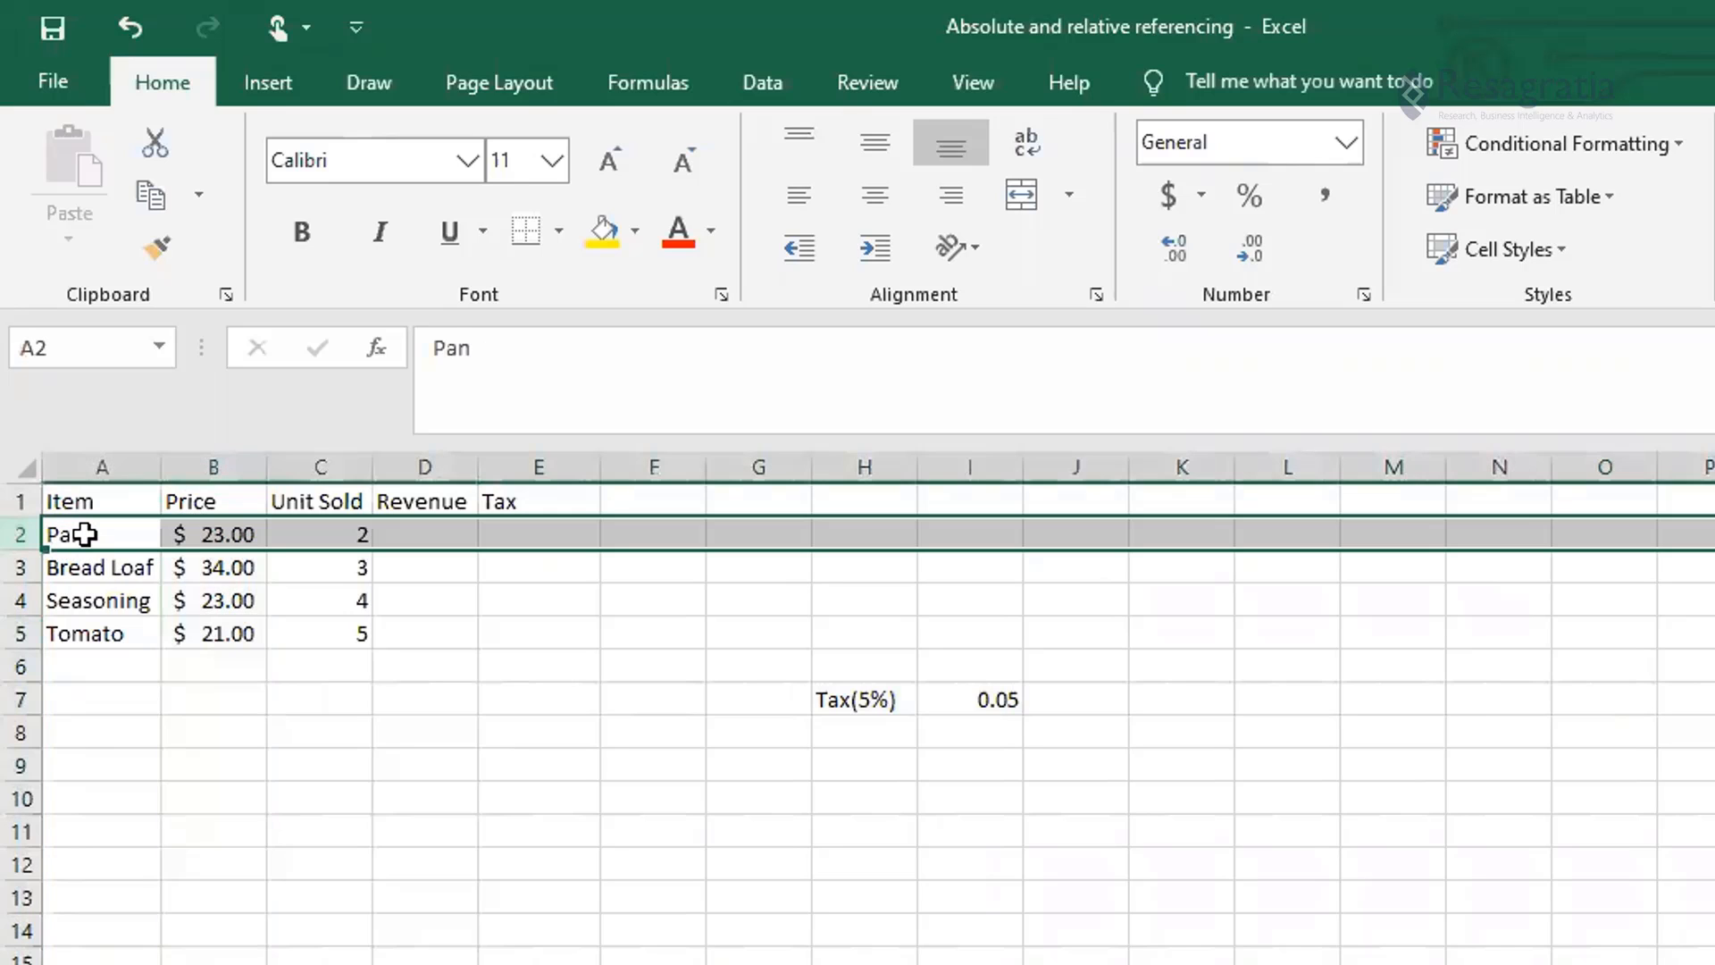
{"action": "left_click", "coordinate": [85, 534]}
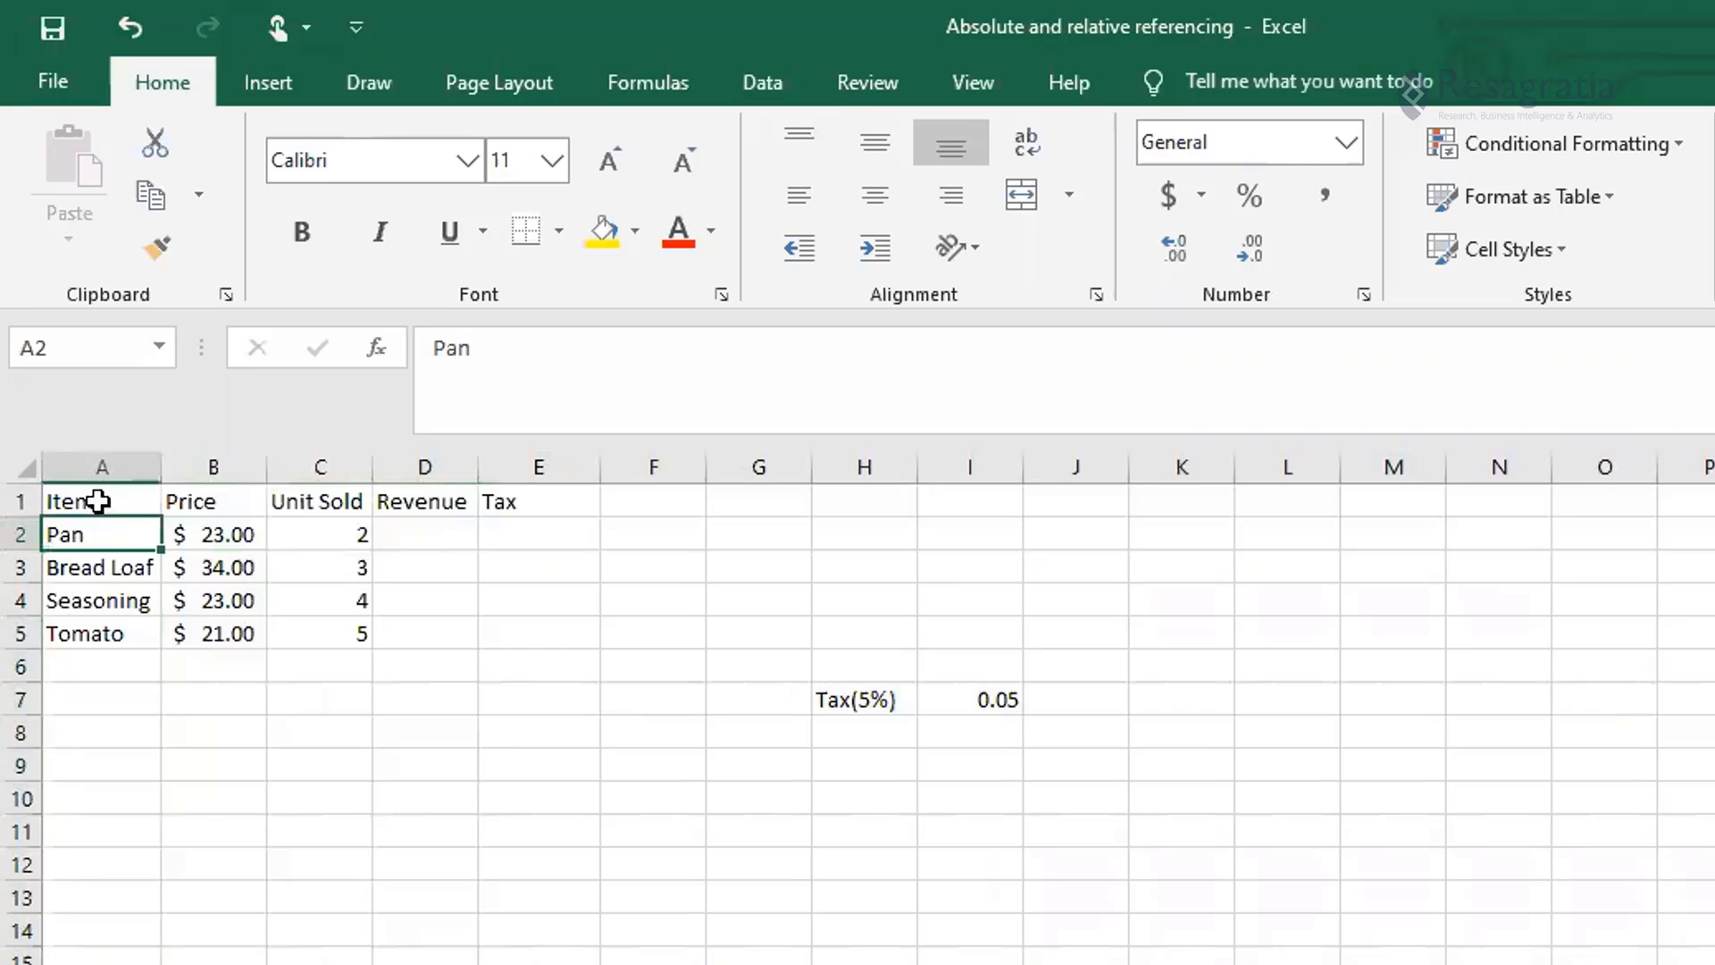
{"action": "left_click", "coordinate": [217, 458]}
{"action": "left_click", "coordinate": [23, 535]}
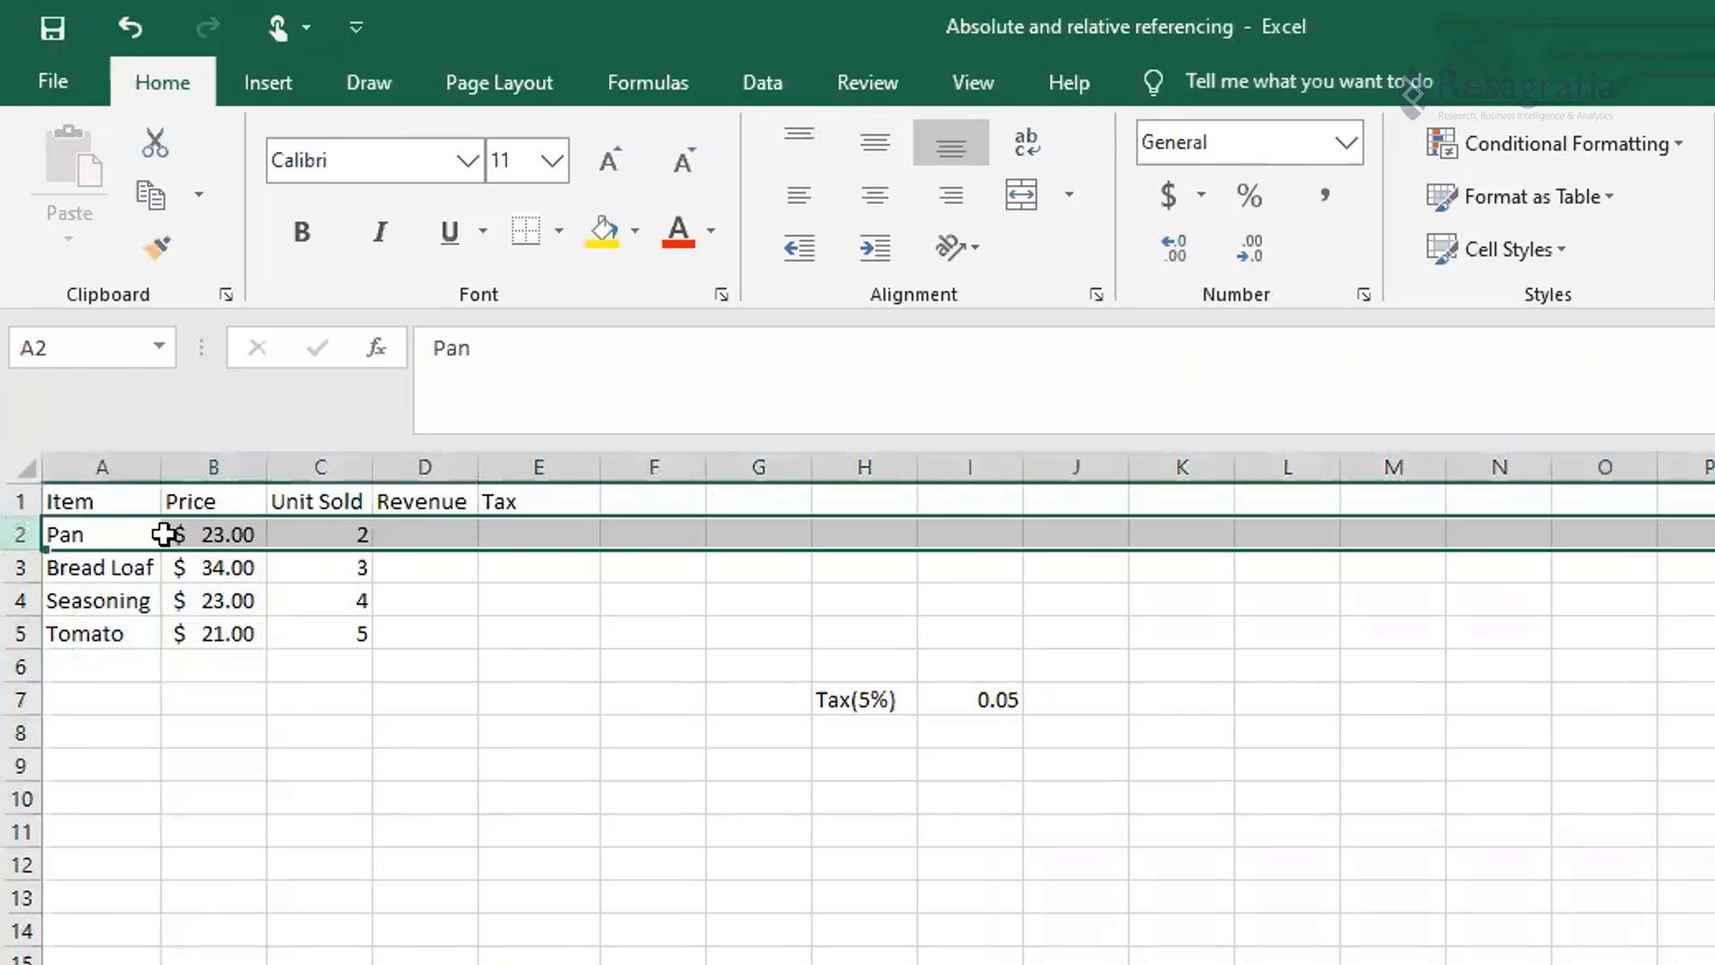
{"action": "left_click", "coordinate": [200, 535]}
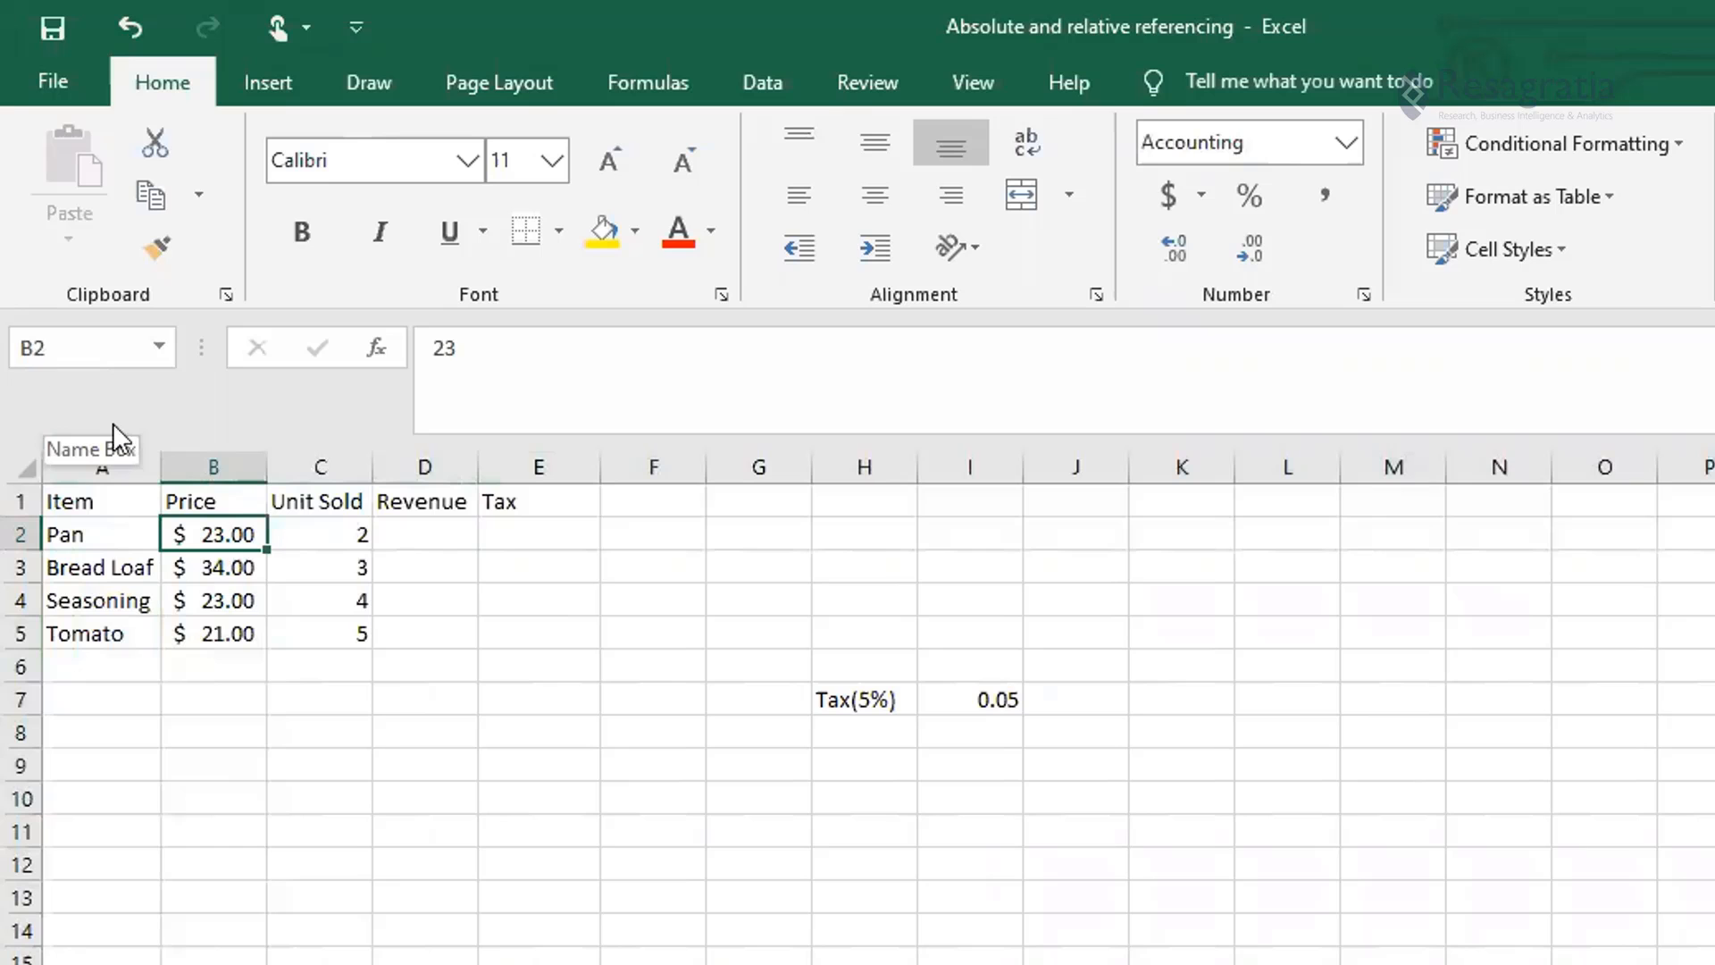
{"action": "left_click", "coordinate": [472, 697]}
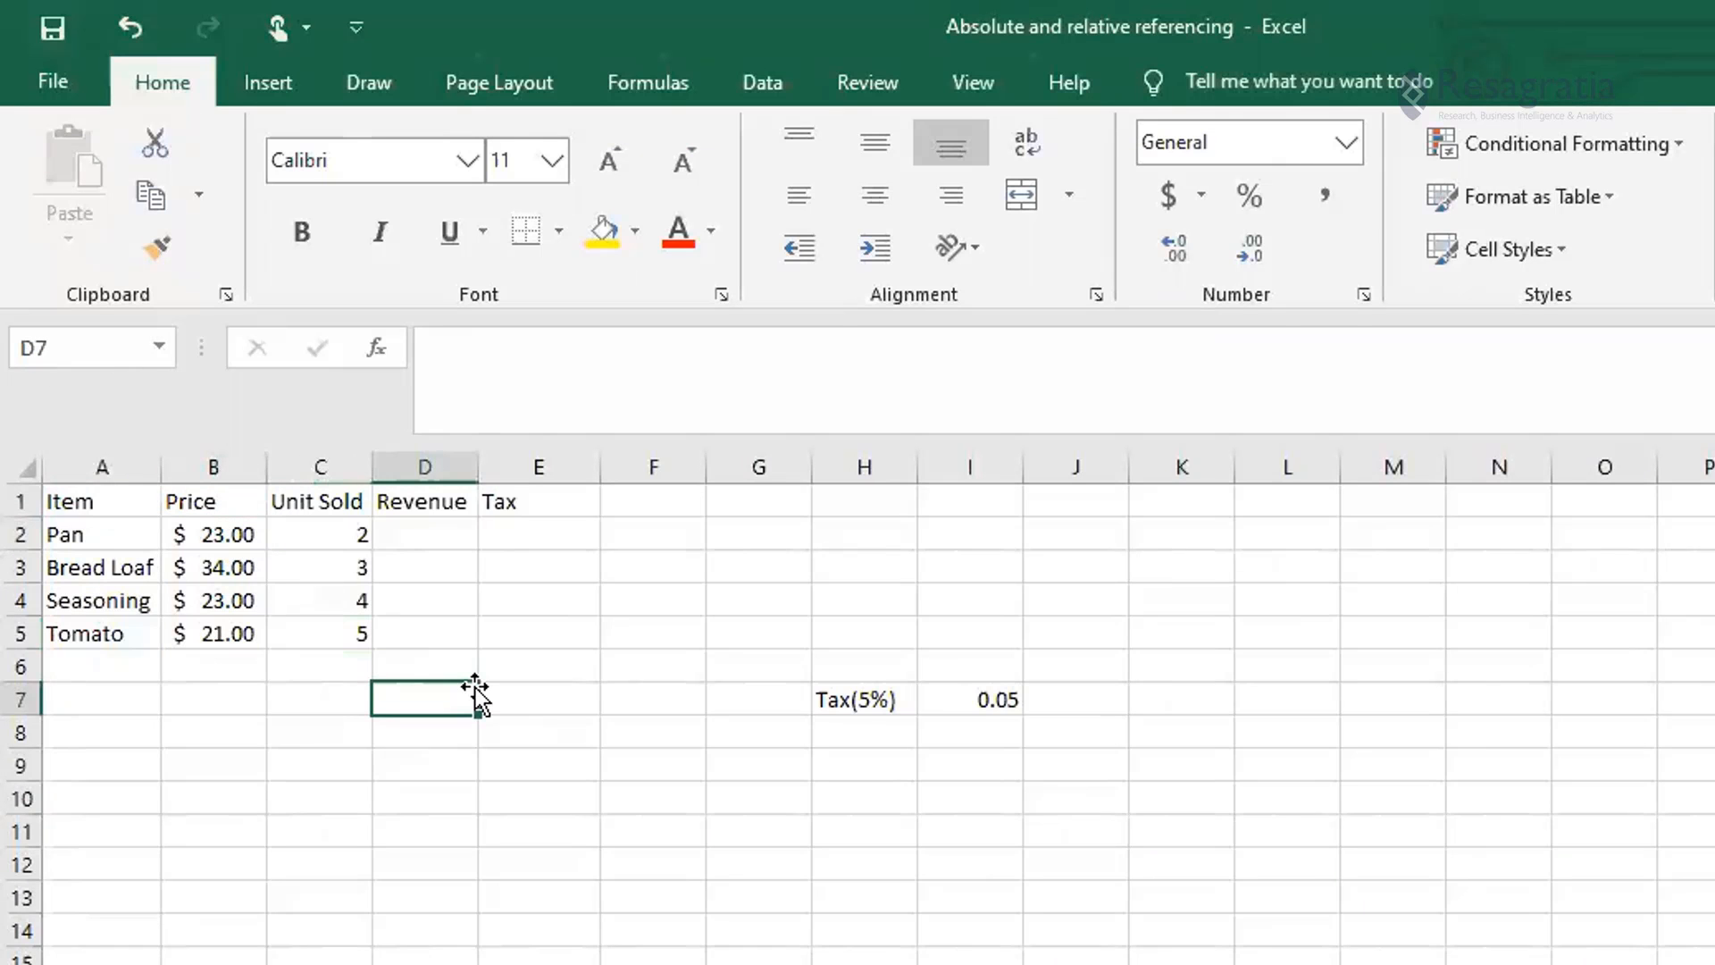
- Review the referencing notes in Microsoft Whiteboard and look over the products on the workbook's Expense Total sheet
{"action": "key", "text": "alt+Tab"}
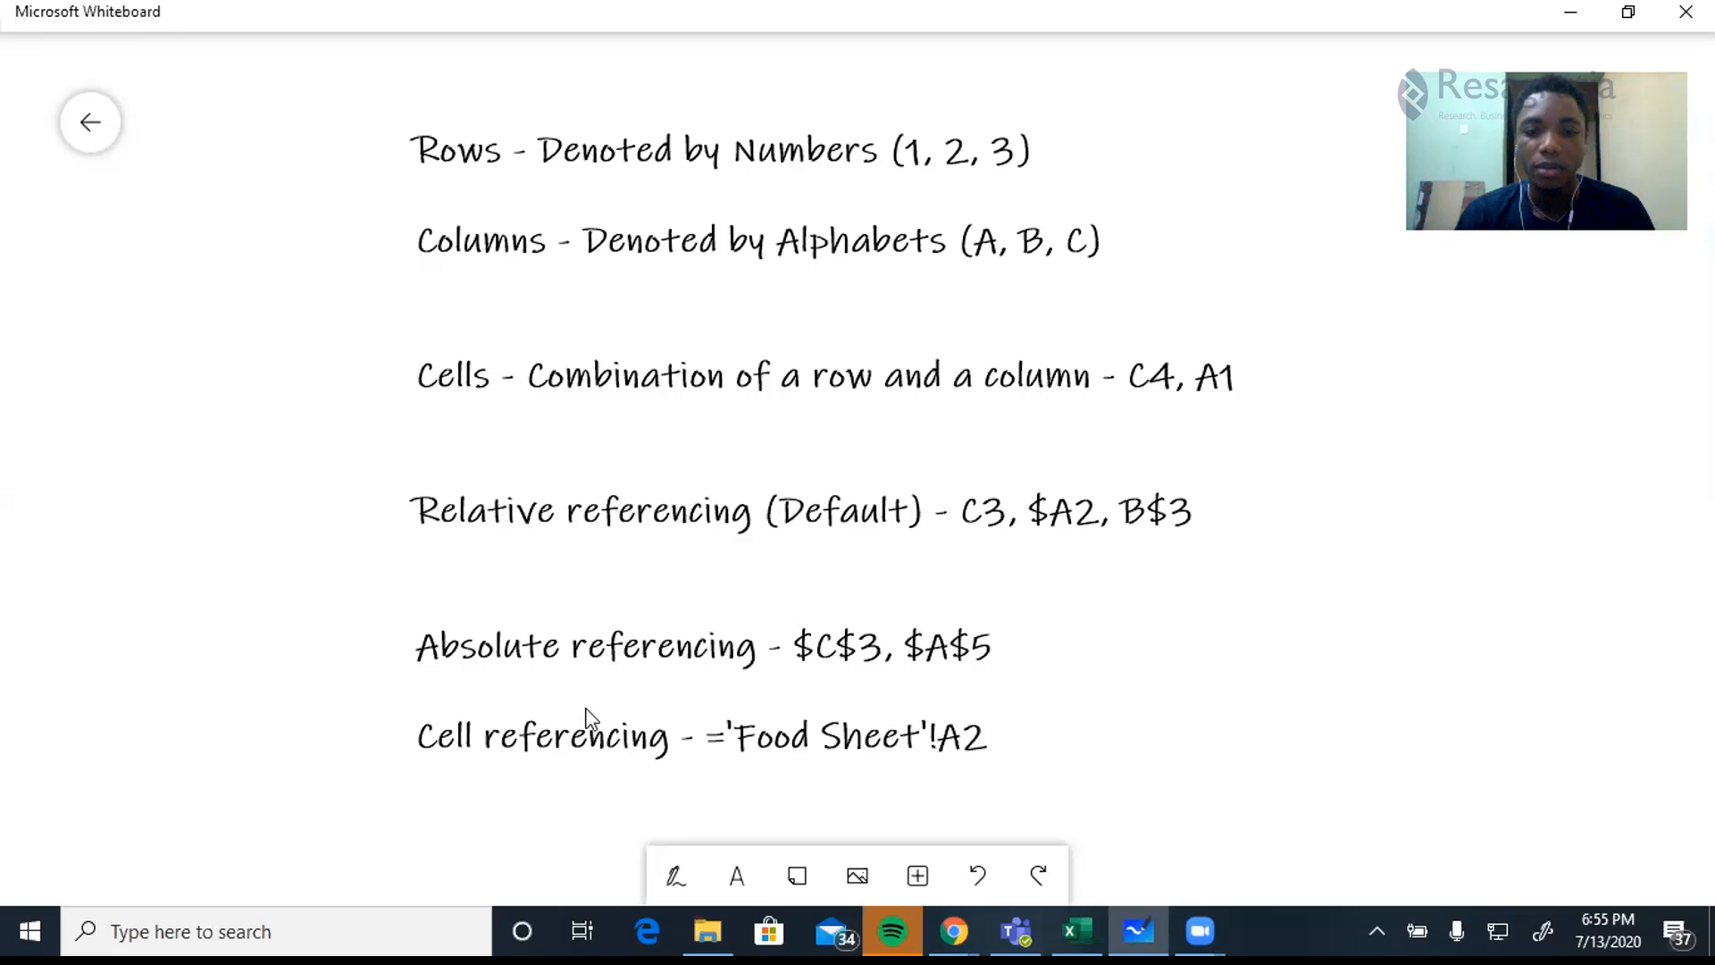
{"action": "key", "text": "alt+Tab"}
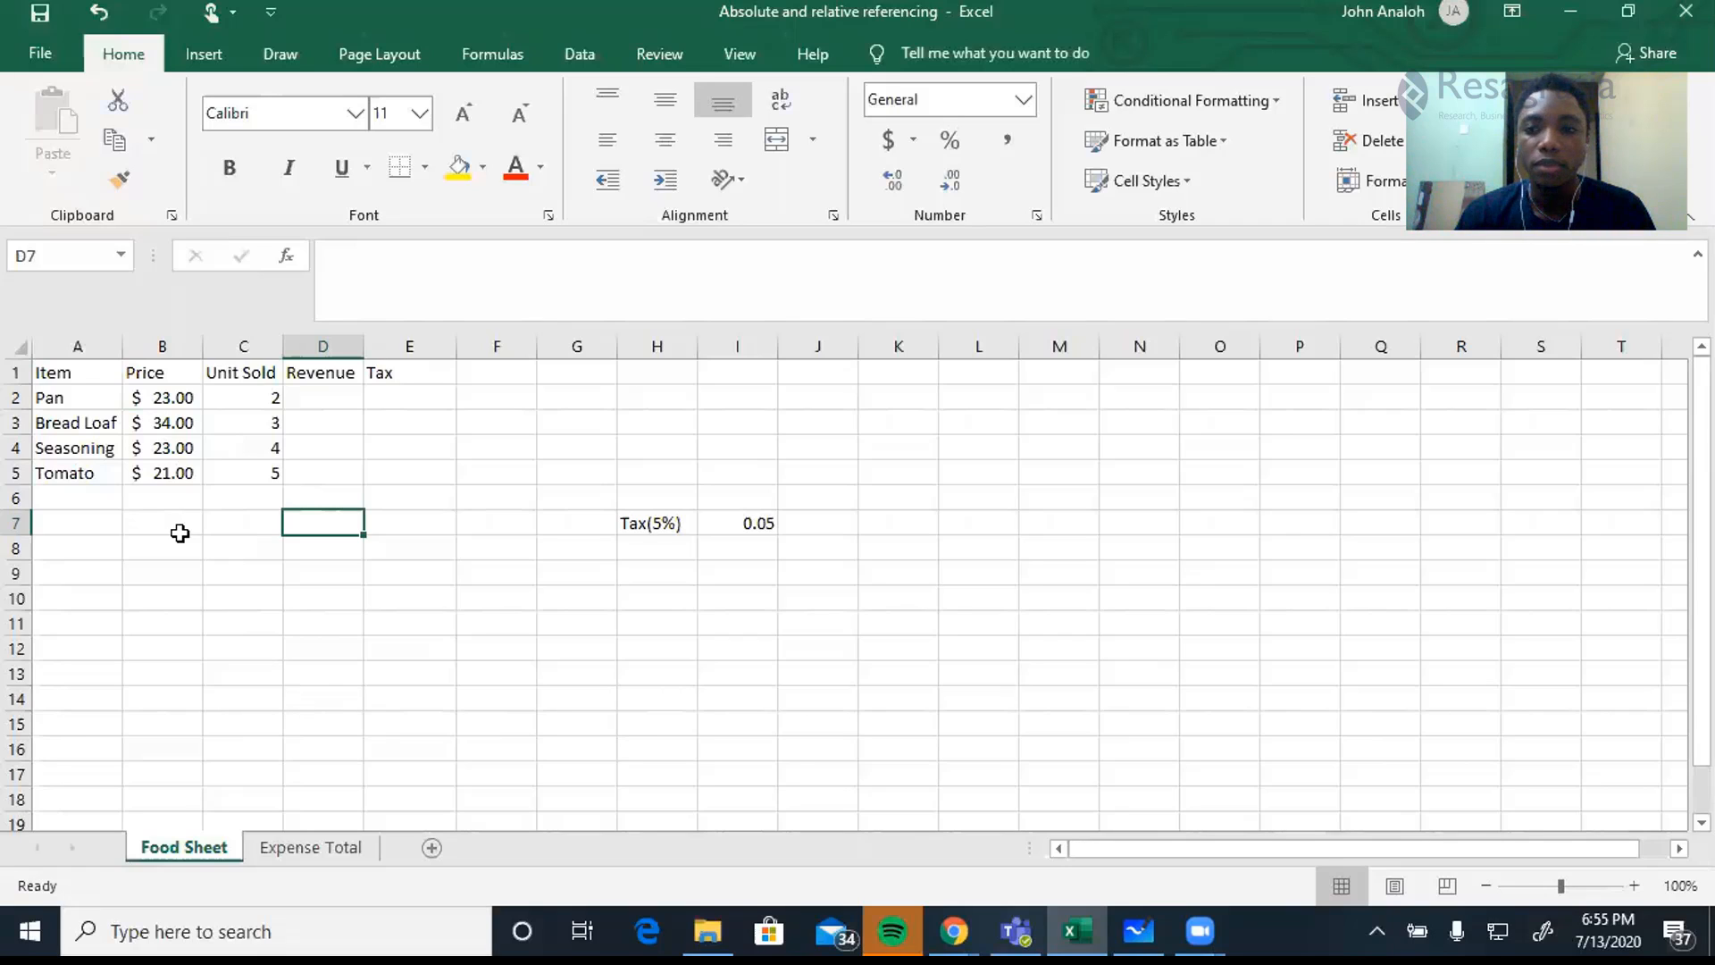
{"action": "key", "text": "ctrl+Page_Down"}
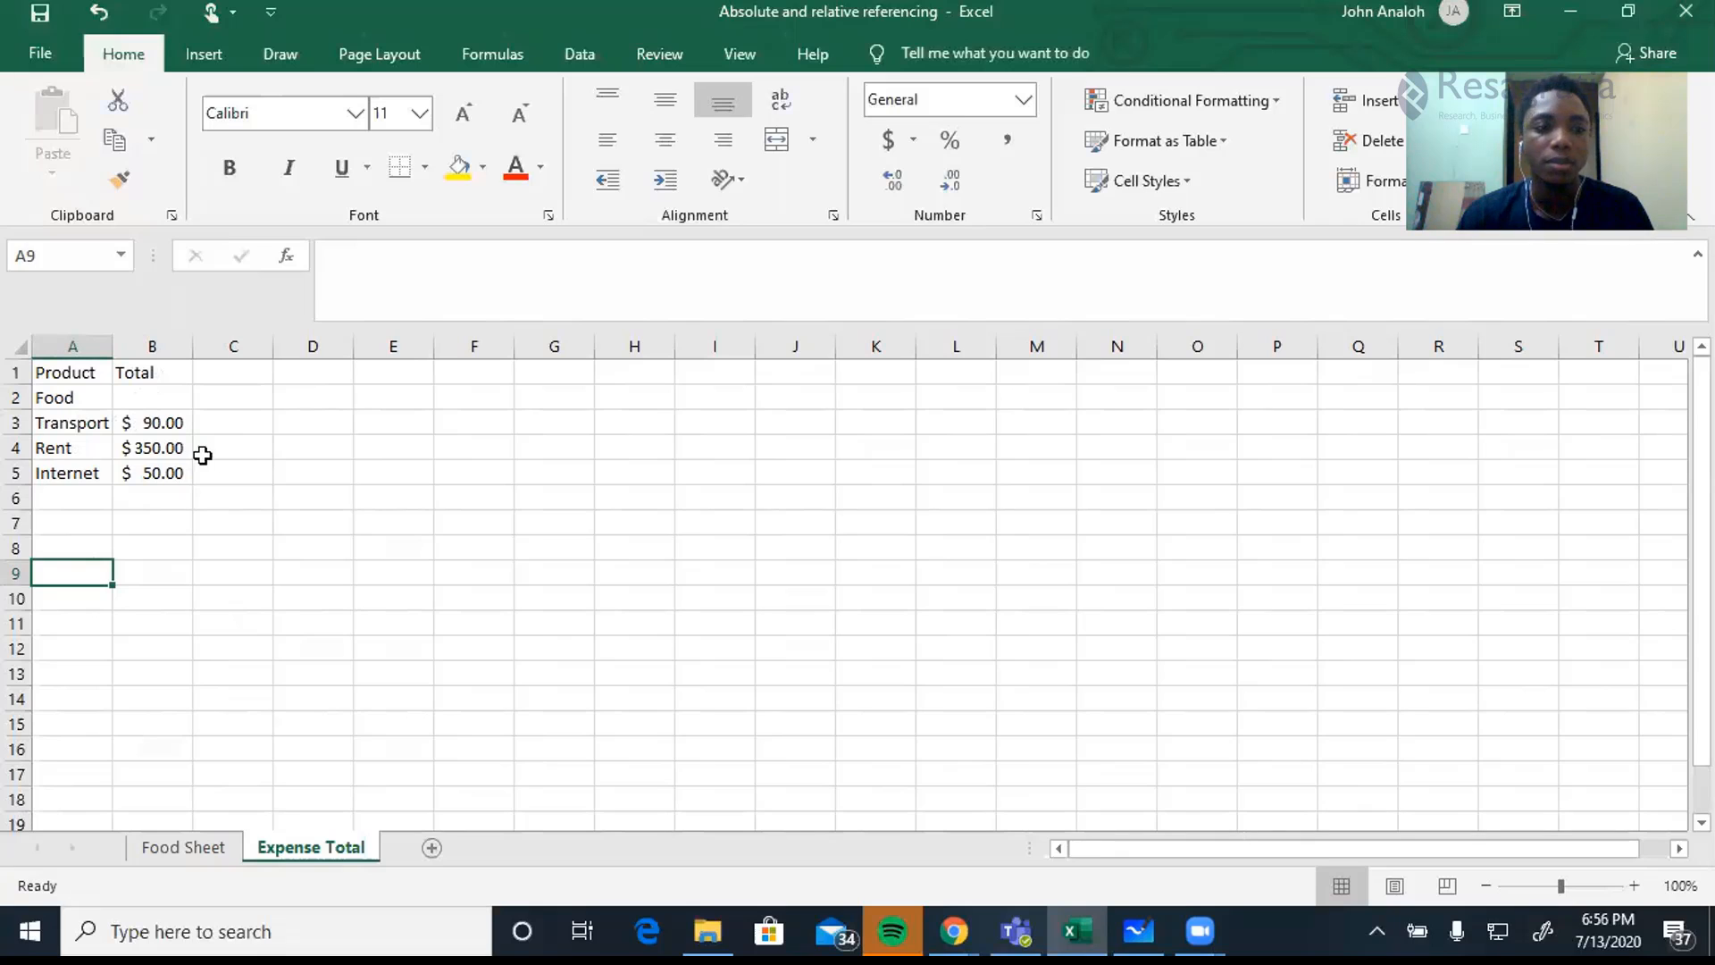
{"action": "left_click", "coordinate": [67, 452]}
{"action": "left_click", "coordinate": [74, 474]}
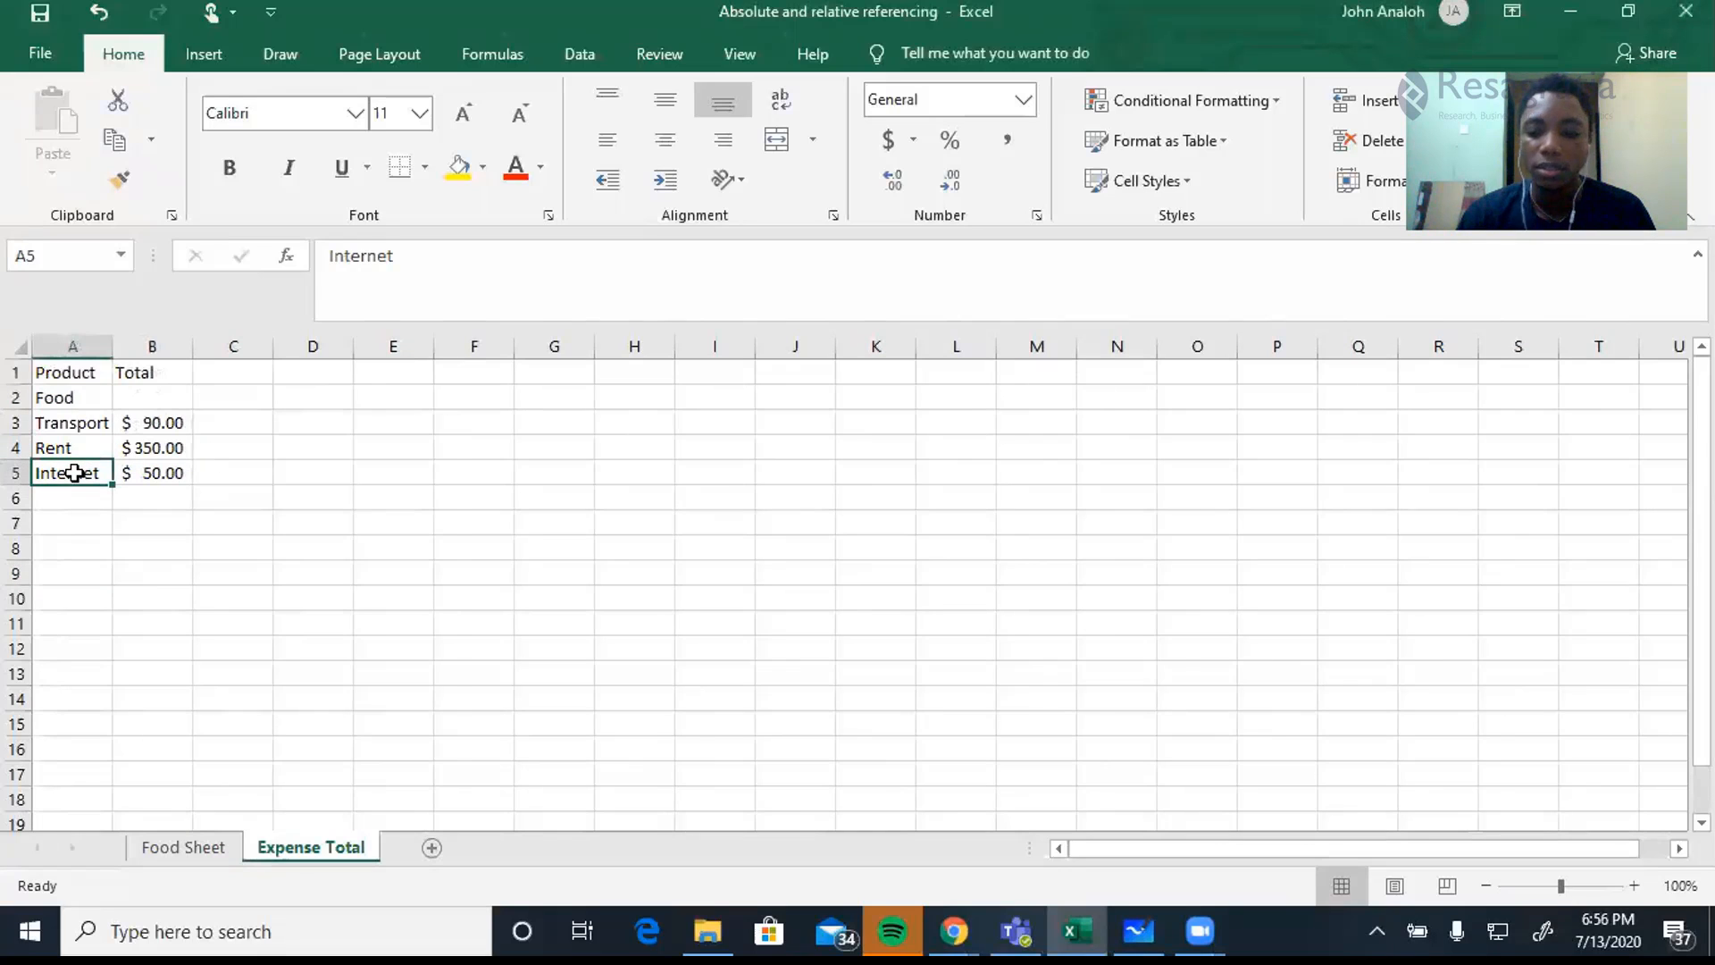
{"action": "key", "text": "ctrl+Page_Up"}
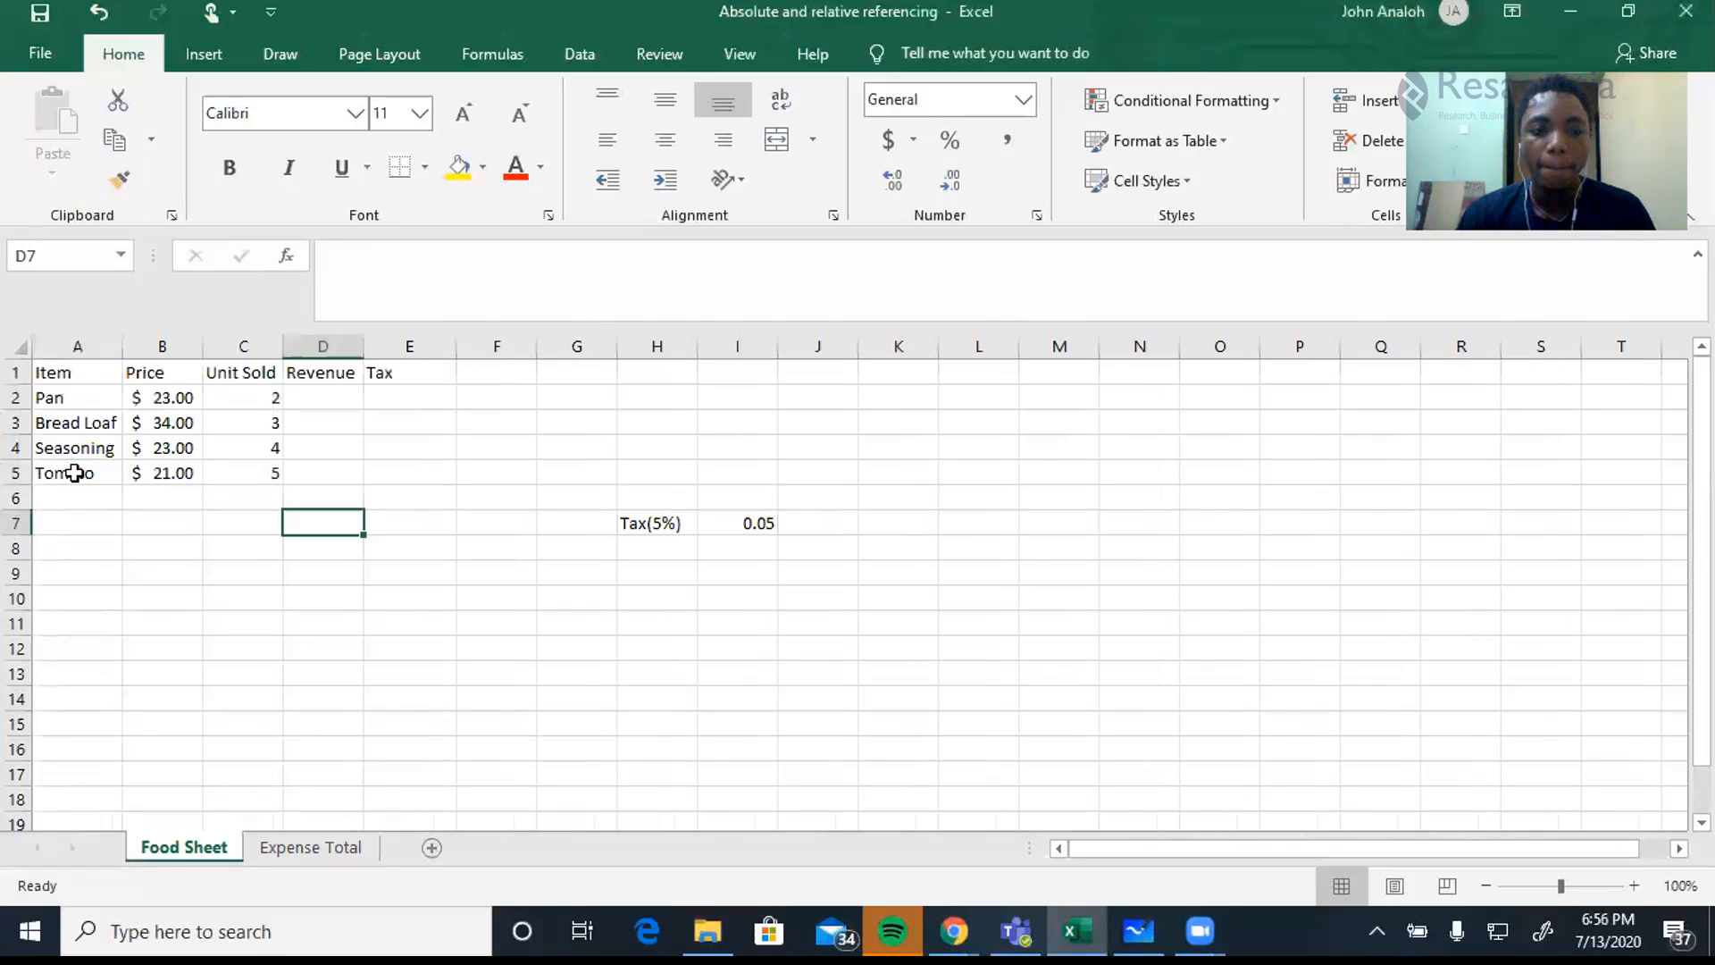
- Calculate the Pan revenue in cell D2 of the Food Sheet with the formula =B2*C2
{"action": "left_click", "coordinate": [327, 396]}
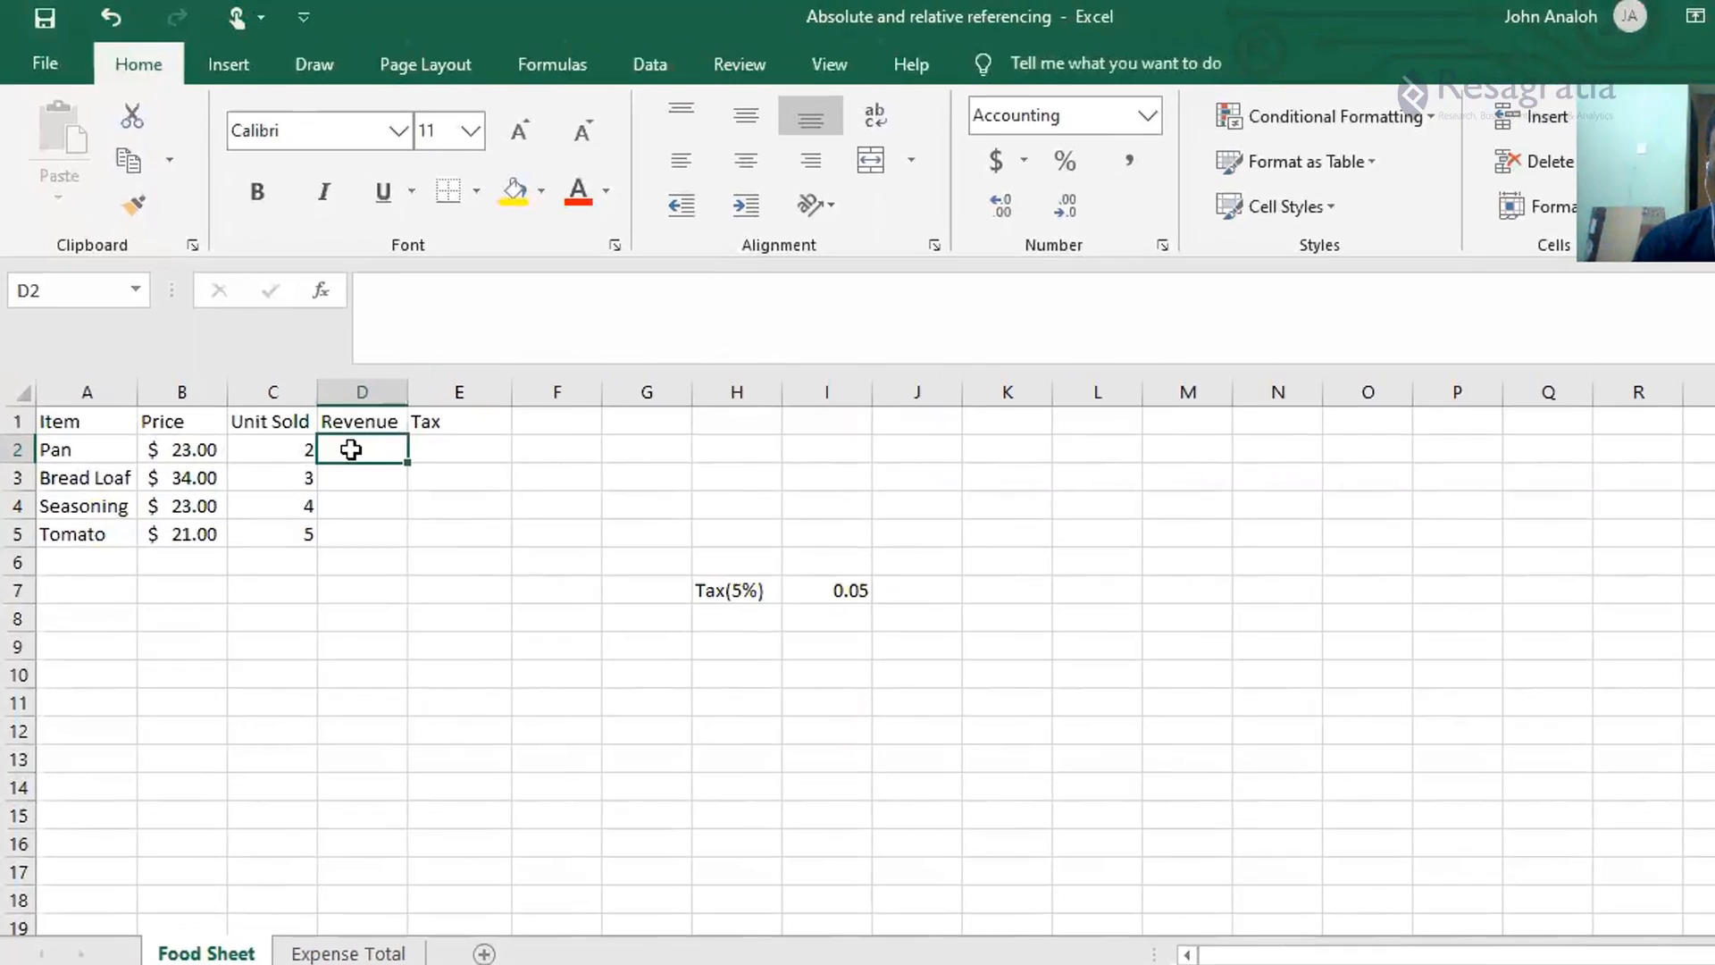
{"action": "type", "text": "="}
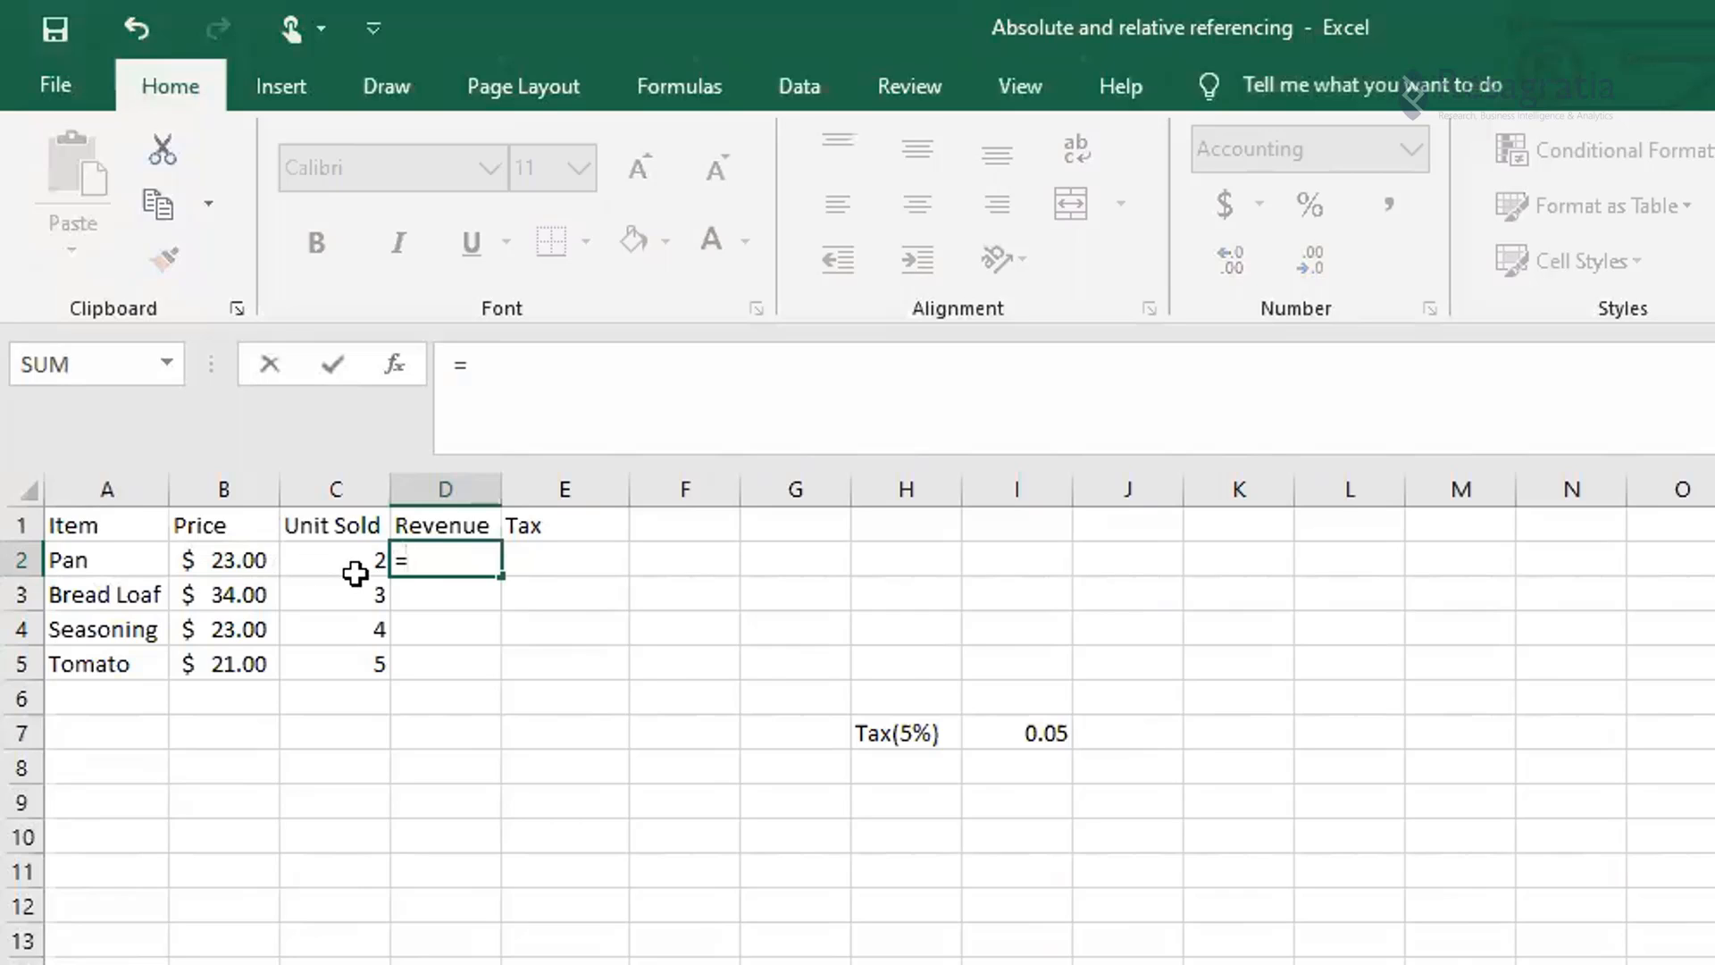
{"action": "type", "text": "b2*"}
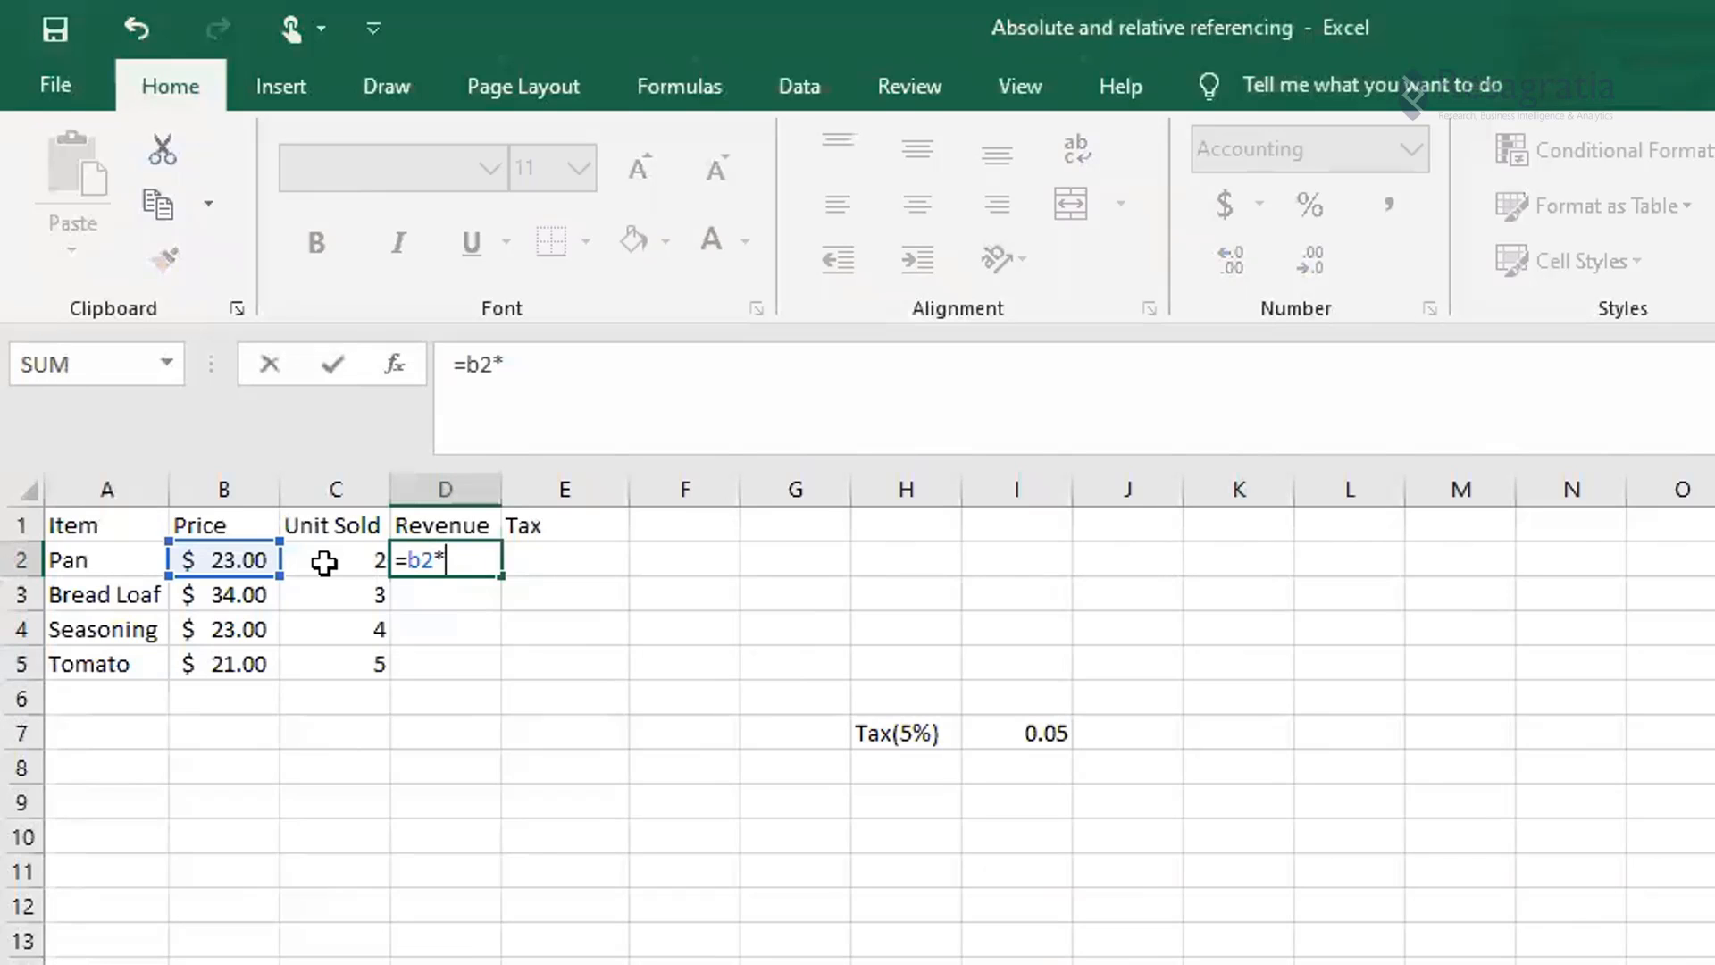
{"action": "type", "text": "c2"}
{"action": "key", "text": "Return"}
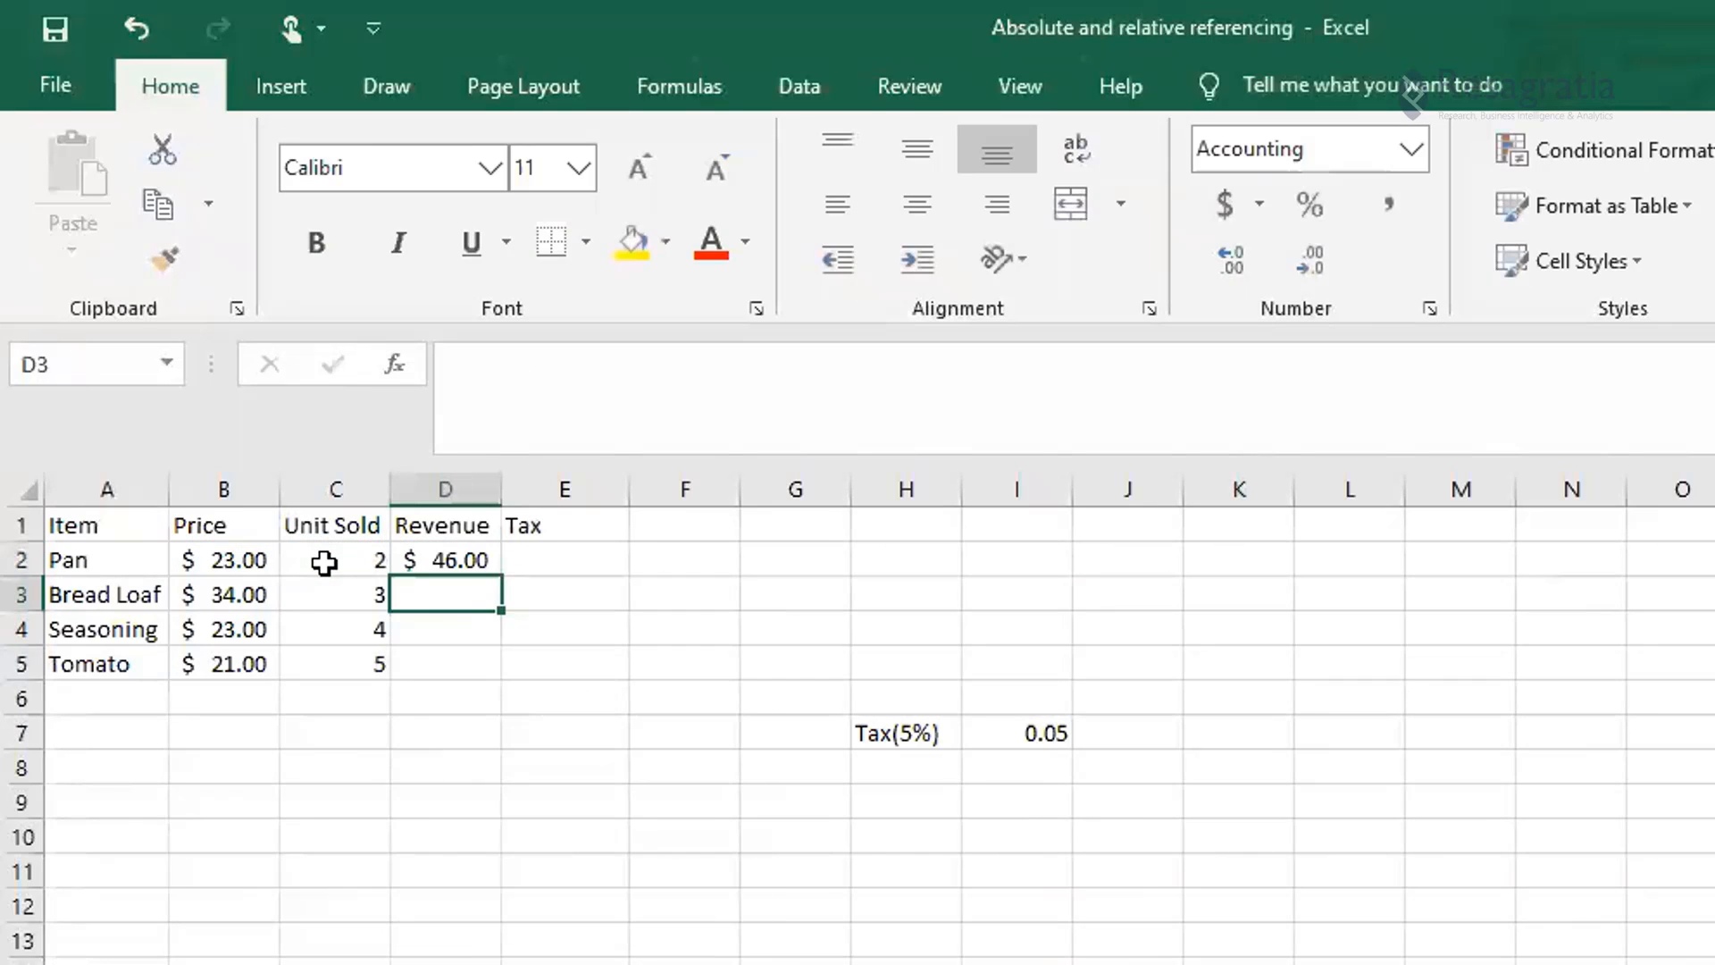
- Fill the revenue formula from D2 down through D5 for the remaining items
{"action": "key", "text": "Up"}
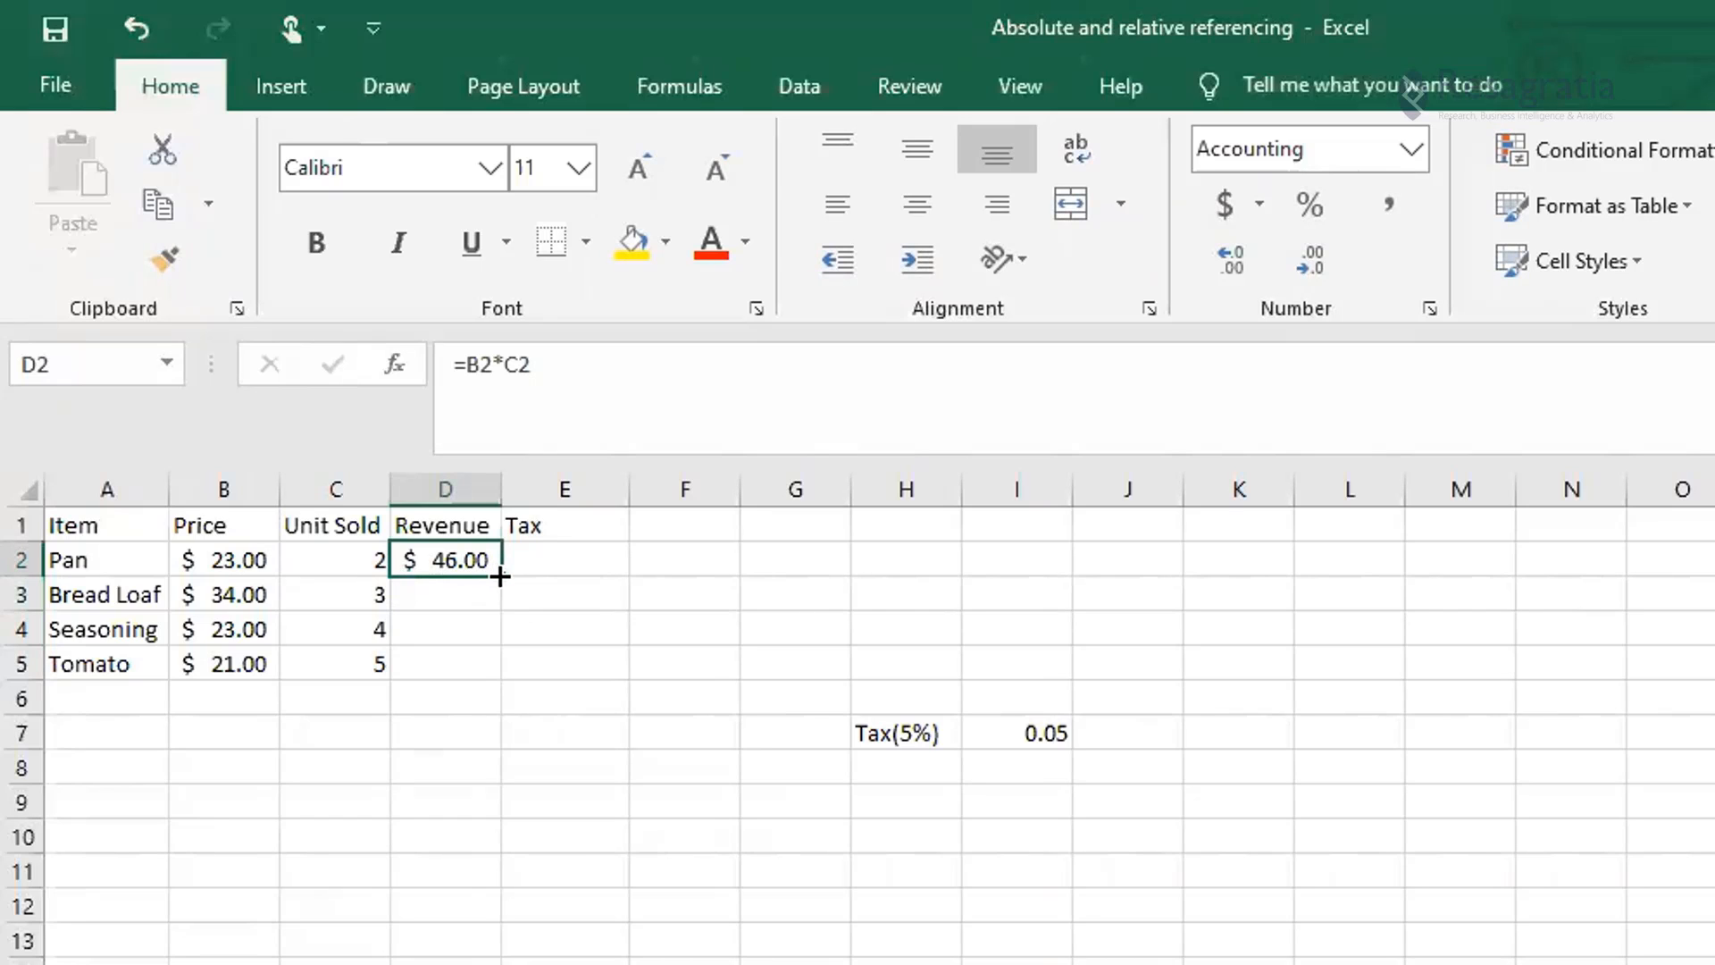
{"action": "left_click_drag", "start_coordinate": [499, 577], "coordinate": [490, 669]}
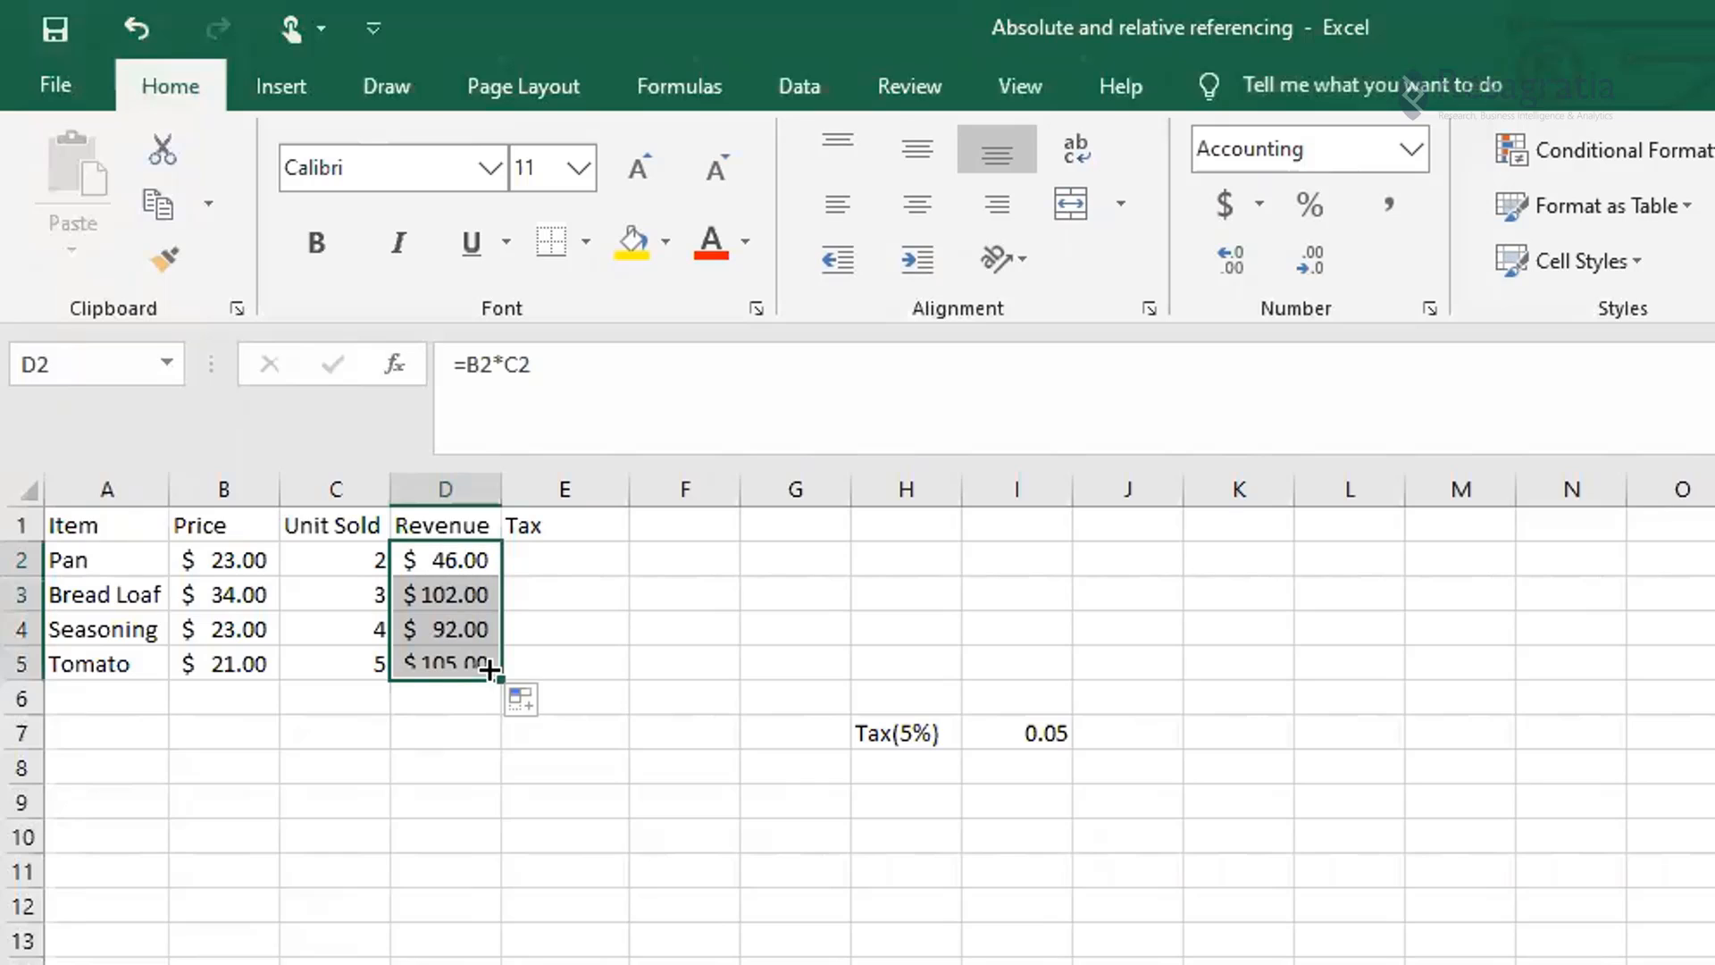
{"action": "left_click", "coordinate": [538, 654]}
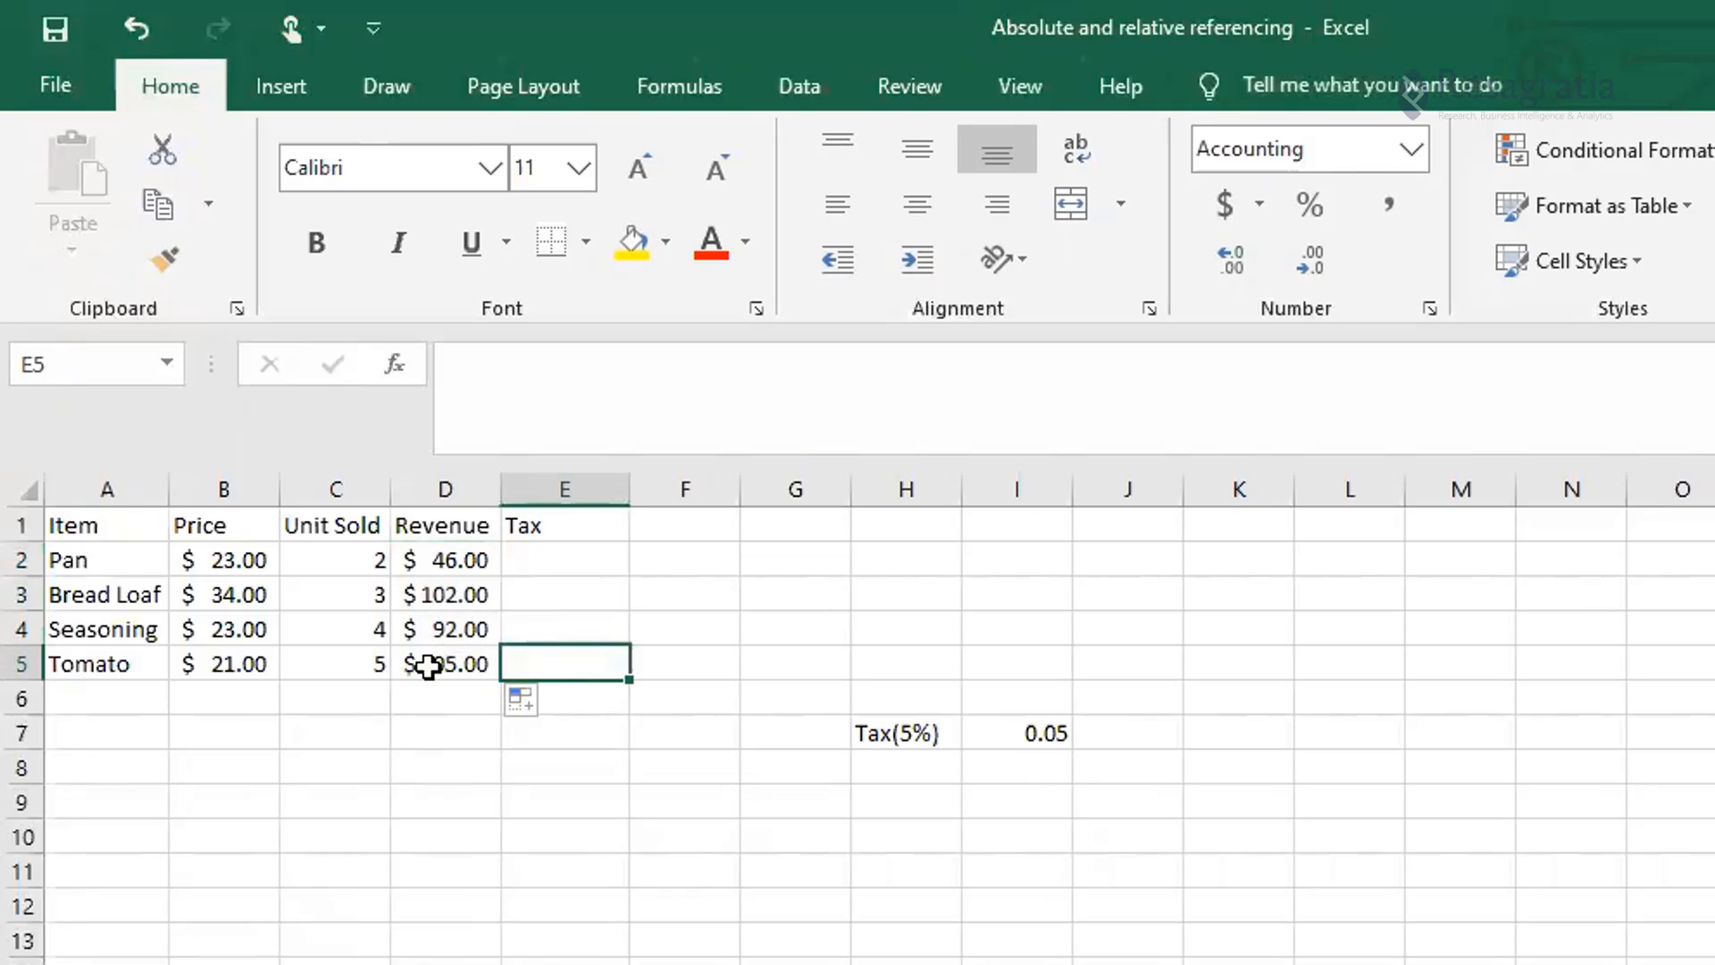
- Inspect the row references in the Revenue formulas and compare them with the relative referencing notes in Microsoft Whiteboard
{"action": "double_click", "coordinate": [471, 597]}
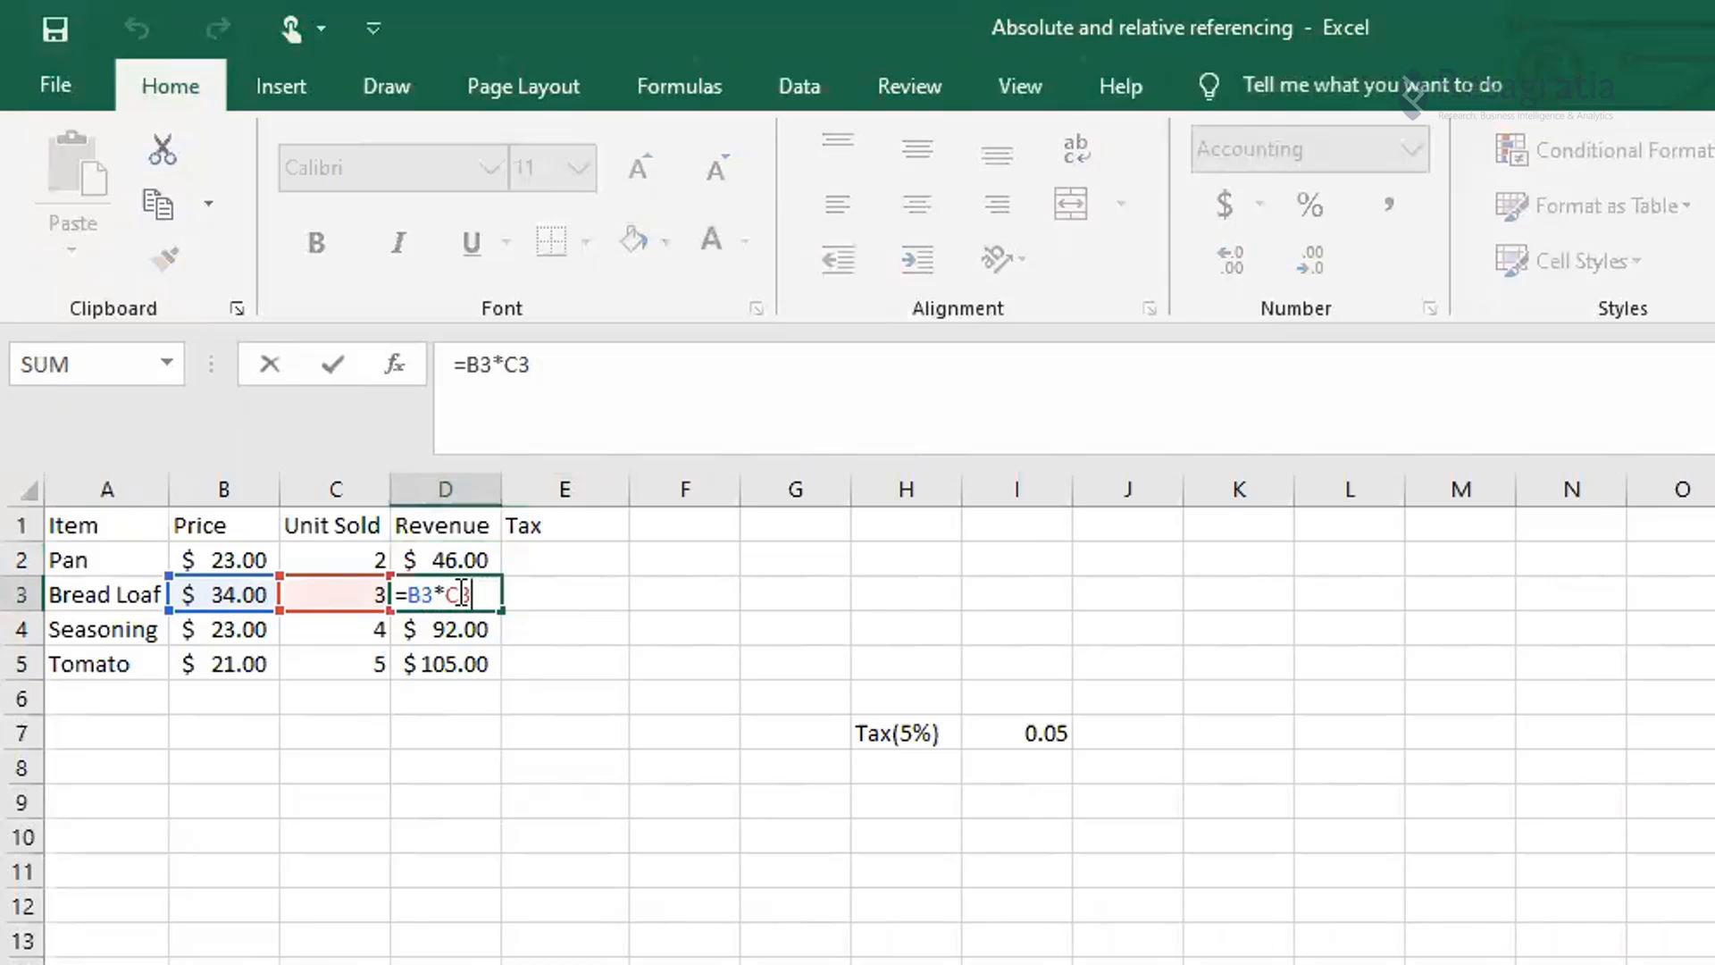
{"action": "double_click", "coordinate": [459, 556]}
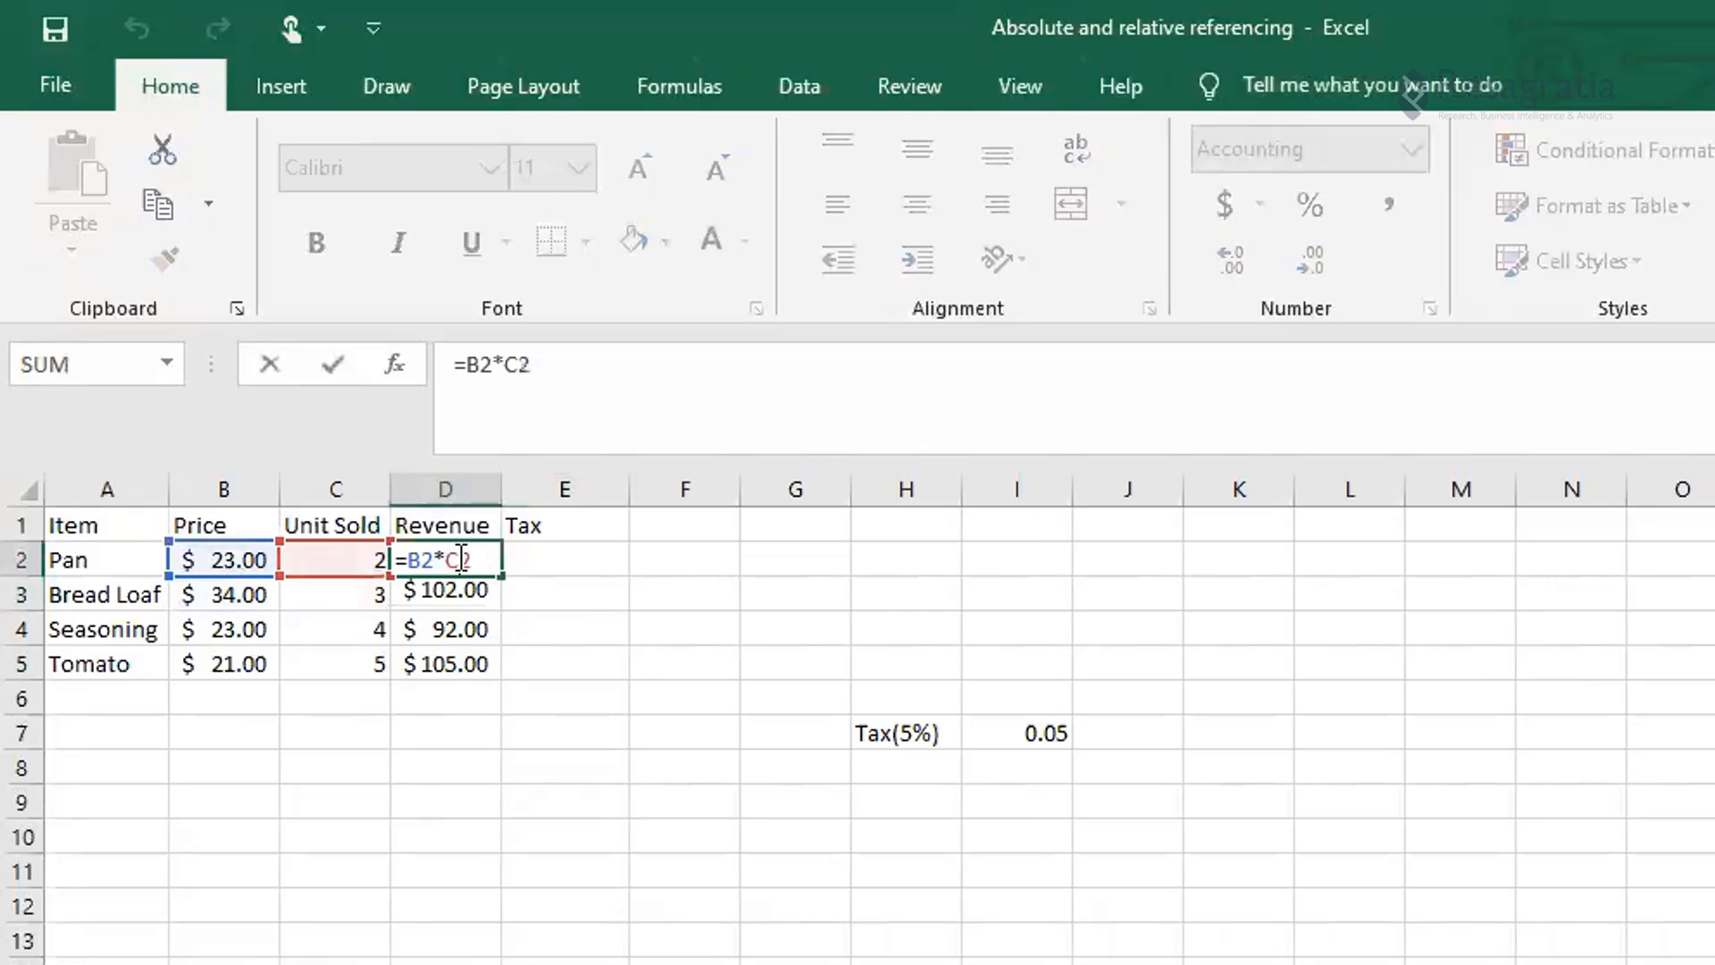
{"action": "double_click", "coordinate": [469, 631]}
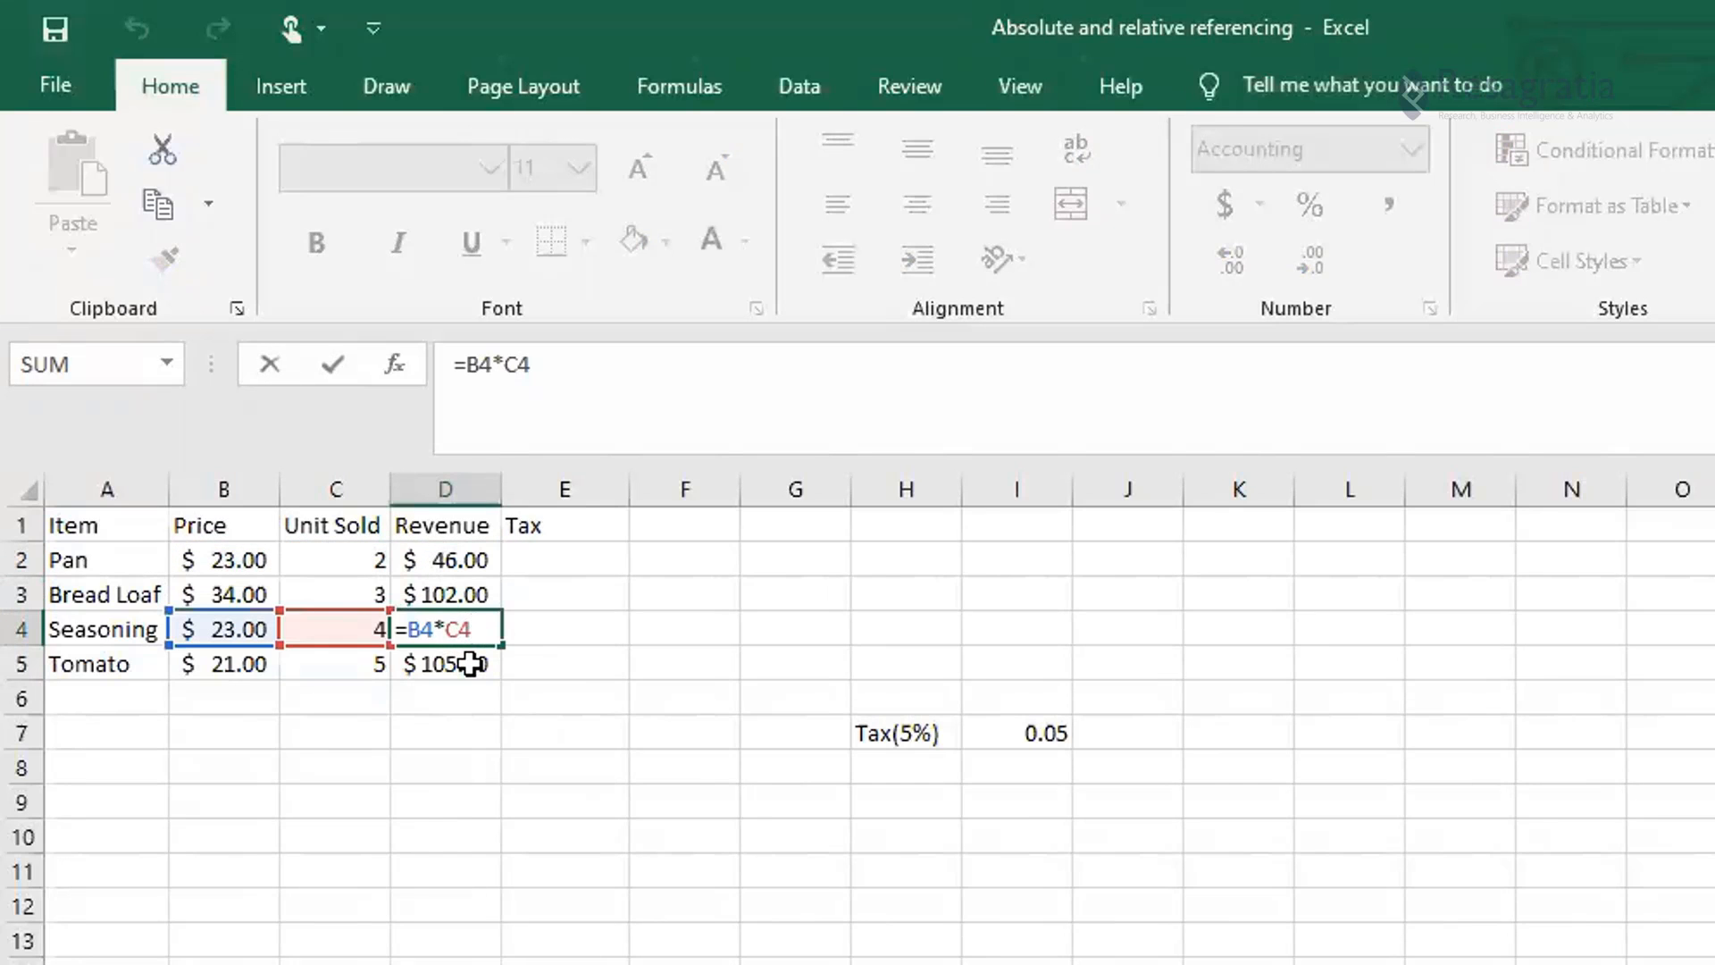
{"action": "left_click", "coordinate": [469, 664]}
{"action": "key", "text": "alt+Tab"}
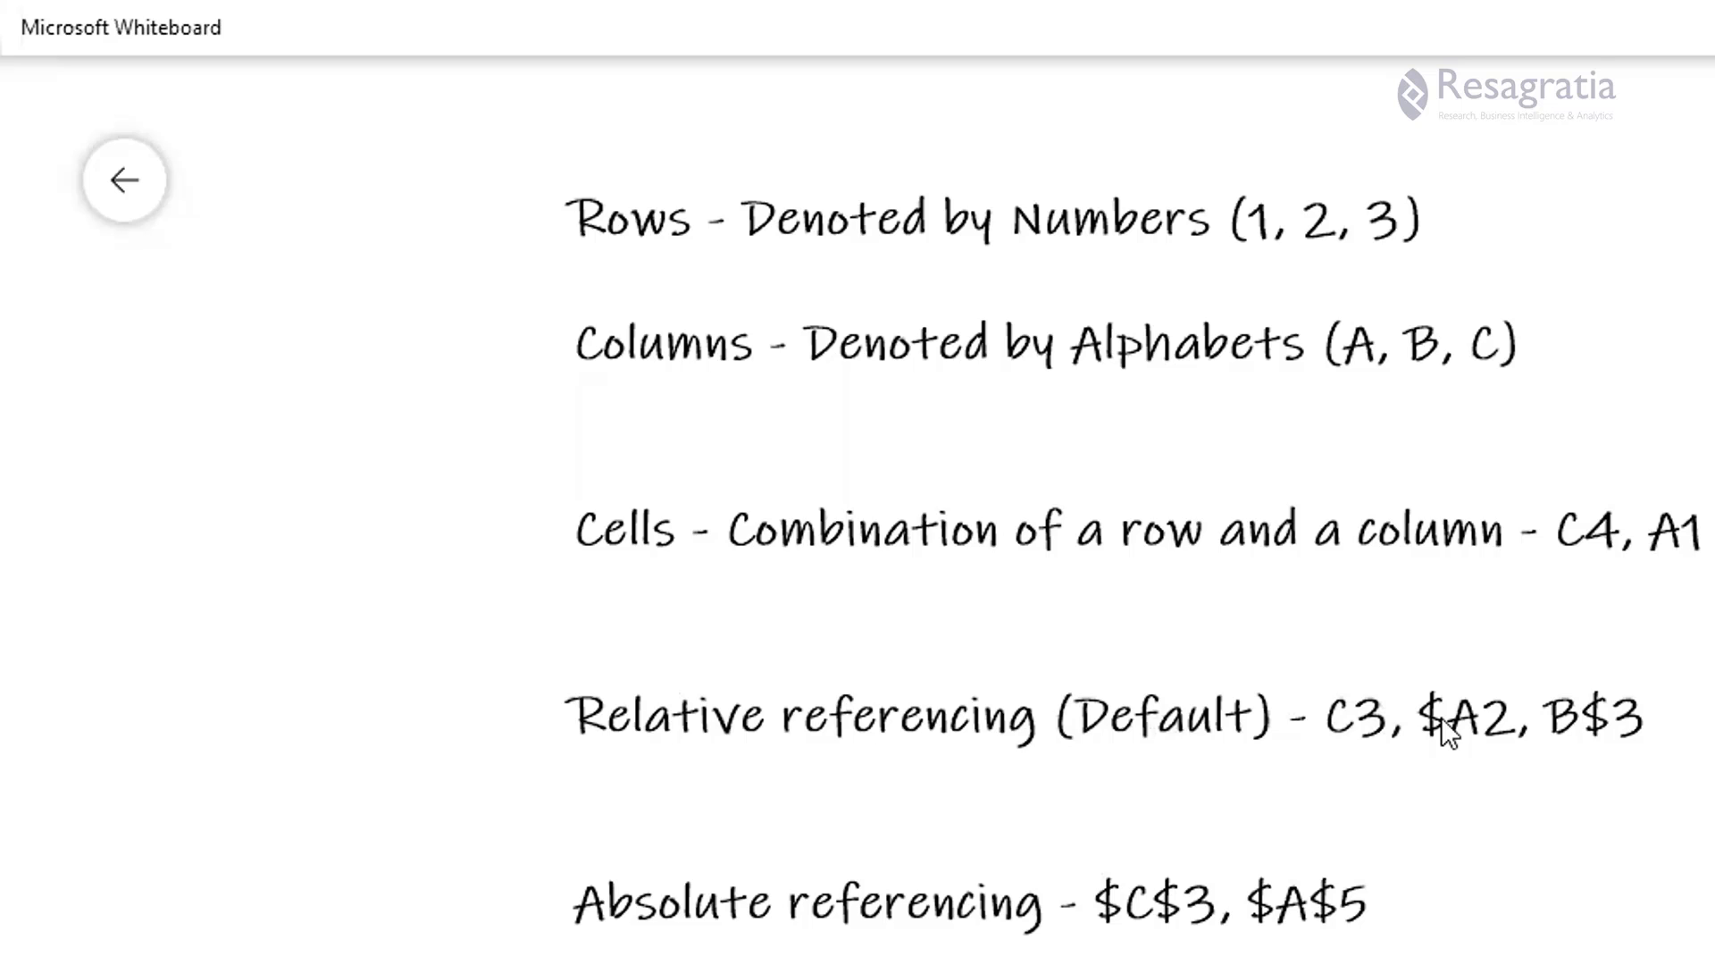
{"action": "key", "text": "alt+Tab"}
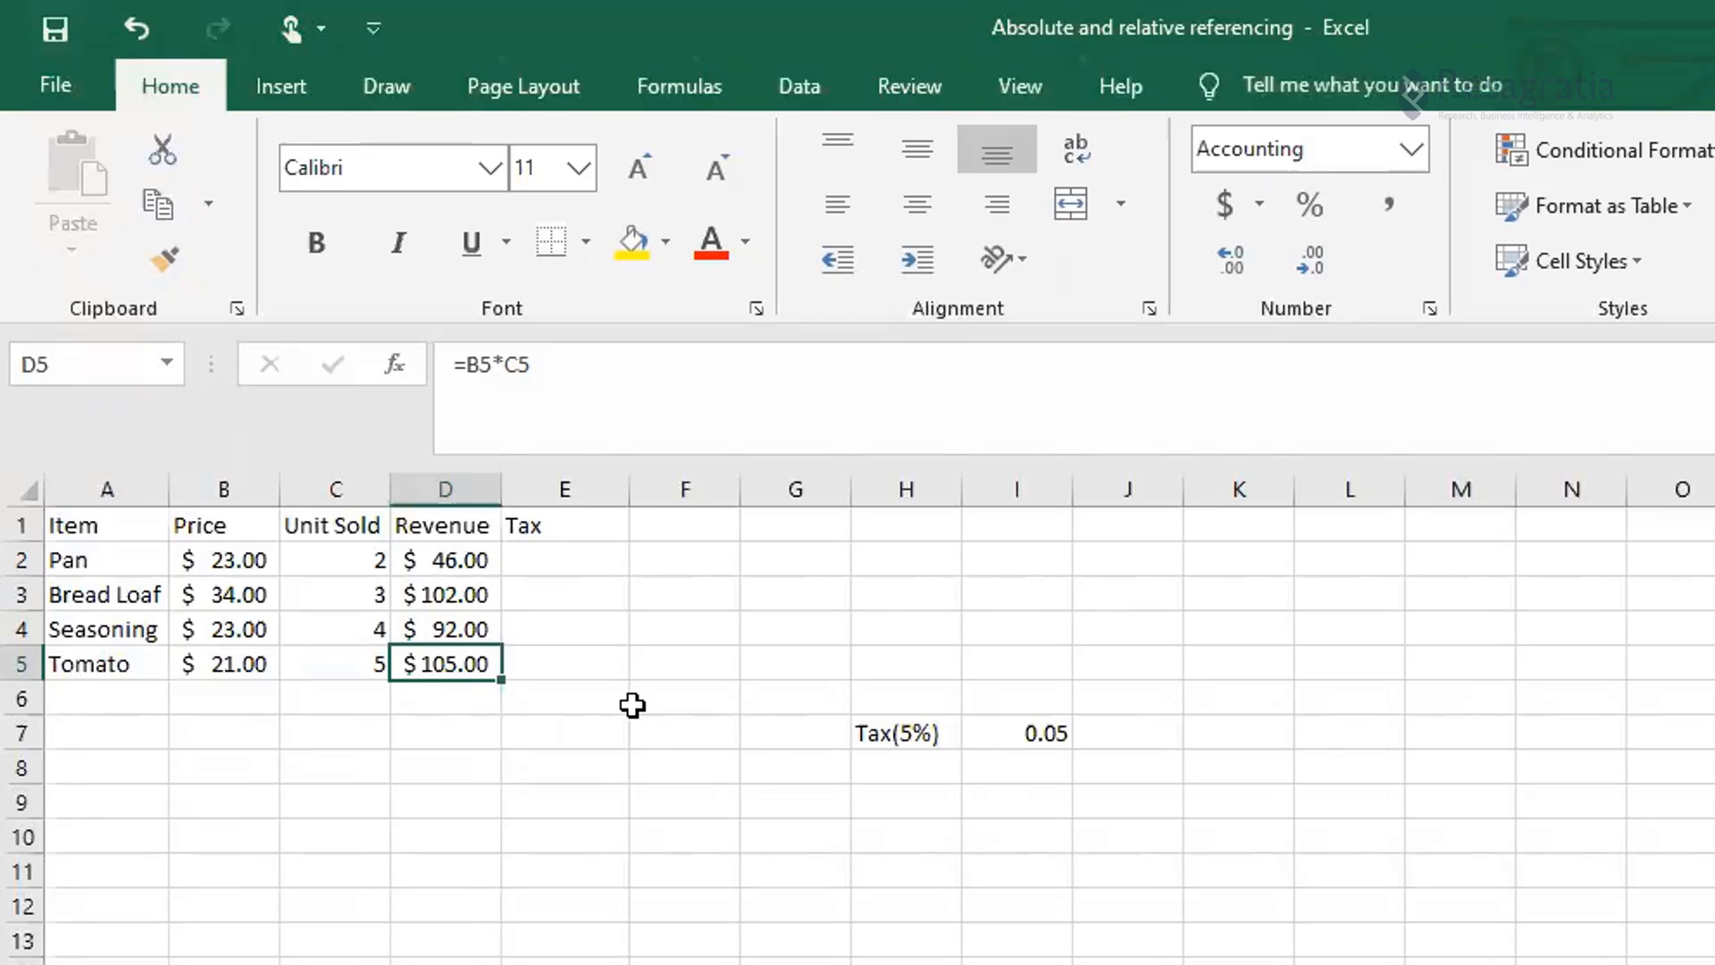
- Calculate the Pan tax in cell E2 with the formula =(B2*C2)*I7 and fill it down through E5
{"action": "left_click", "coordinate": [560, 560]}
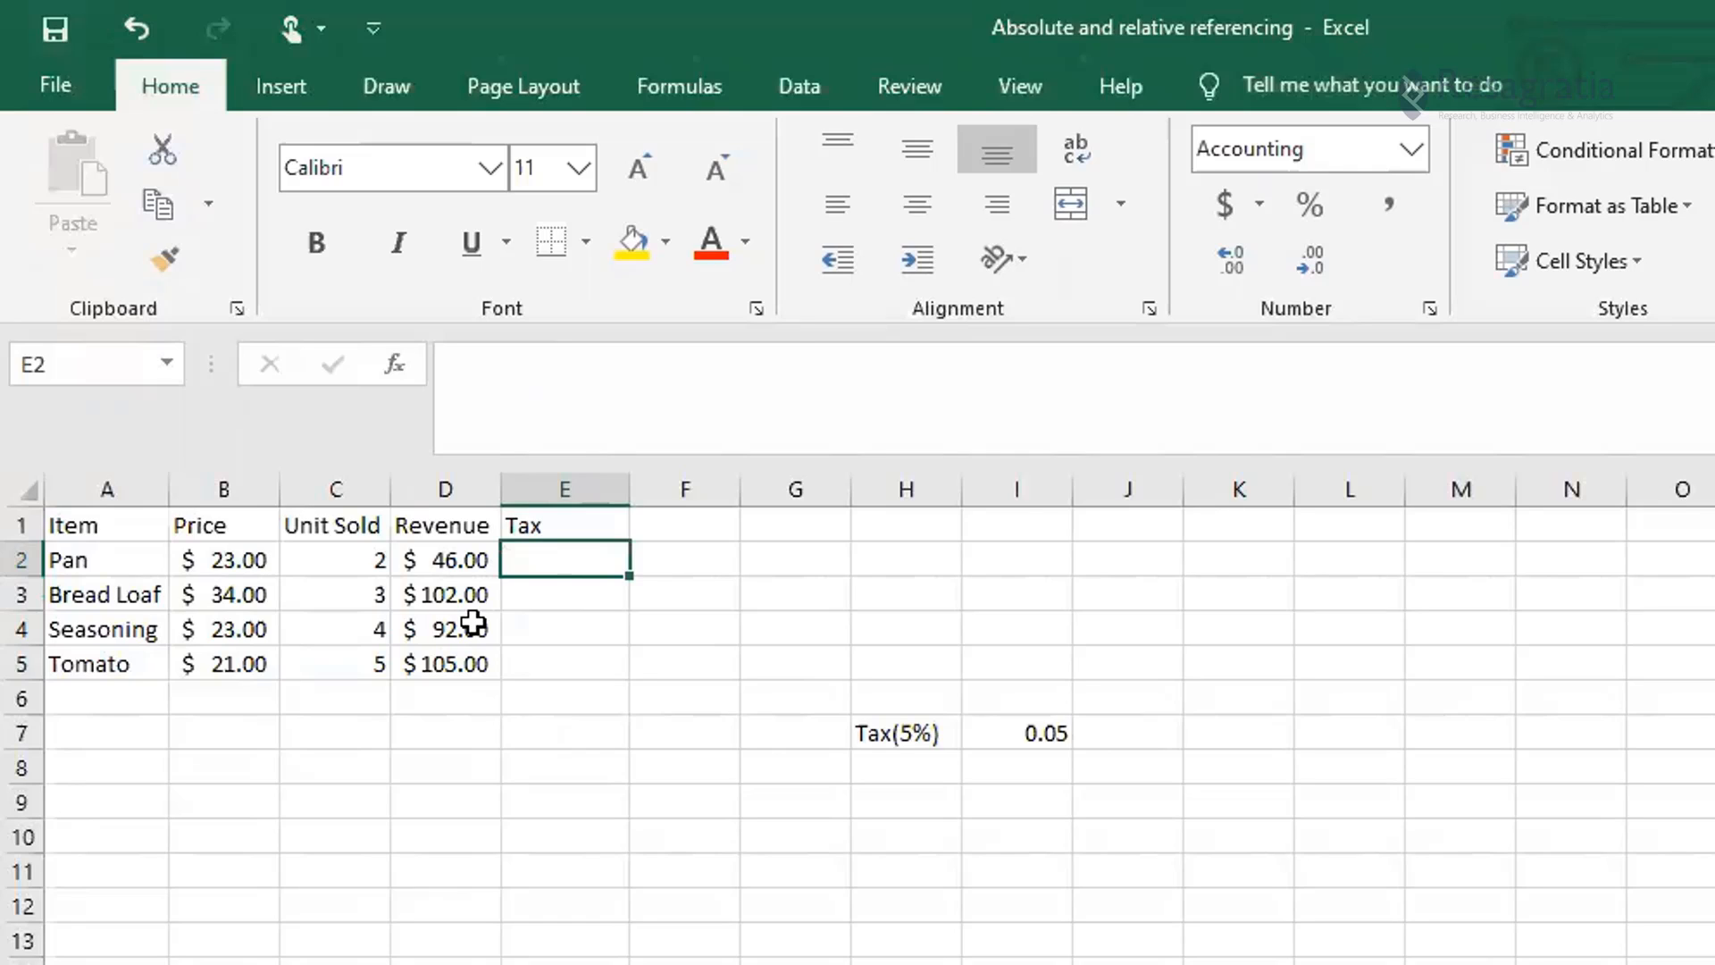
{"action": "left_click", "coordinate": [1047, 735]}
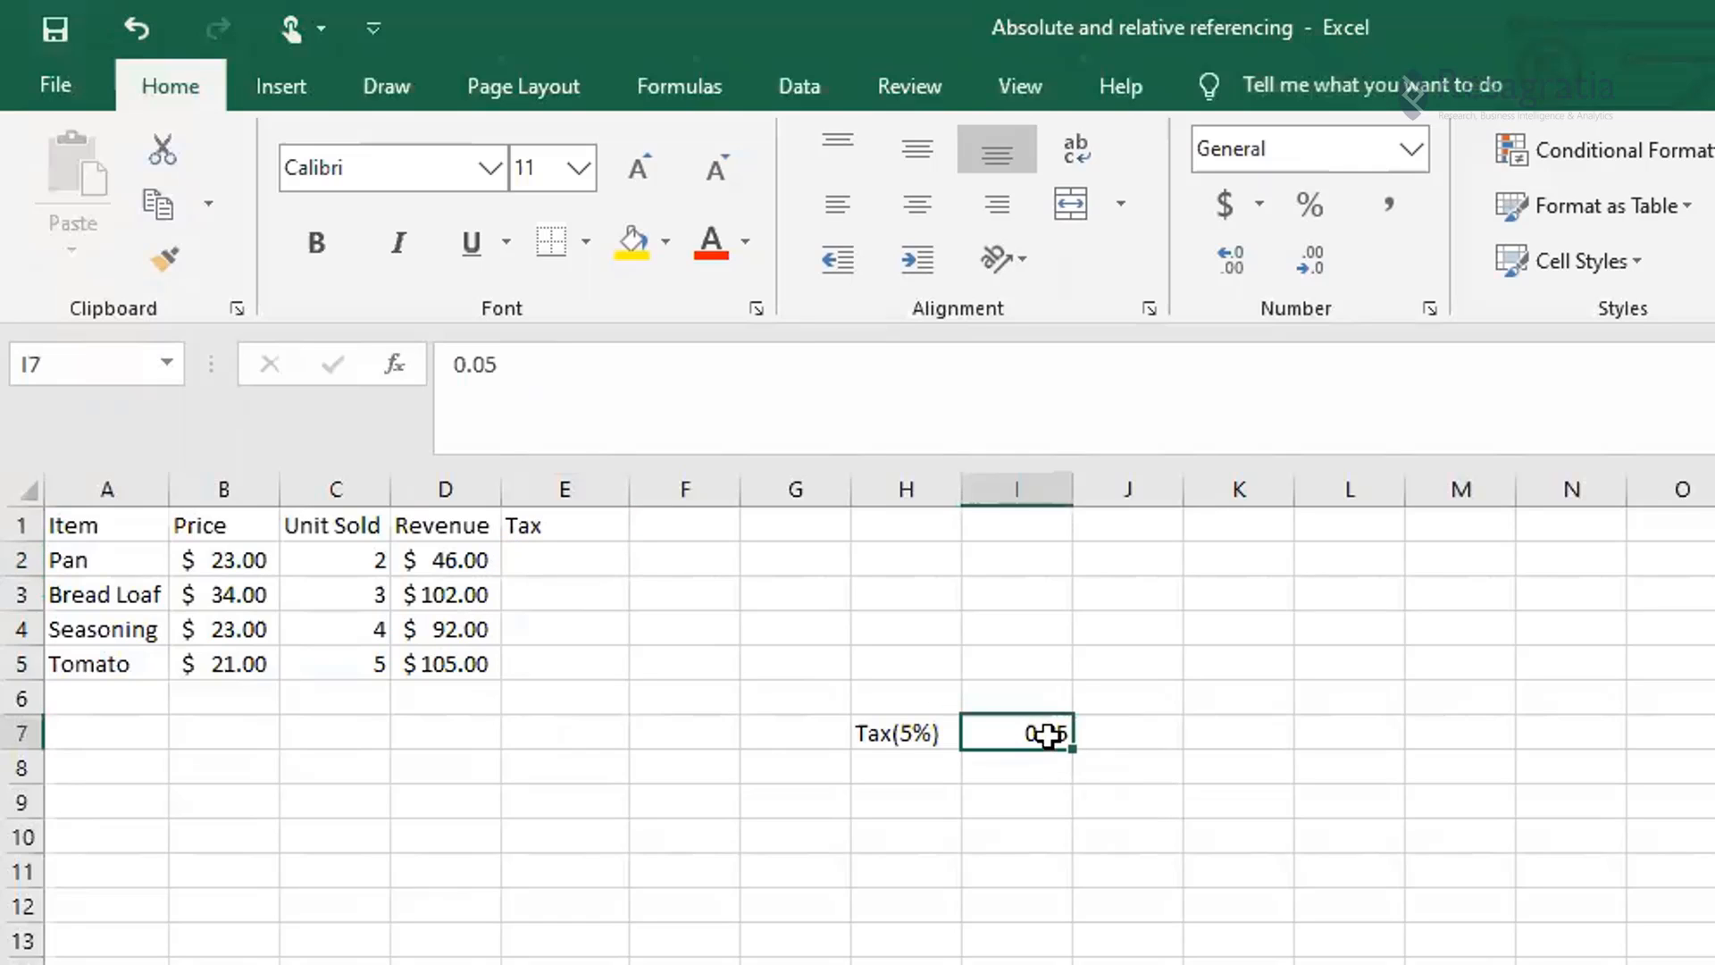
{"action": "left_click", "coordinate": [568, 563]}
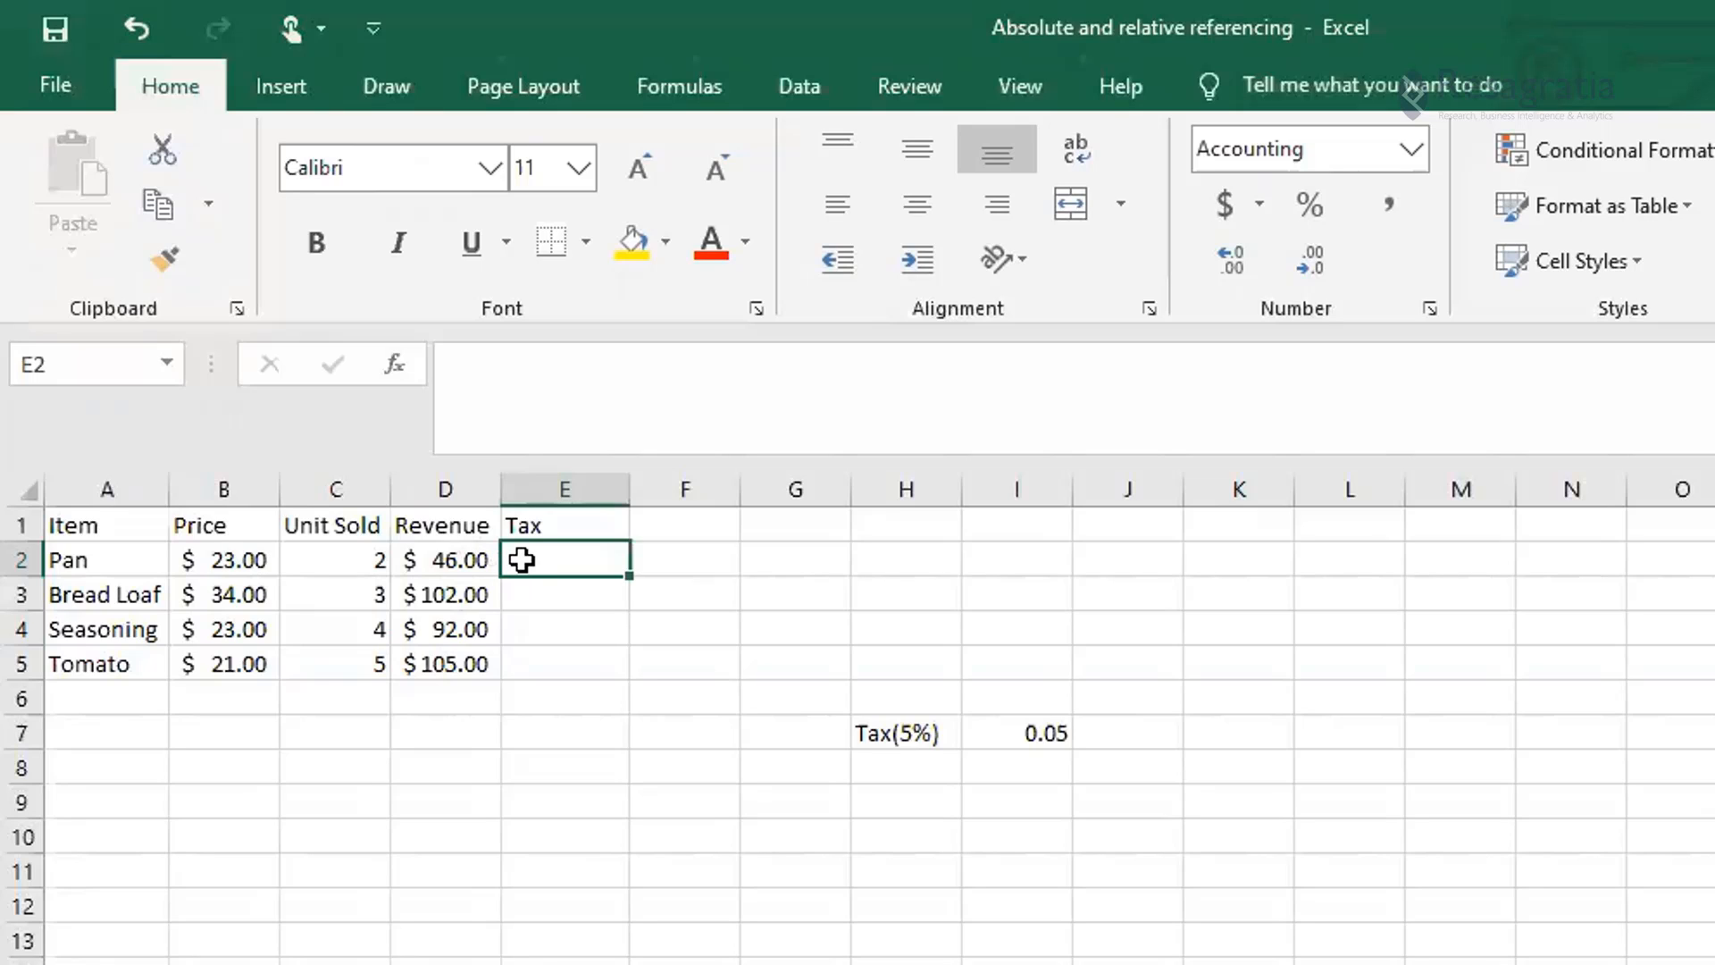
{"action": "type", "text": "="}
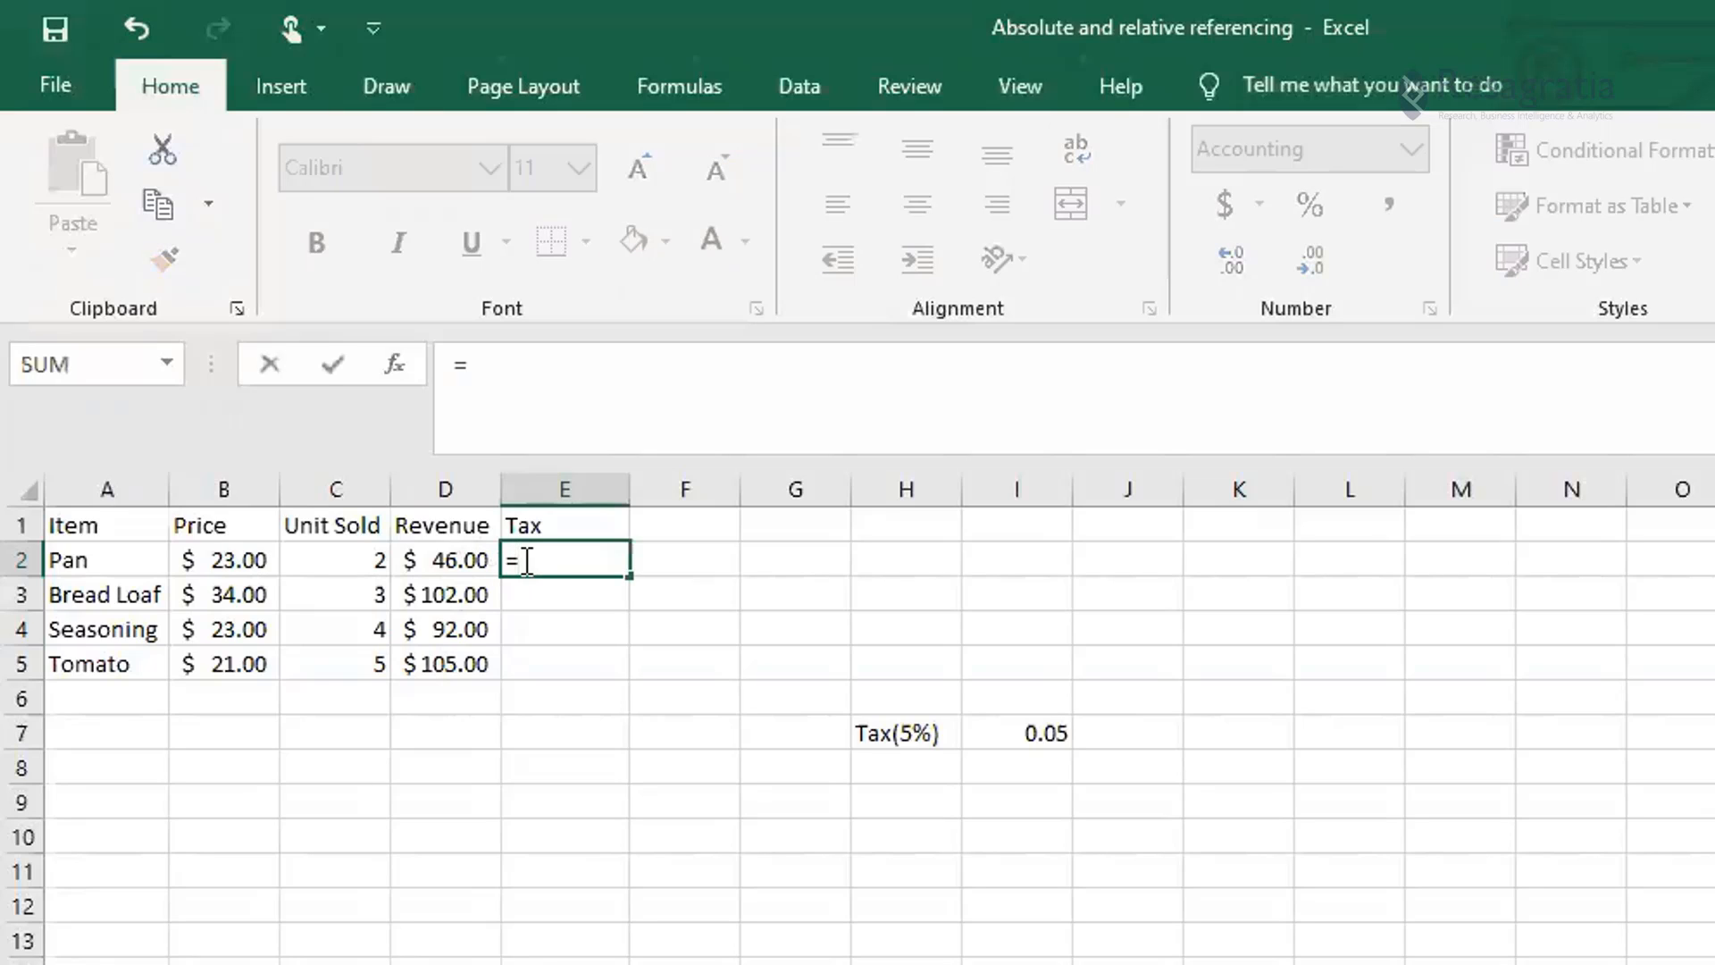
{"action": "type", "text": "(b2"}
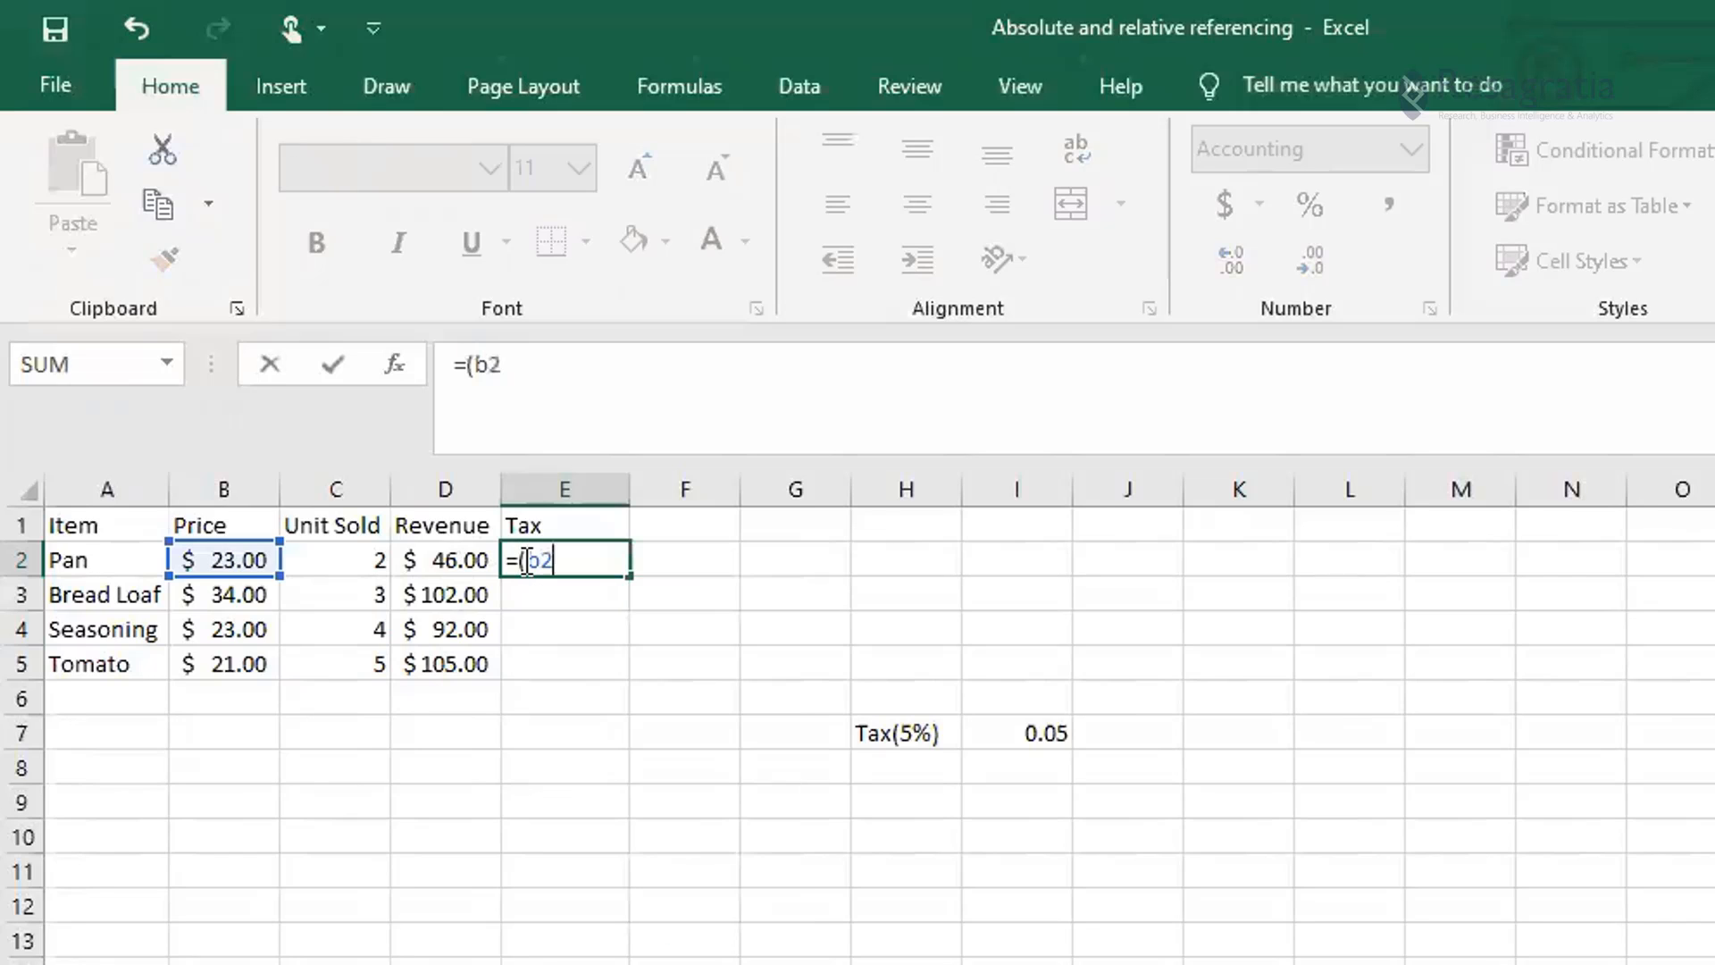
{"action": "type", "text": "*c2"}
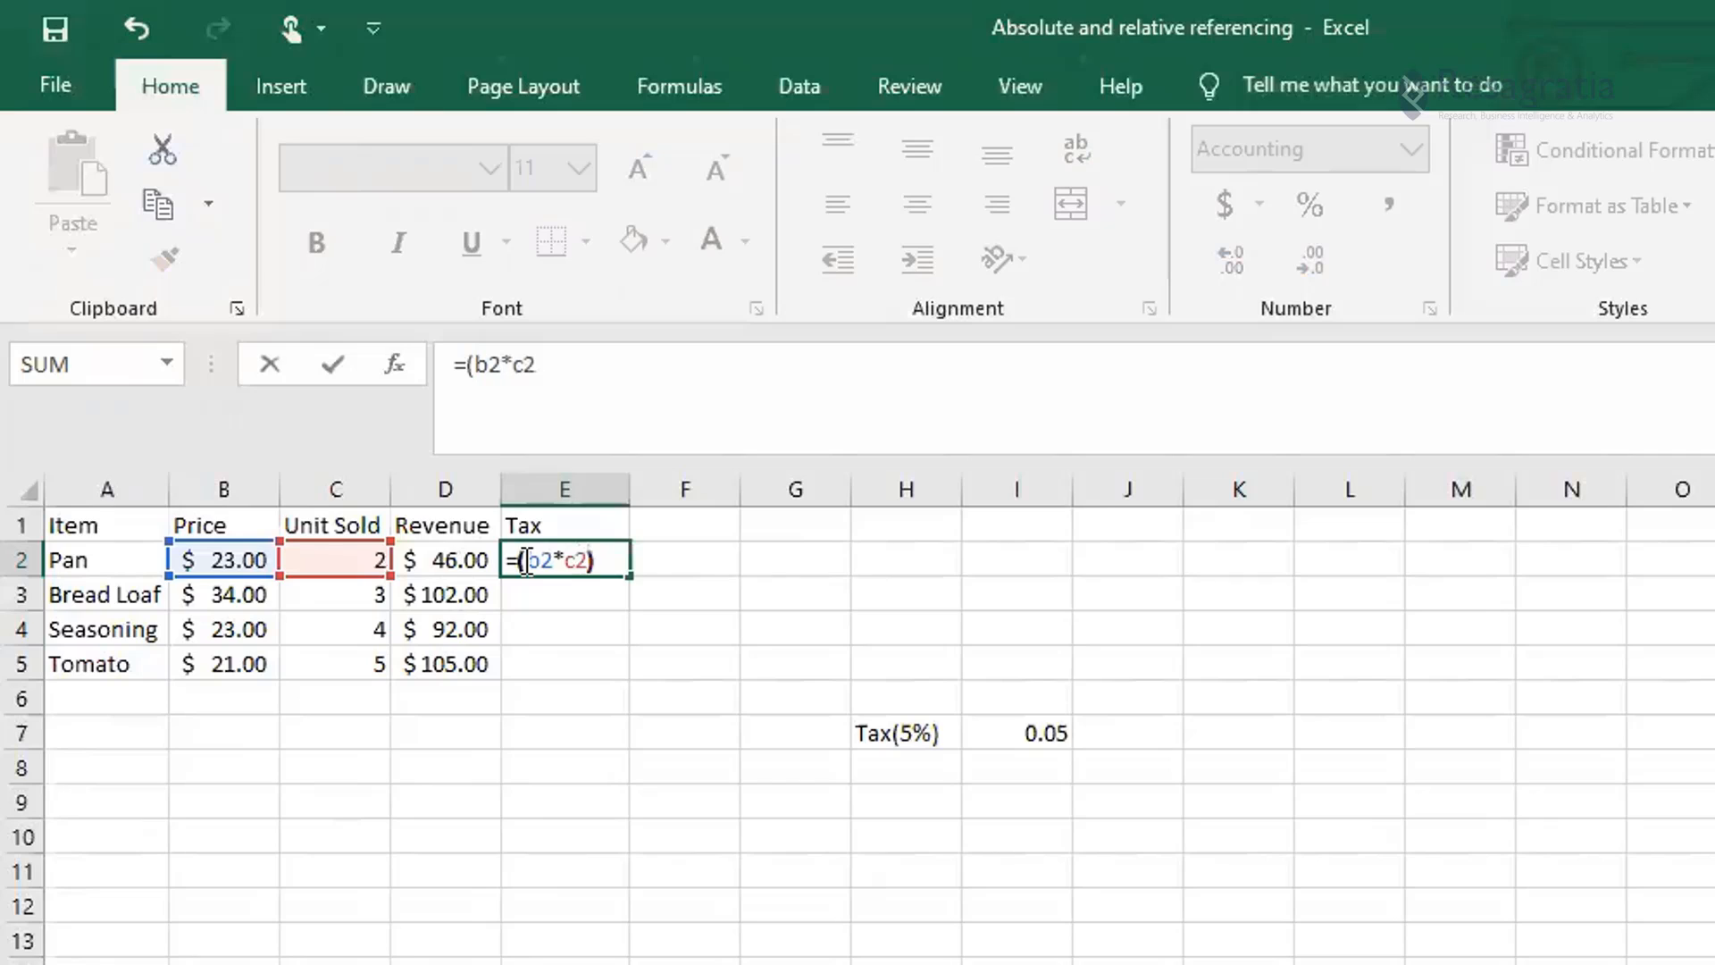
{"action": "type", "text": ")*"}
{"action": "left_click", "coordinate": [1021, 733]}
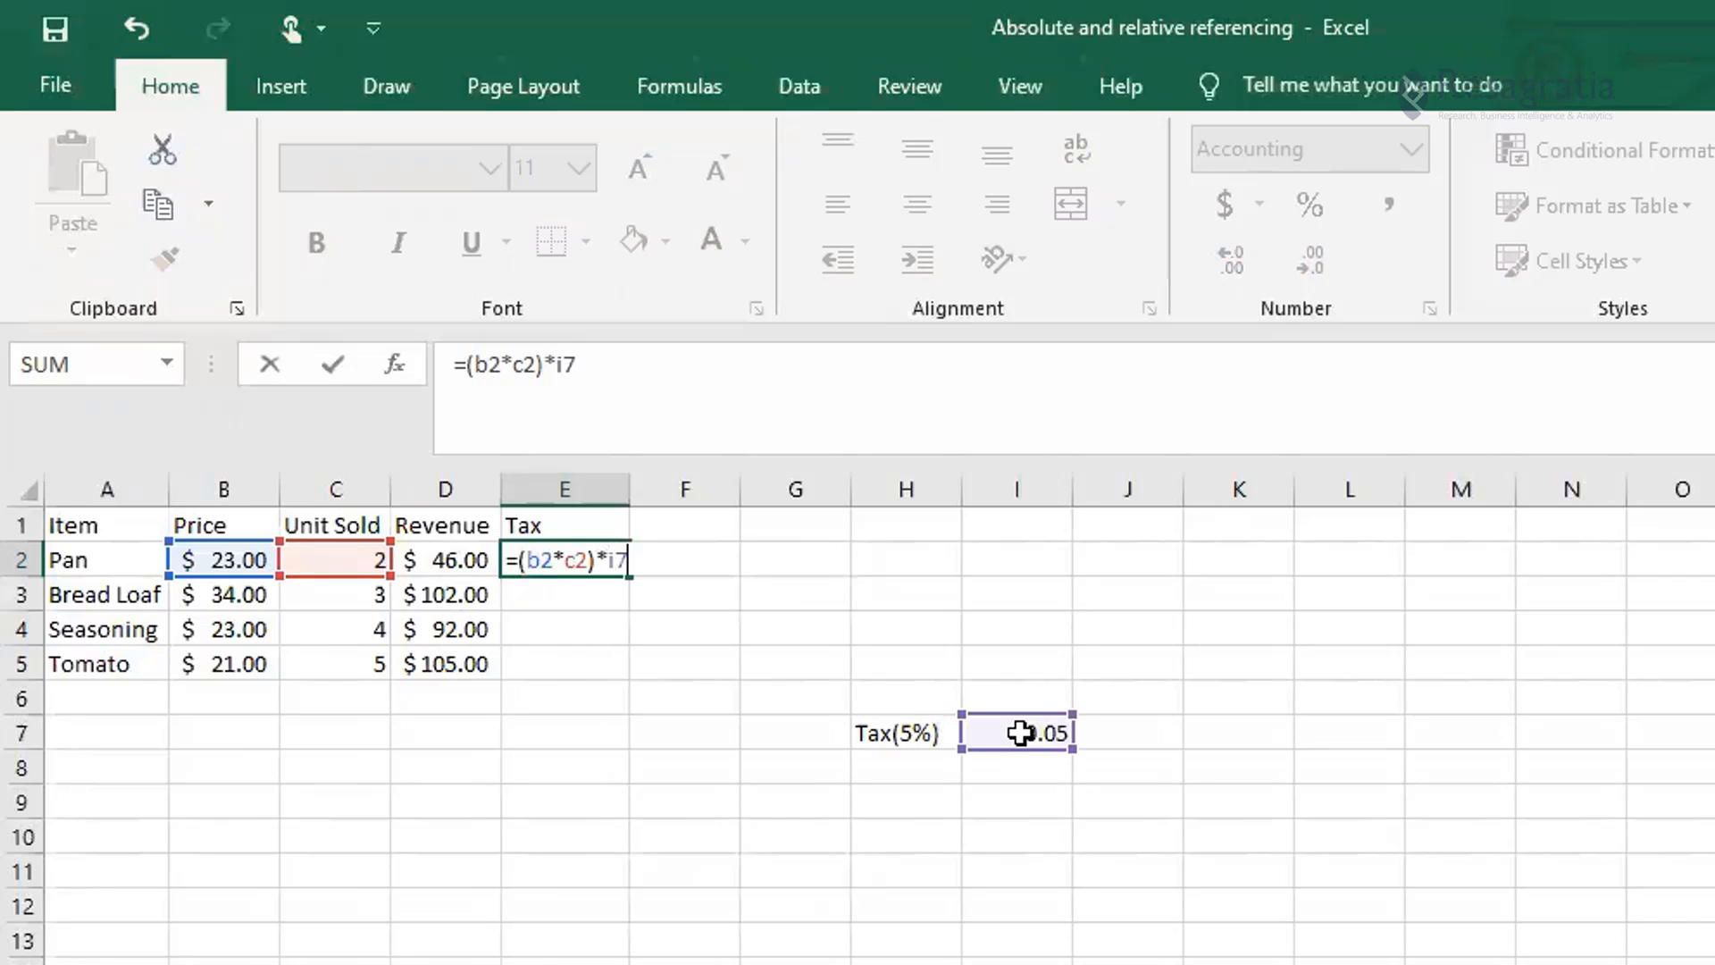
{"action": "key", "text": "Return"}
{"action": "key", "text": "Up"}
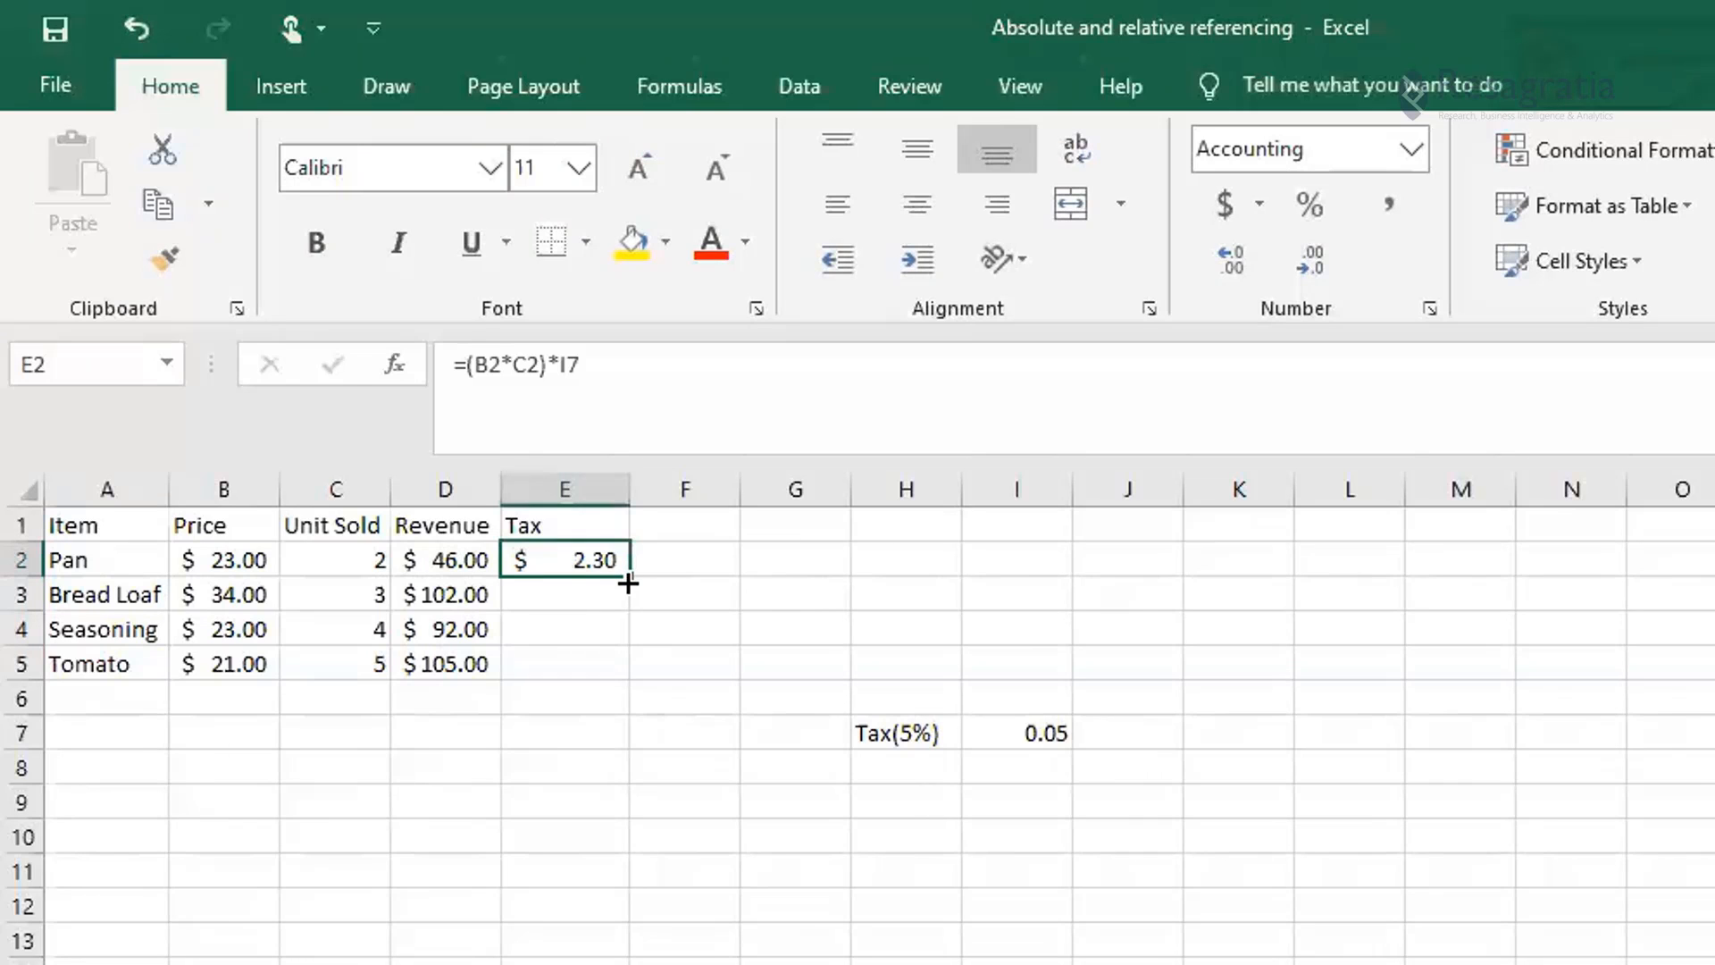
{"action": "left_click_drag", "start_coordinate": [628, 581], "coordinate": [624, 681]}
{"action": "left_click", "coordinate": [581, 700]}
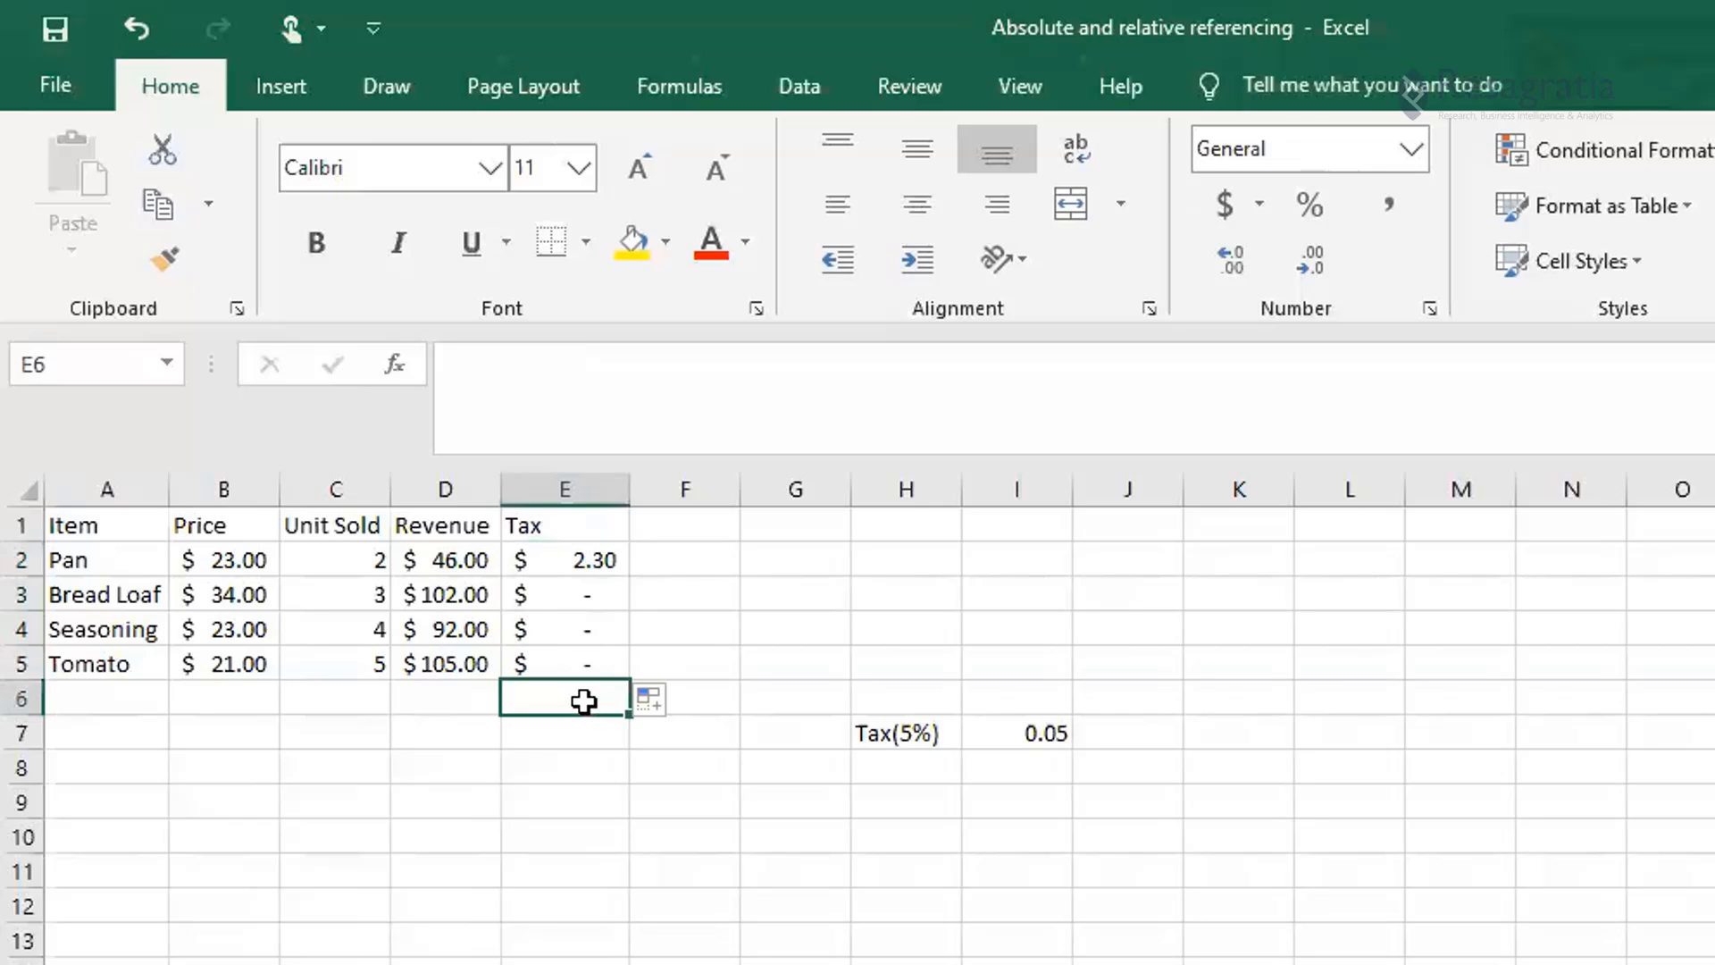
- Examine how the price, unit and tax rate references shift in the Tax formulas of E2 to E4, comparing them with rate cell I7
{"action": "left_click", "coordinate": [591, 597]}
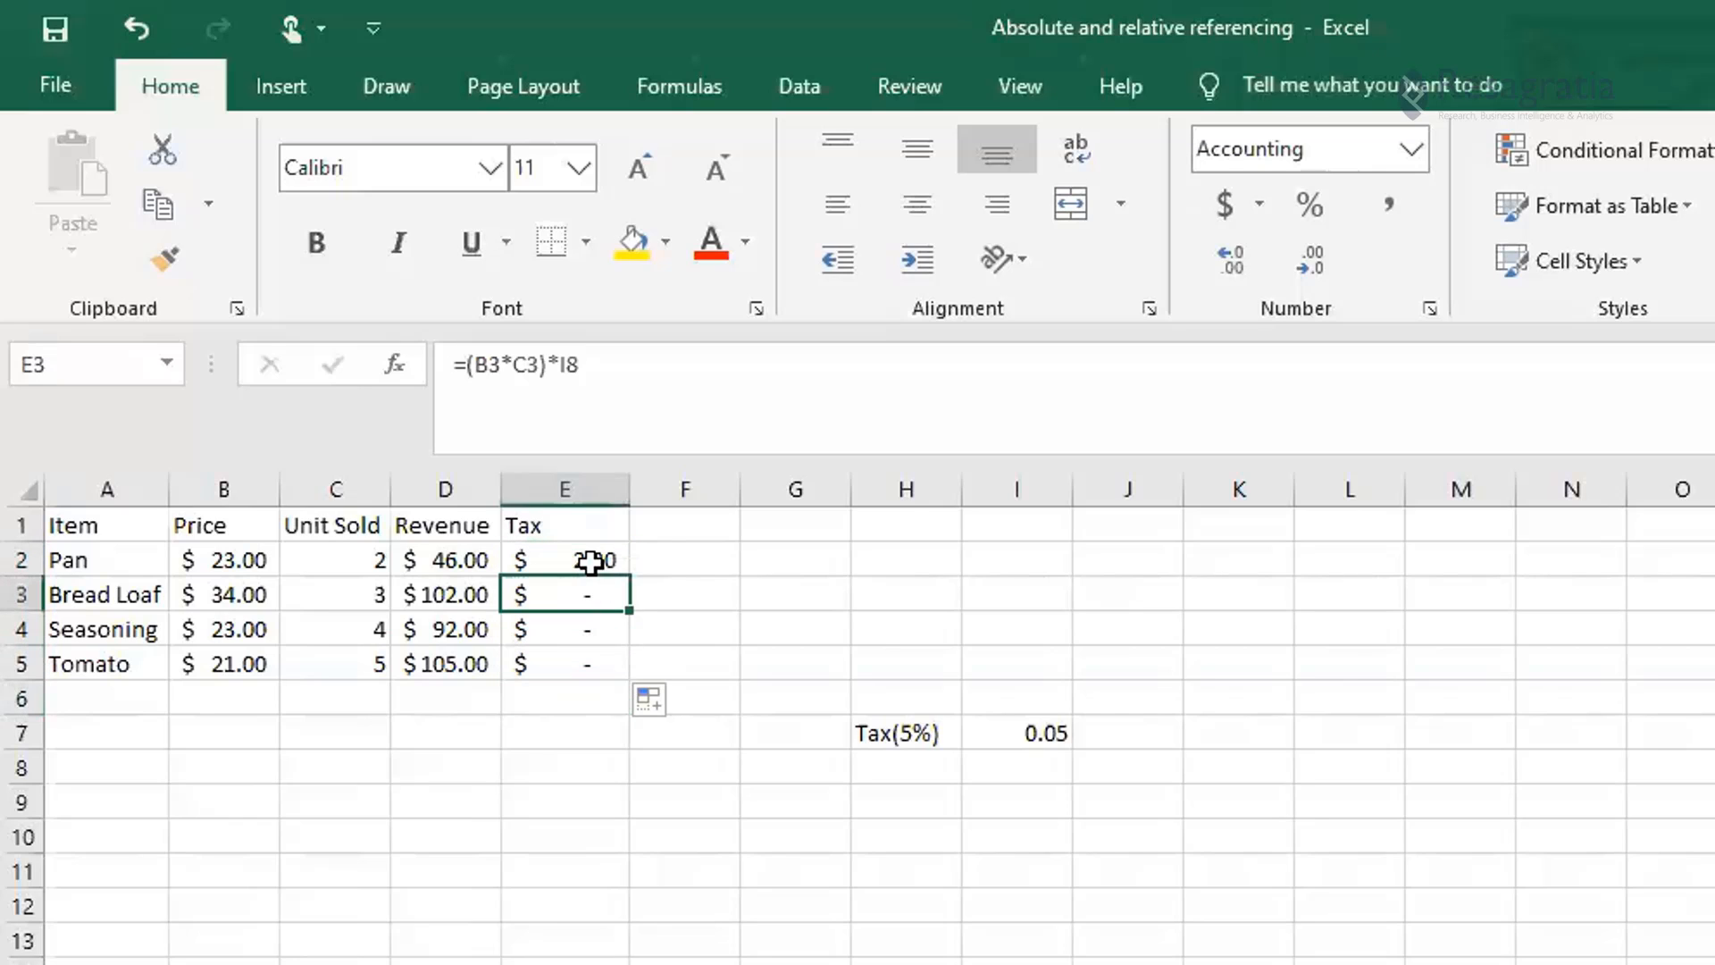
{"action": "left_click", "coordinate": [591, 561]}
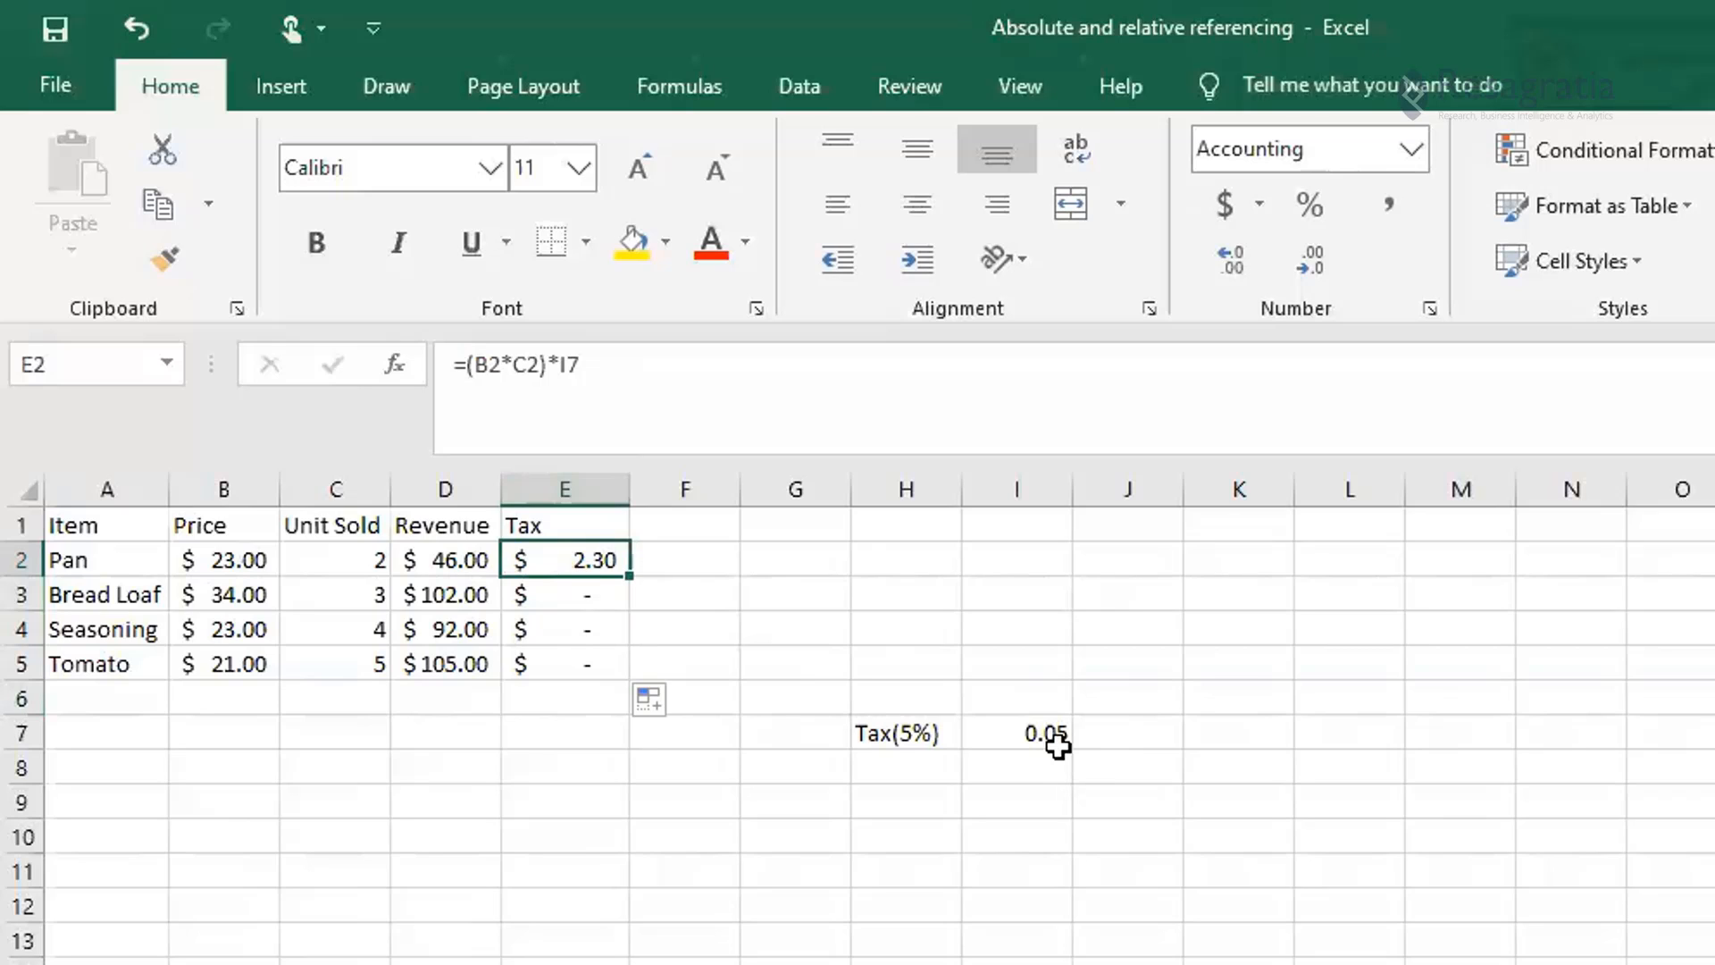
{"action": "double_click", "coordinate": [587, 598]}
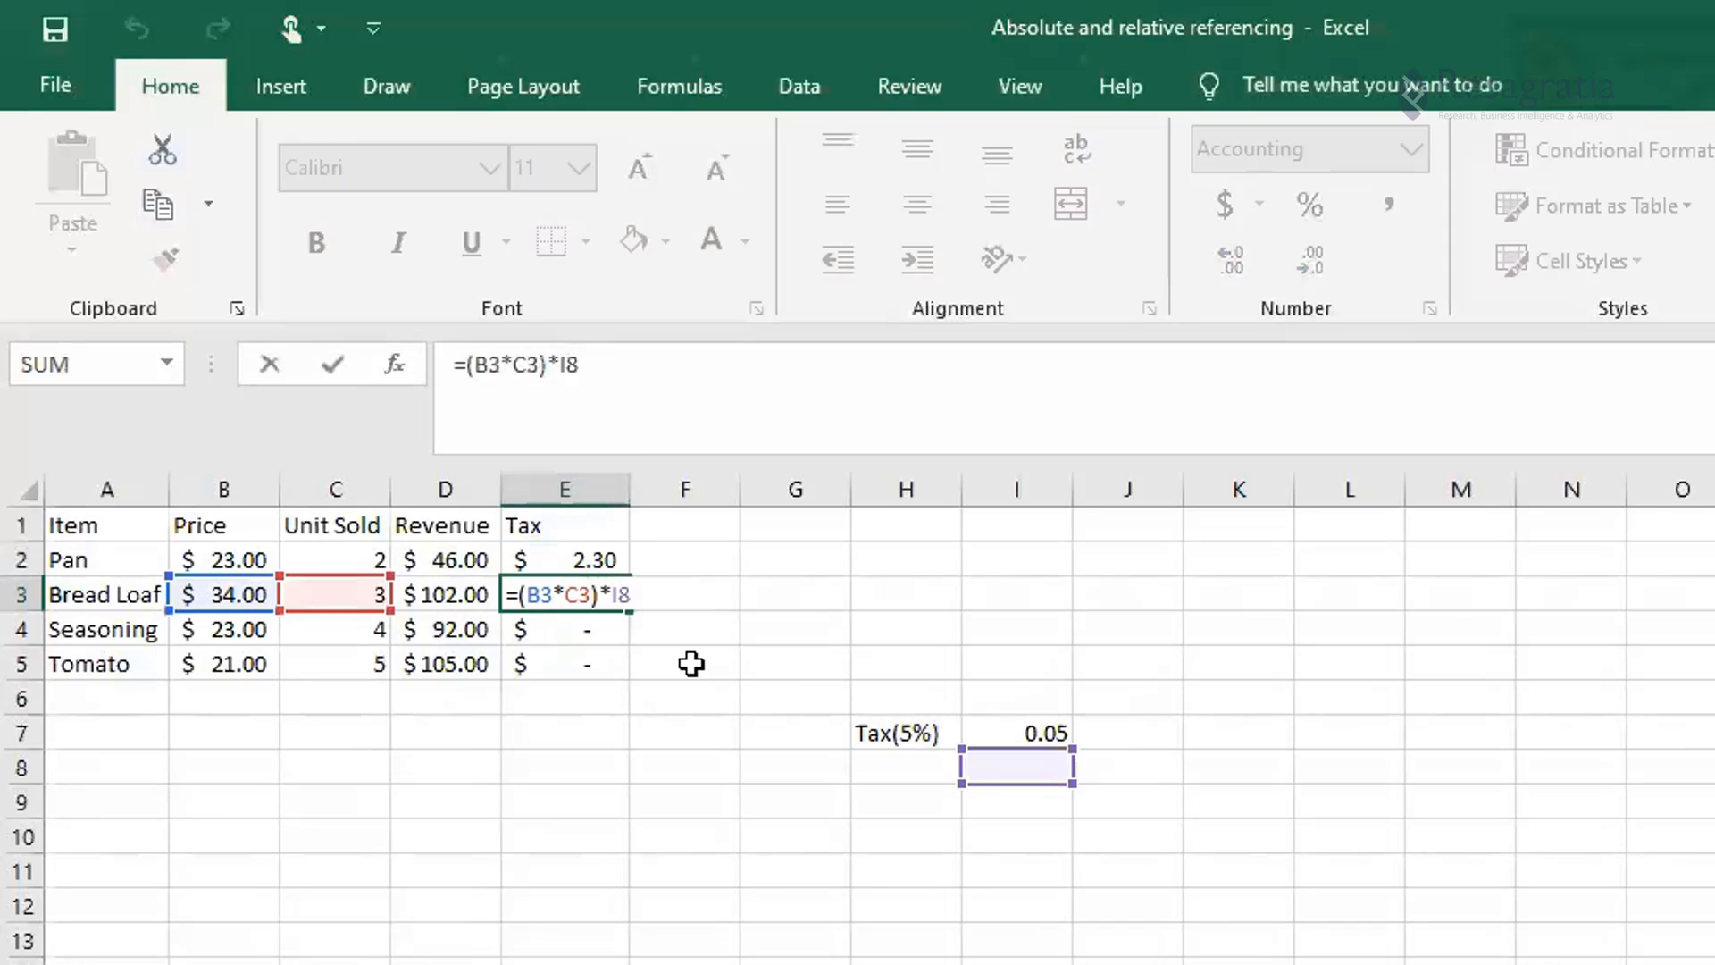
{"action": "key", "text": "Return"}
{"action": "double_click", "coordinate": [592, 631]}
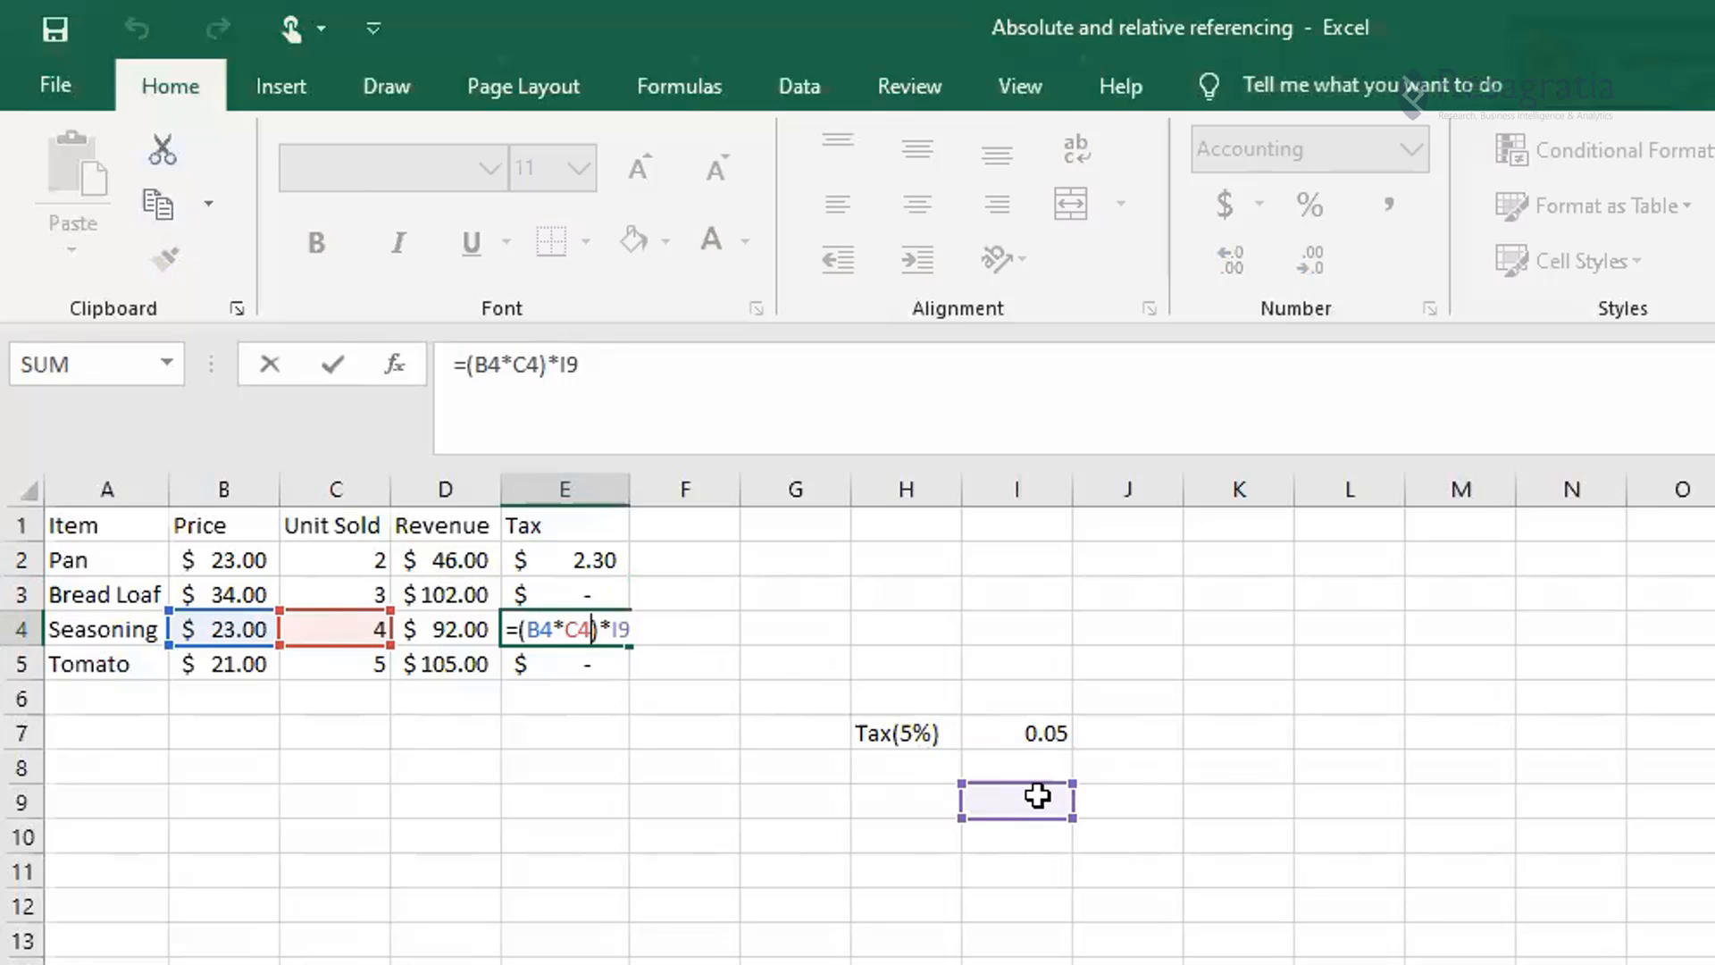
{"action": "key", "text": "Return"}
{"action": "key", "text": "Up"}
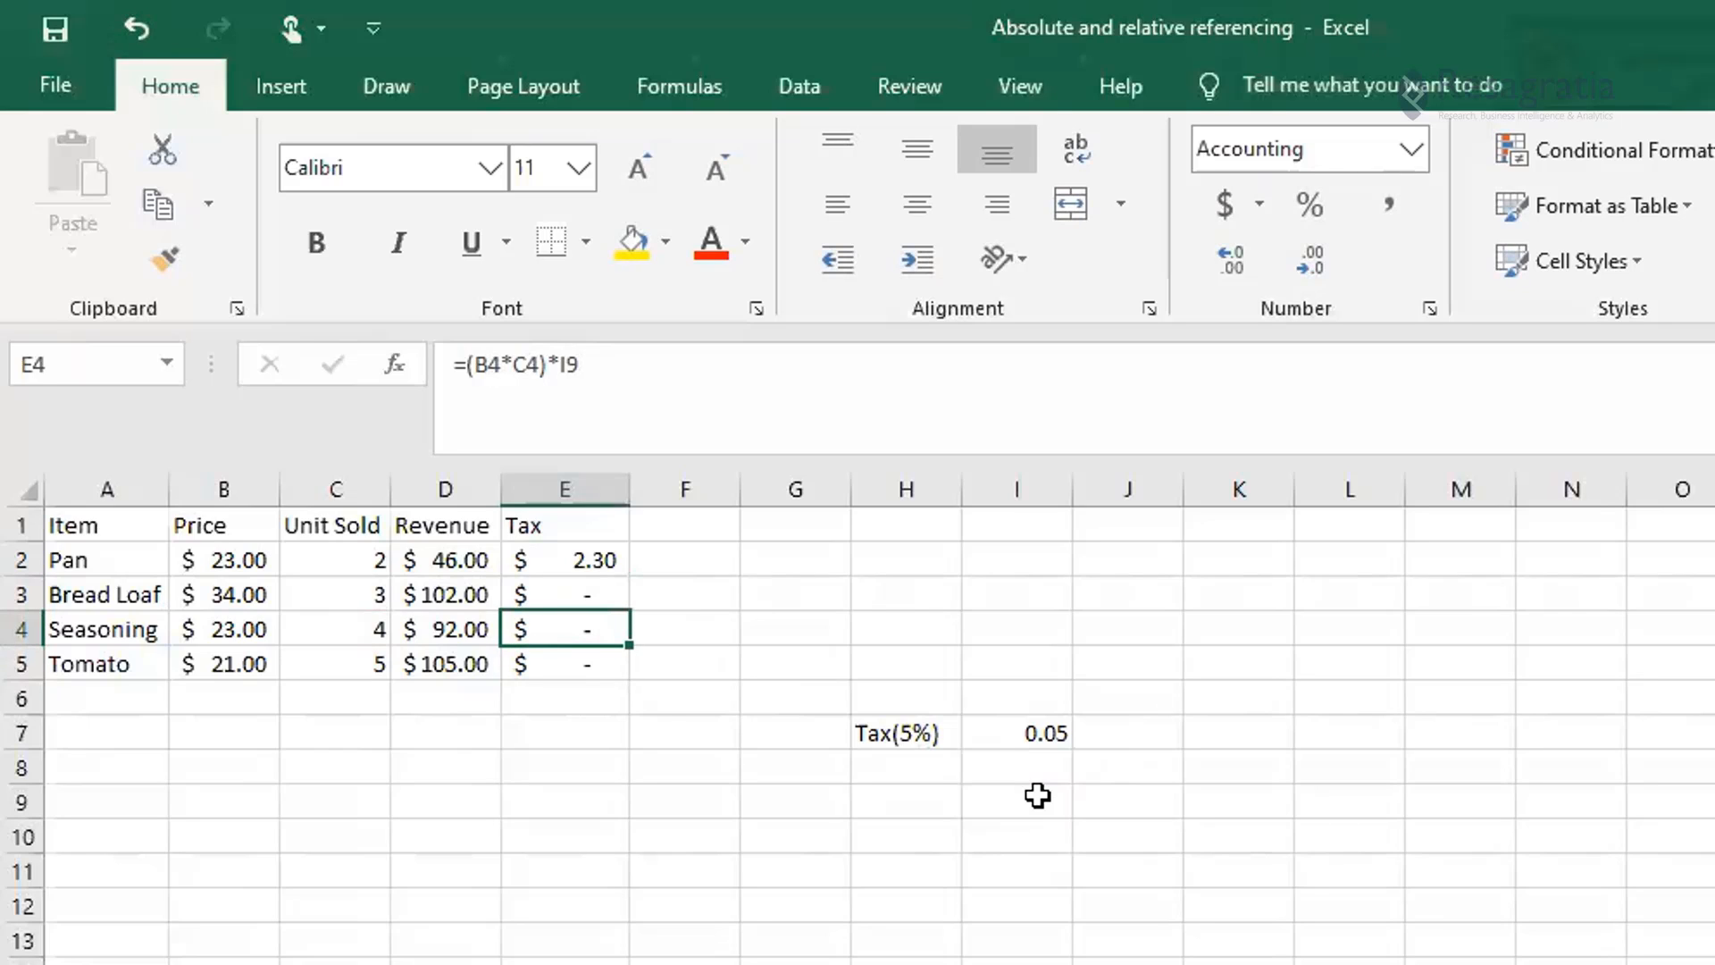
{"action": "left_click", "coordinate": [1042, 732]}
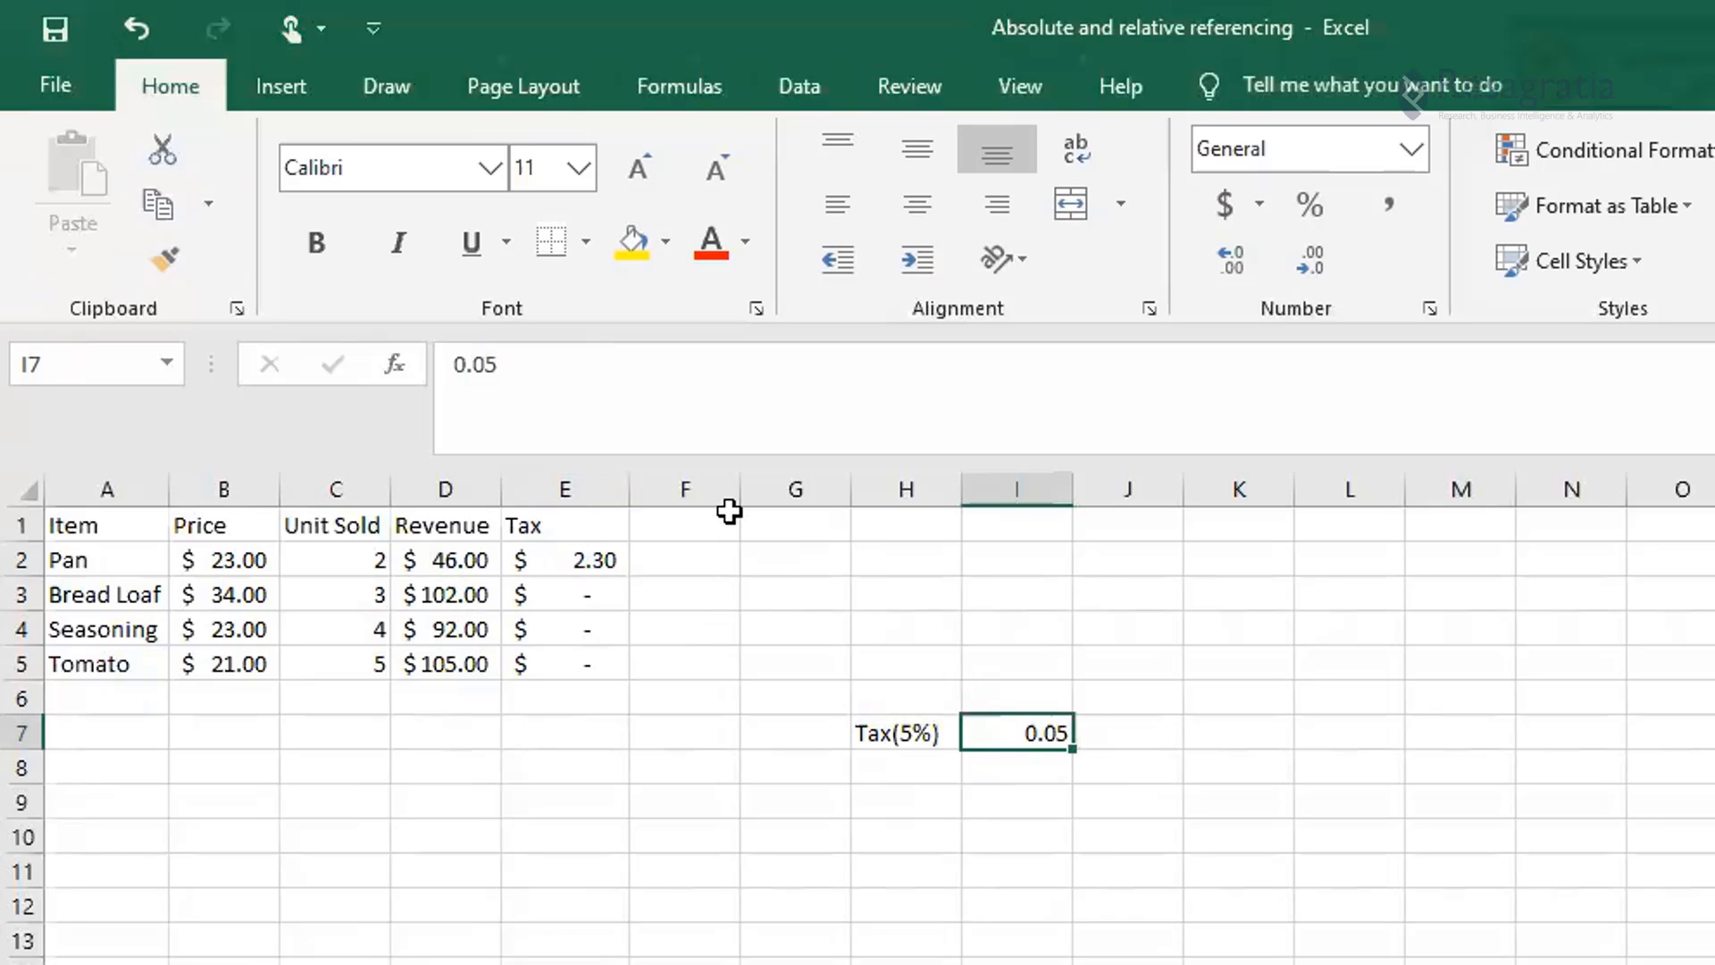
- Replace the Pan tax formula in cell E2 with =(B2*C2)*$I$7, making the tax rate reference absolute
{"action": "left_click", "coordinate": [587, 560]}
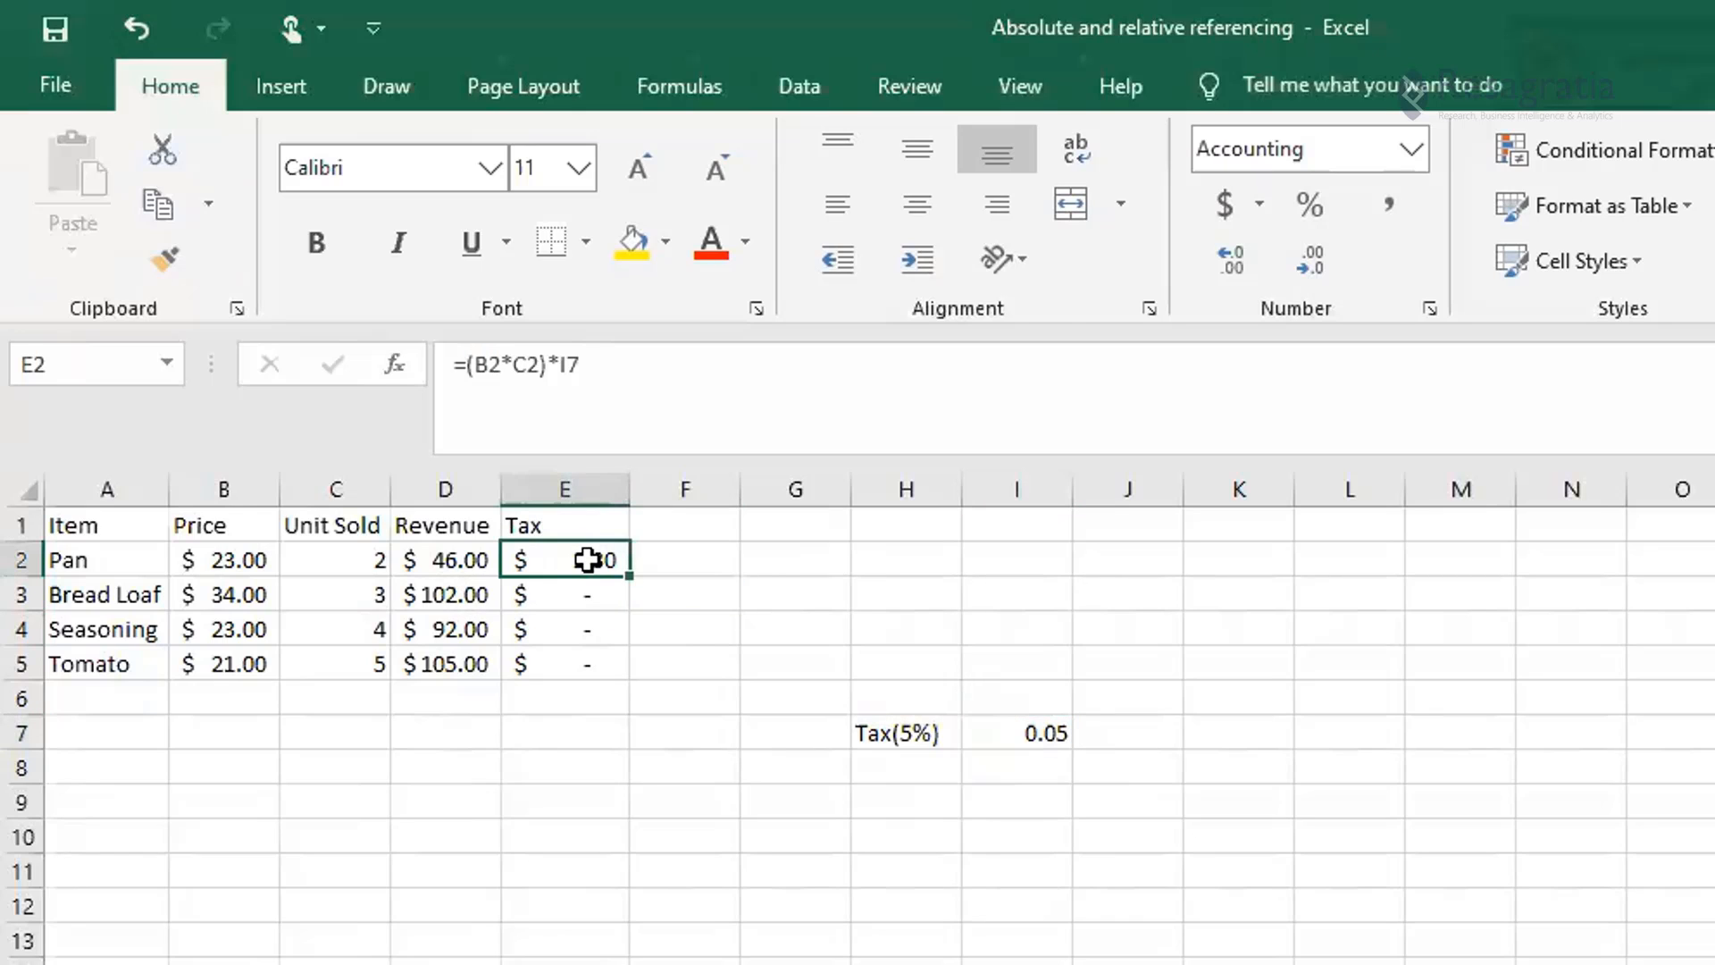
{"action": "type", "text": "="}
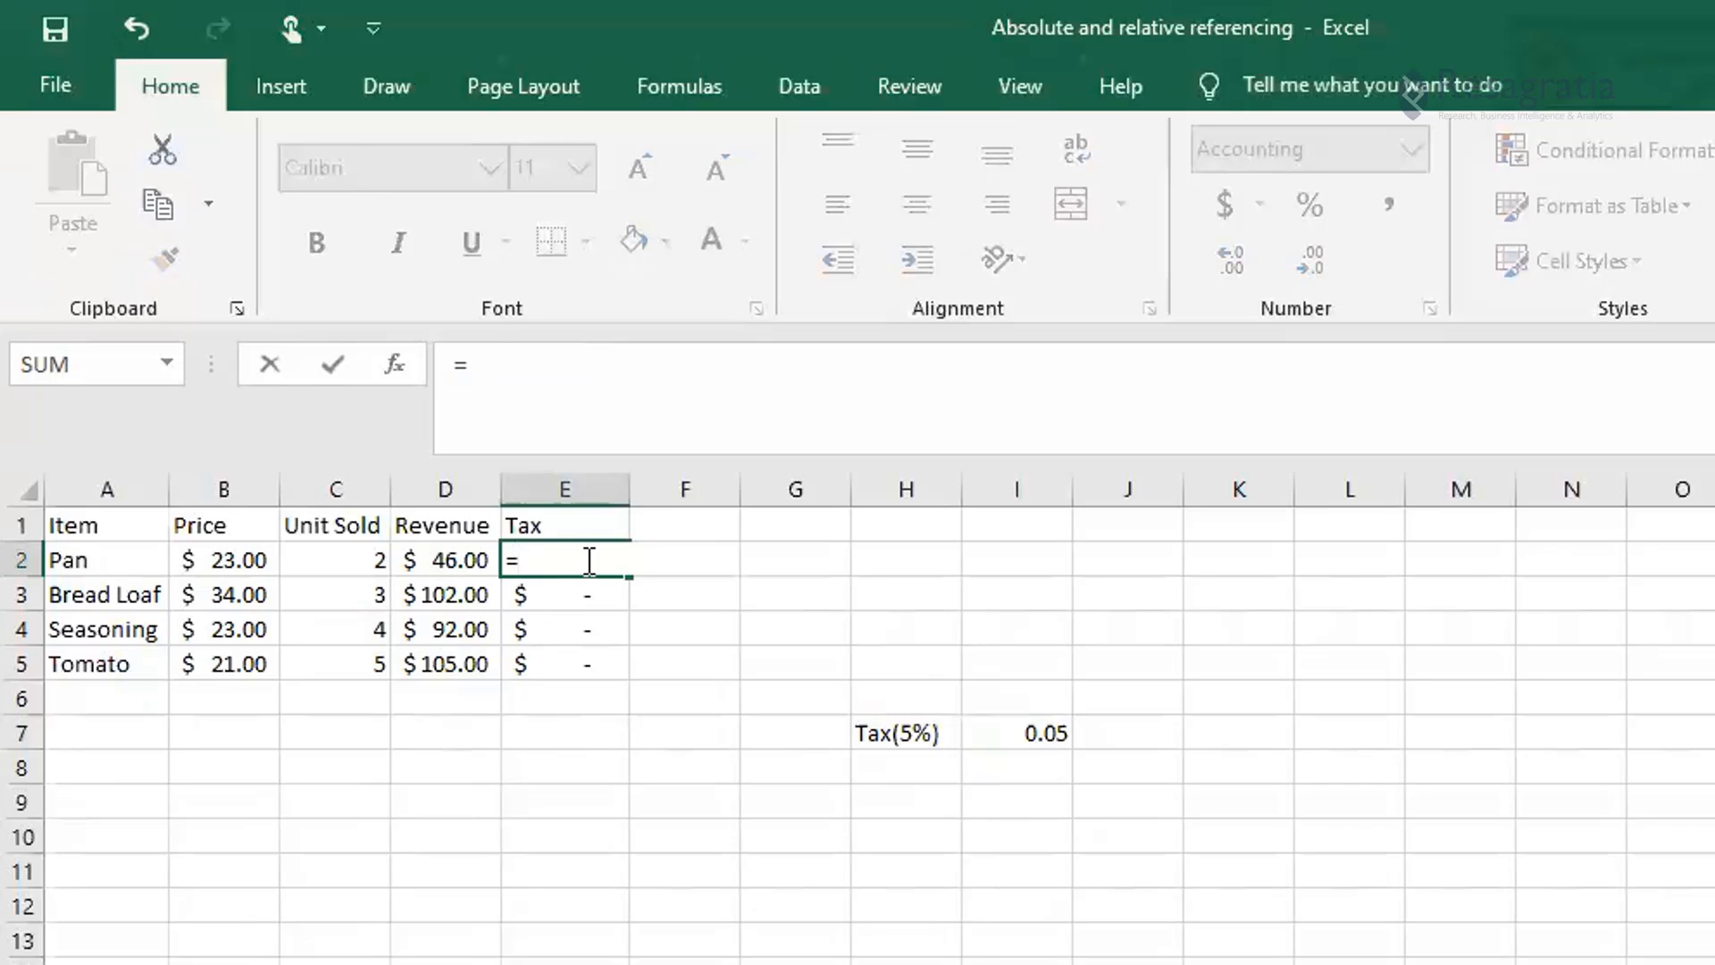
{"action": "type", "text": "(b"}
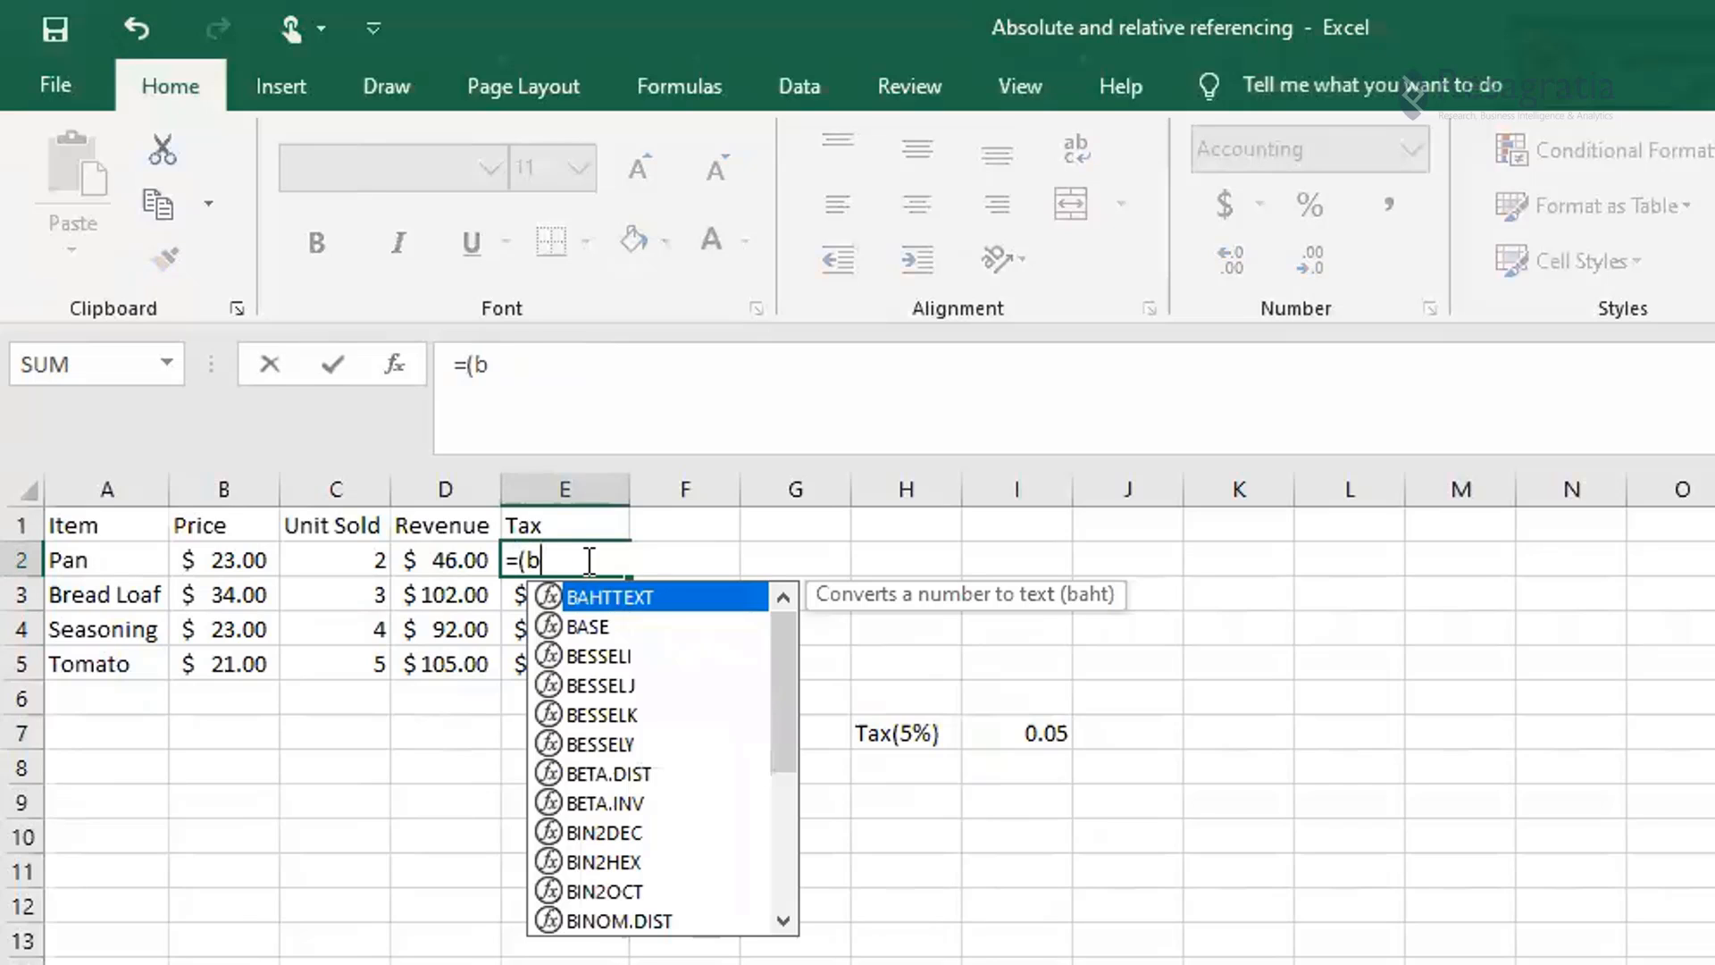
{"action": "type", "text": "2*c2"}
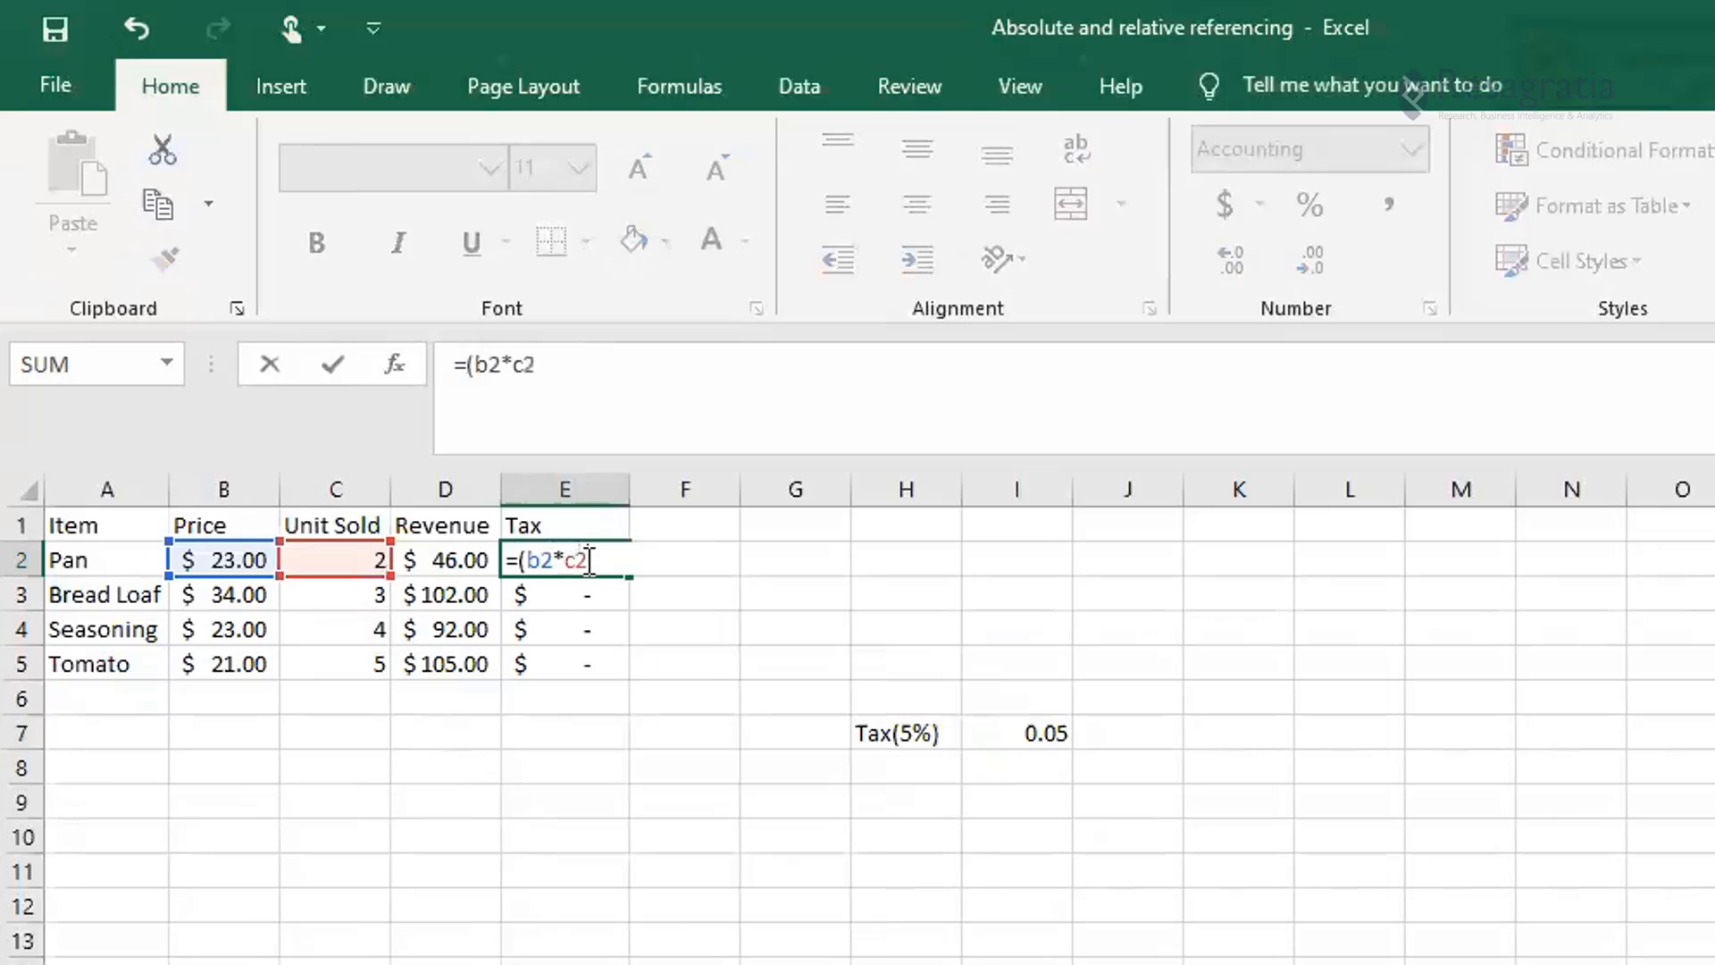
{"action": "type", "text": ")"}
{"action": "type", "text": "$i$"}
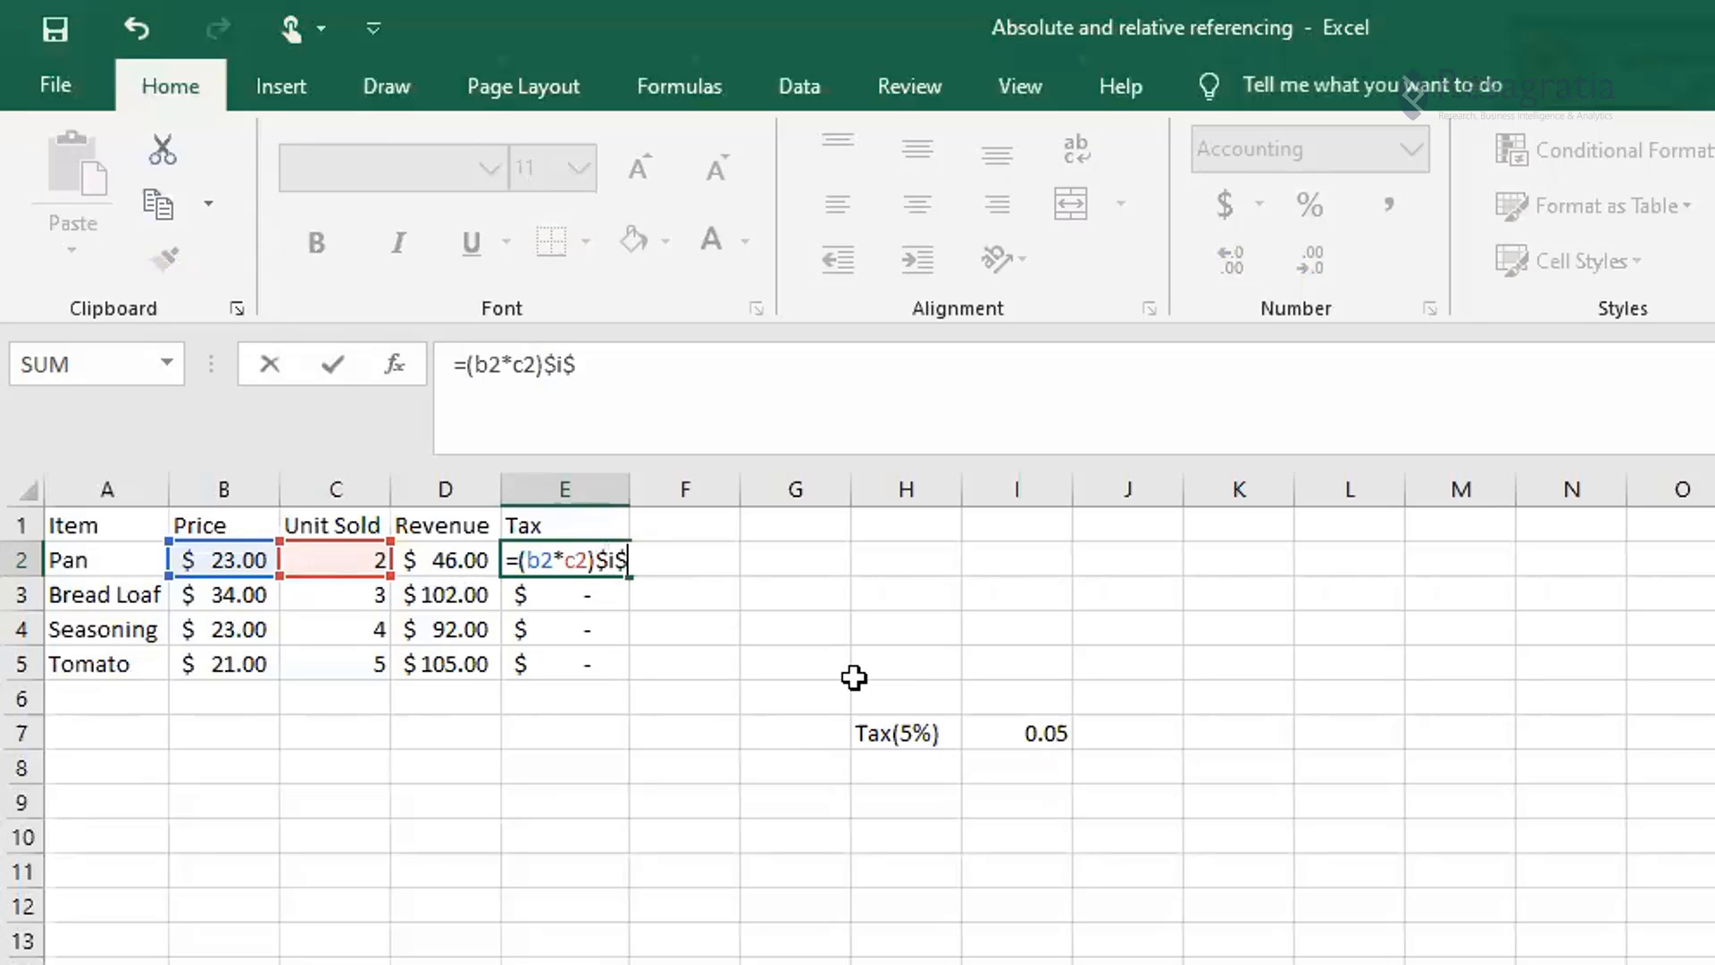
{"action": "type", "text": "7"}
{"action": "key", "text": "Return"}
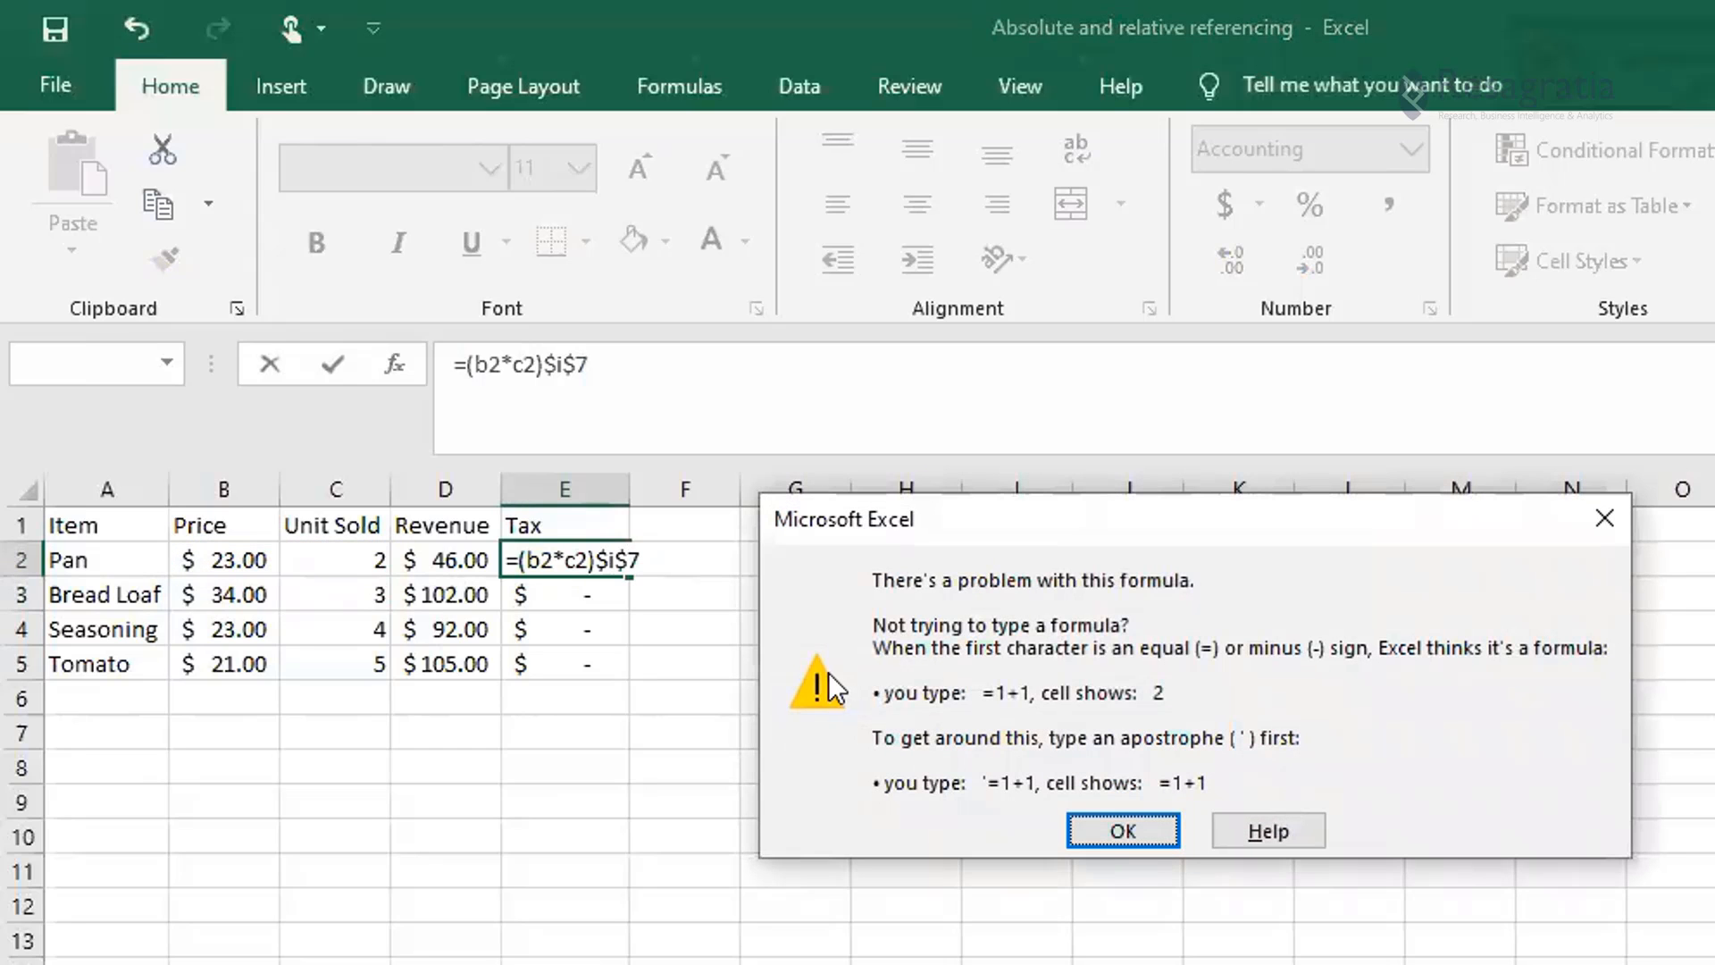
{"action": "left_click", "coordinate": [1097, 820]}
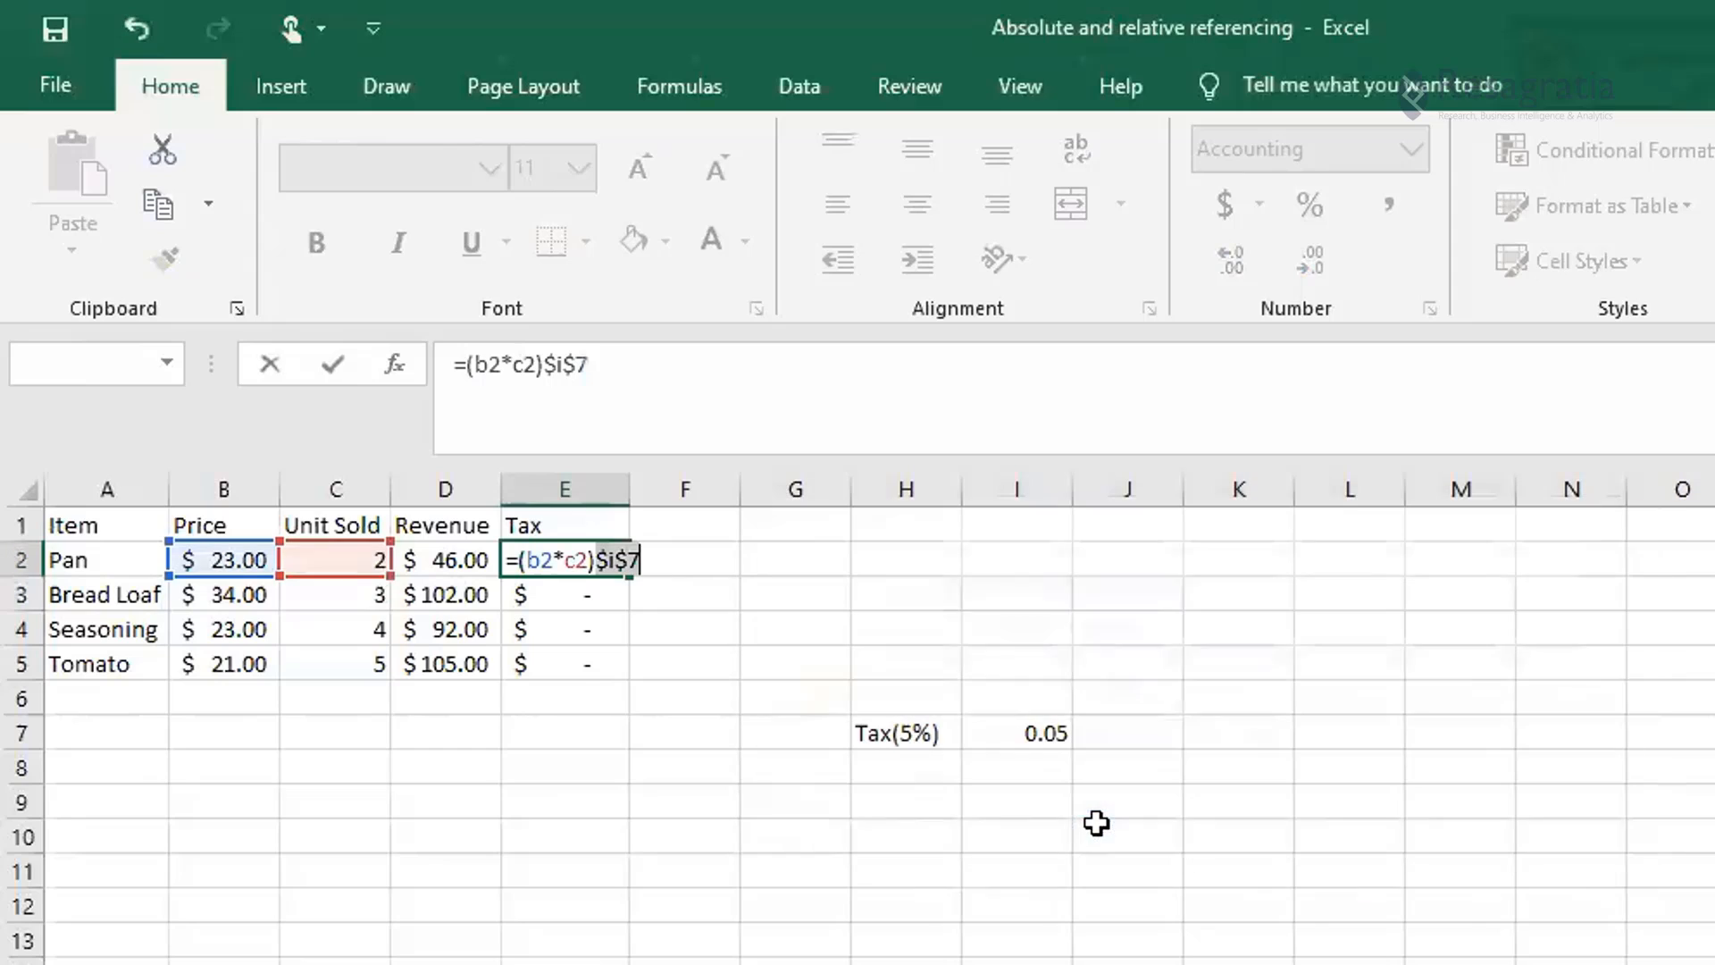
{"action": "key", "text": "BackSpace"}
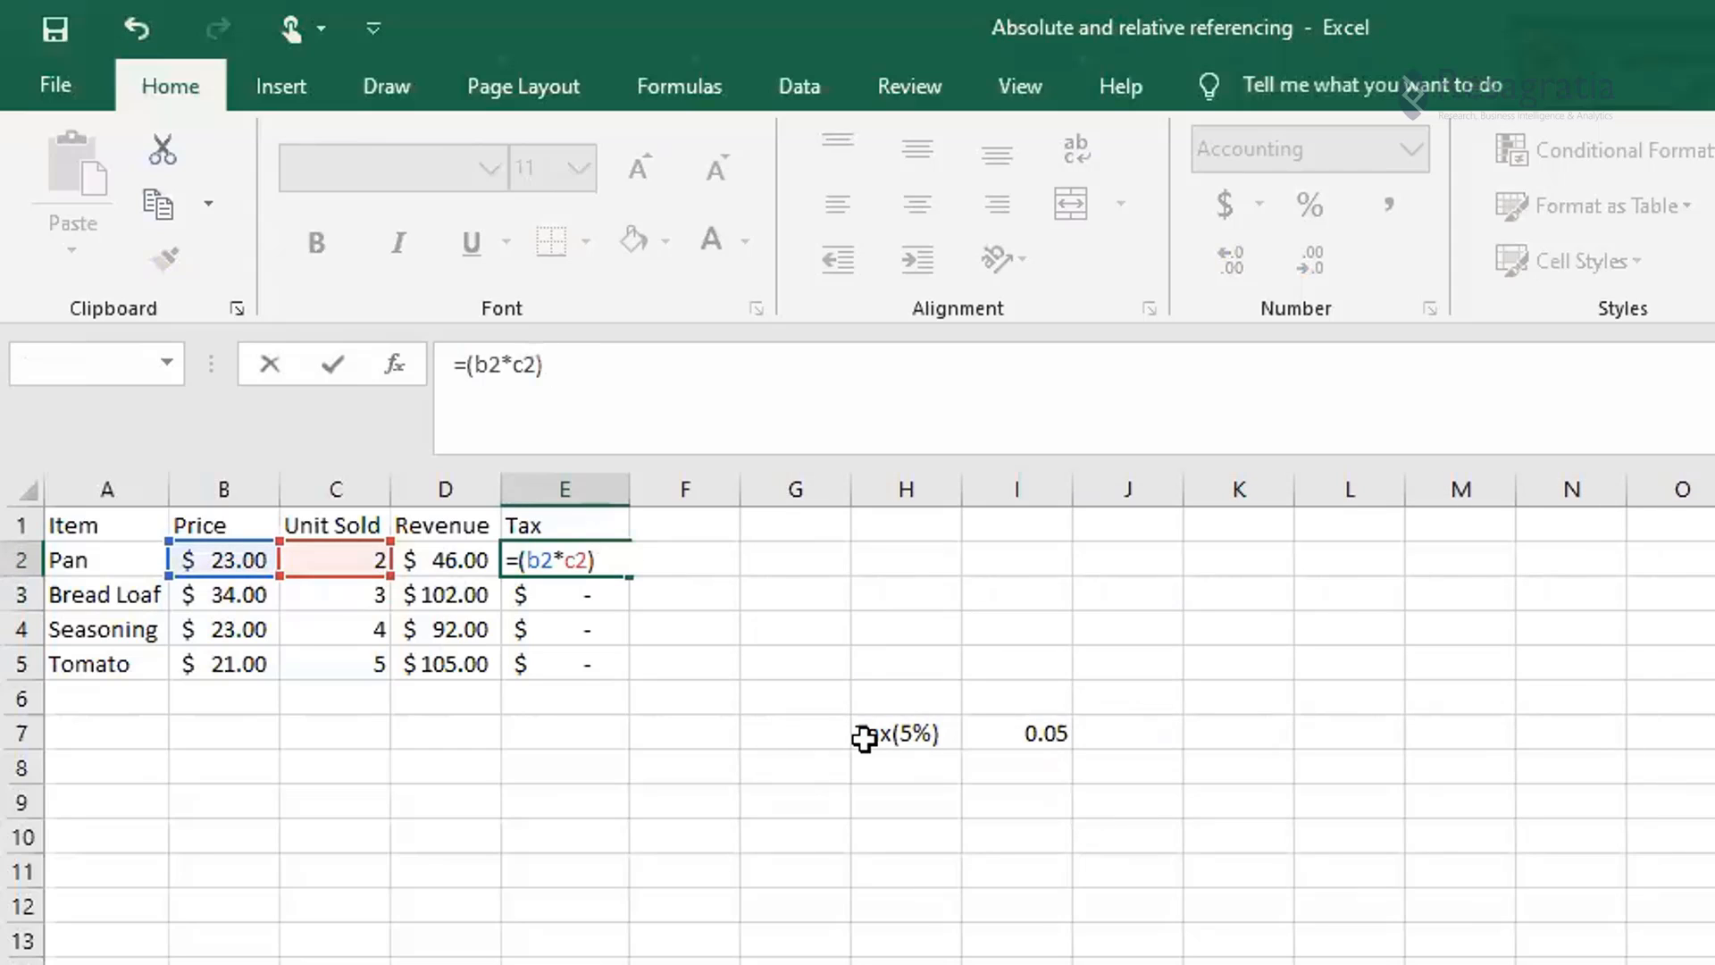
{"action": "type", "text": "*$i*"}
{"action": "key", "text": "BackSpace"}
{"action": "type", "text": "$7"}
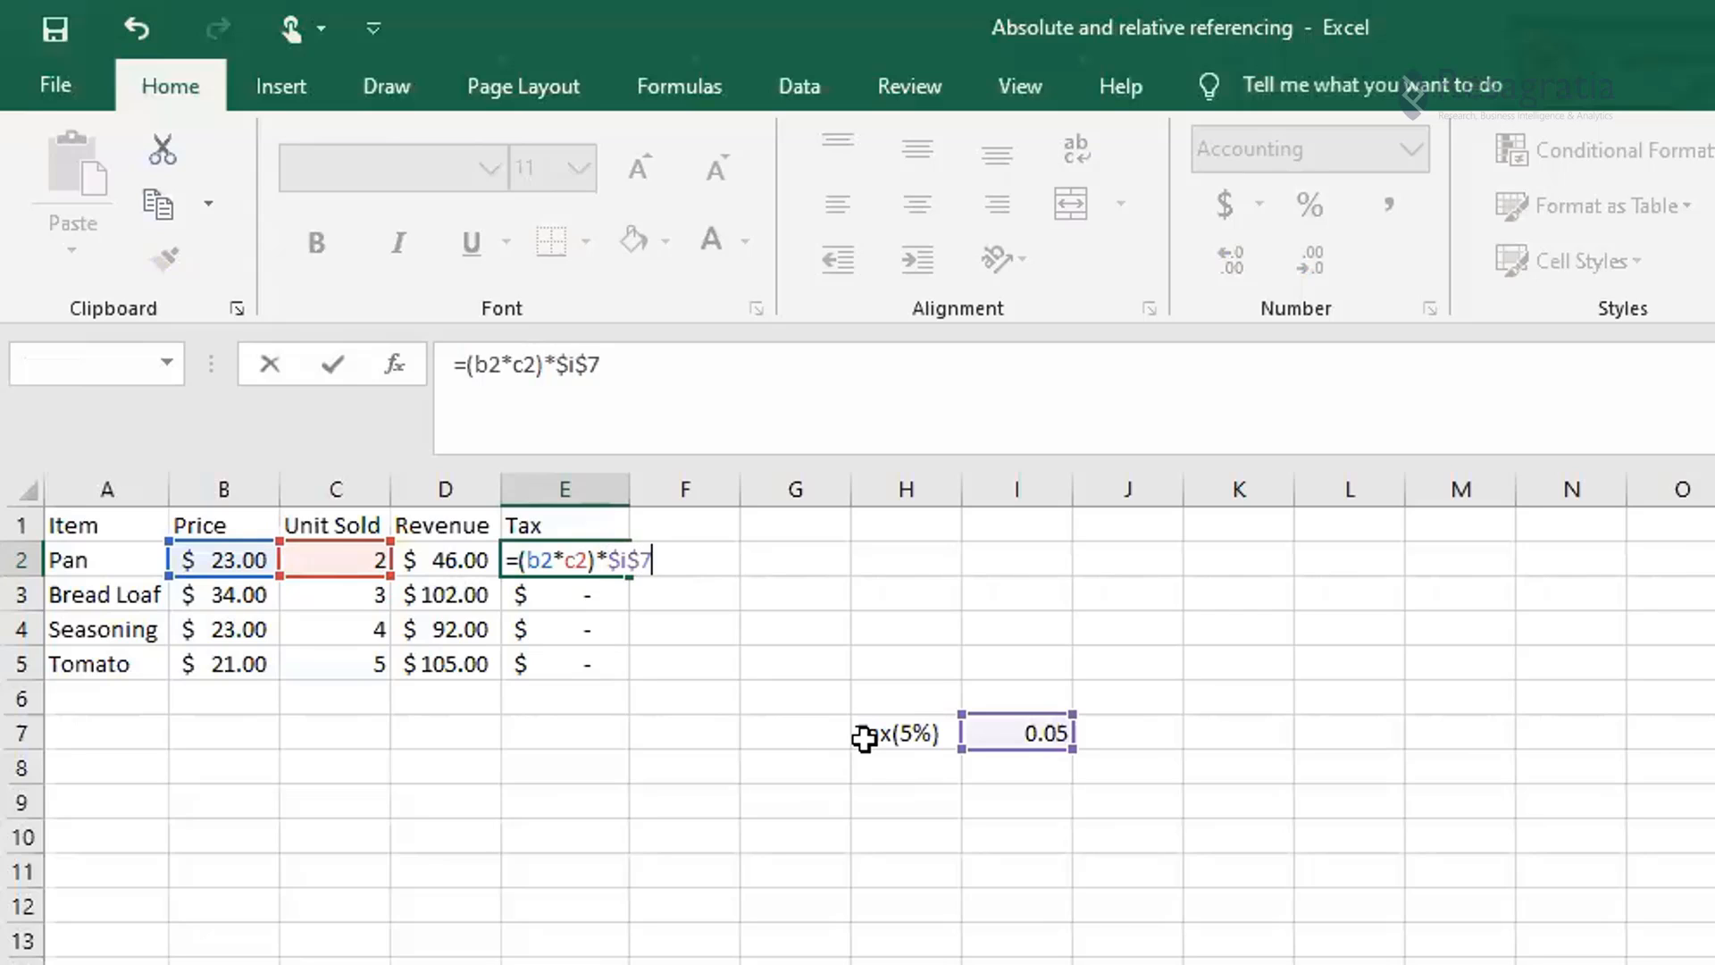
{"action": "key", "text": "Return"}
{"action": "key", "text": "Up"}
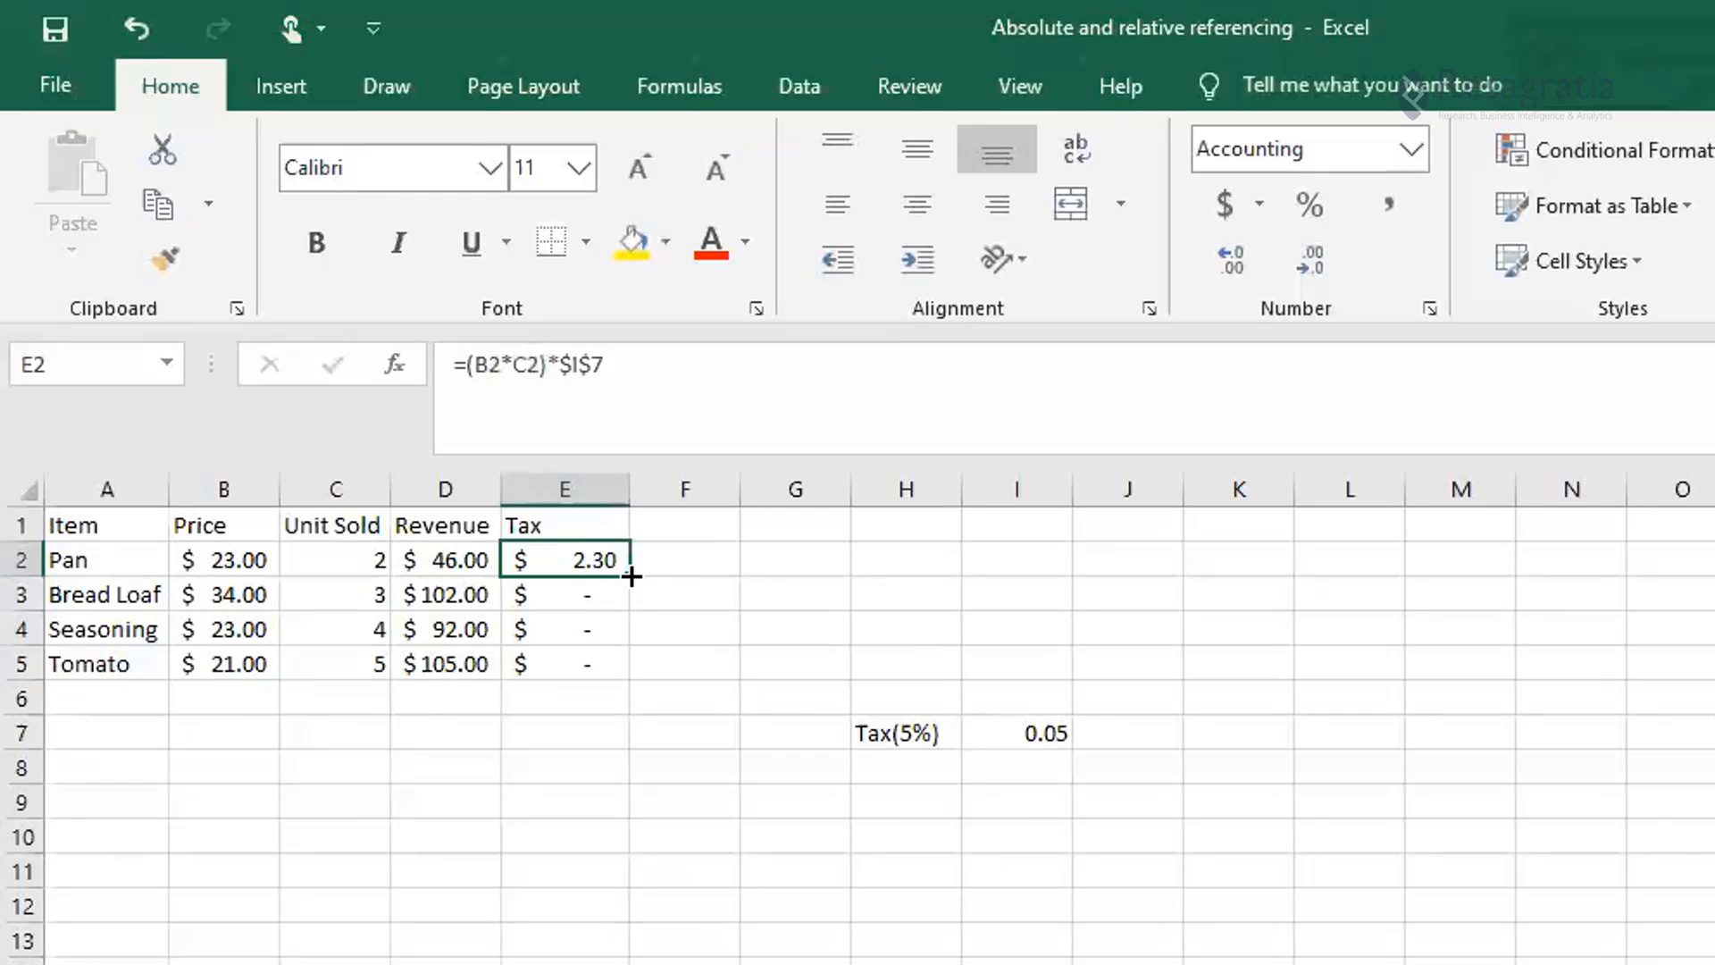
- Fill the tax formula from E2 down through E5 and check the references in the copied formulas
{"action": "left_click_drag", "start_coordinate": [631, 576], "coordinate": [622, 671]}
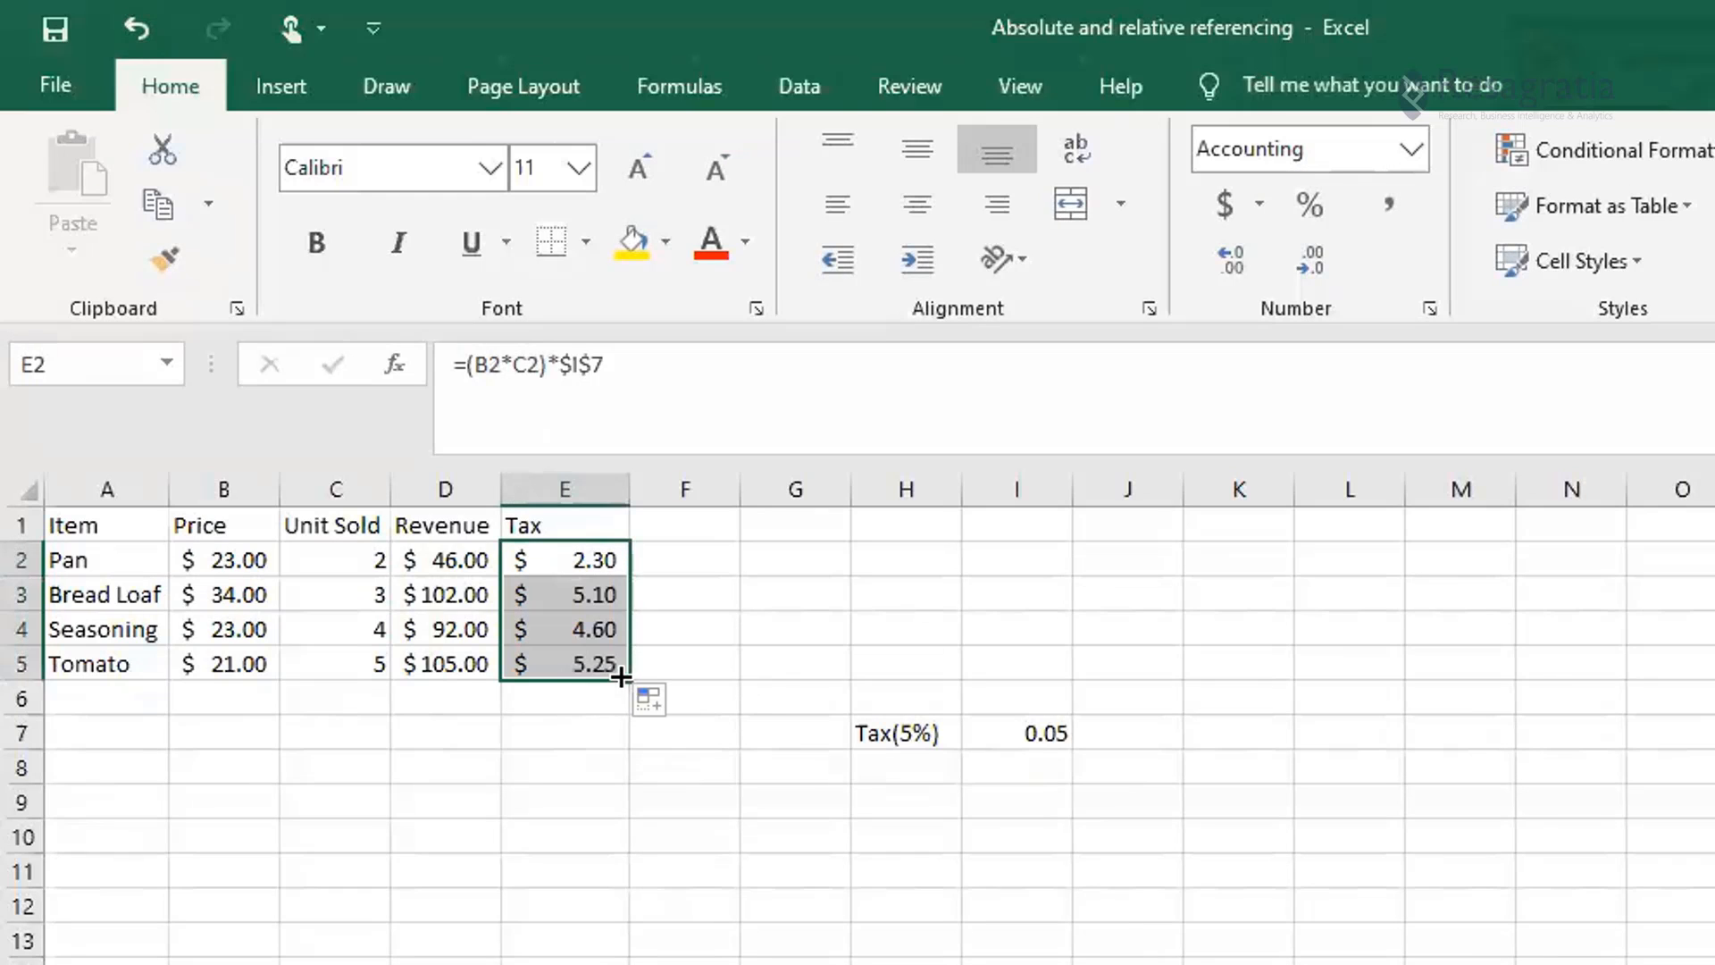
{"action": "left_click", "coordinate": [596, 598]}
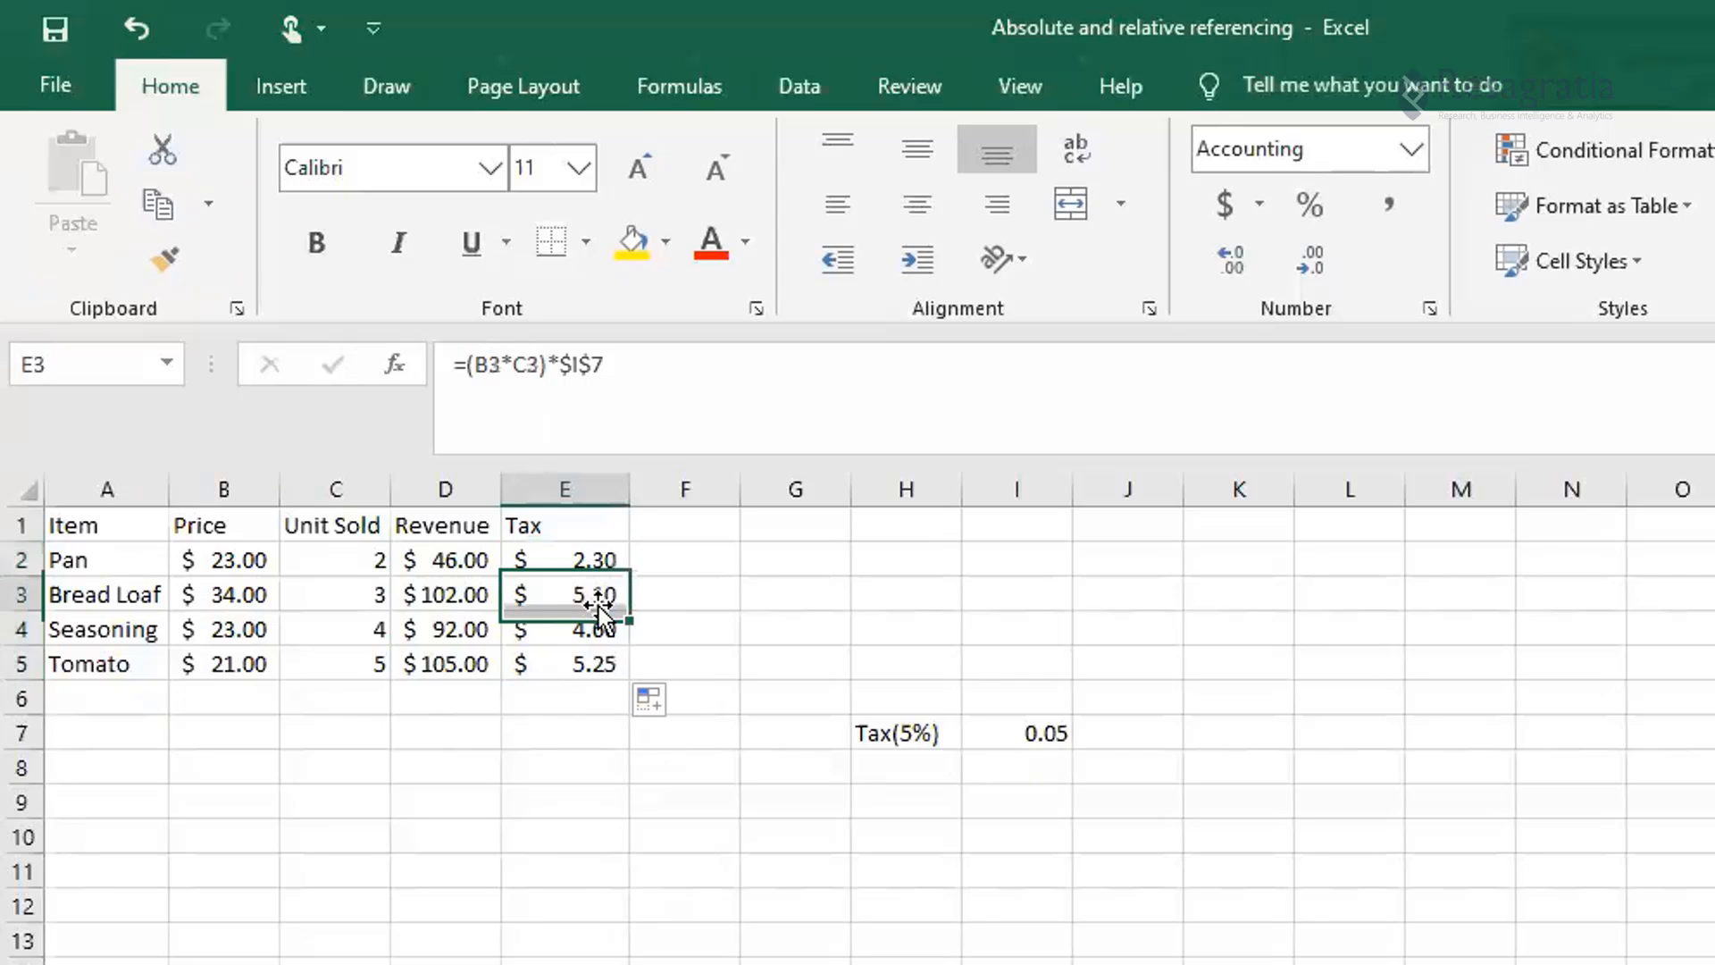
{"action": "left_click", "coordinate": [599, 629]}
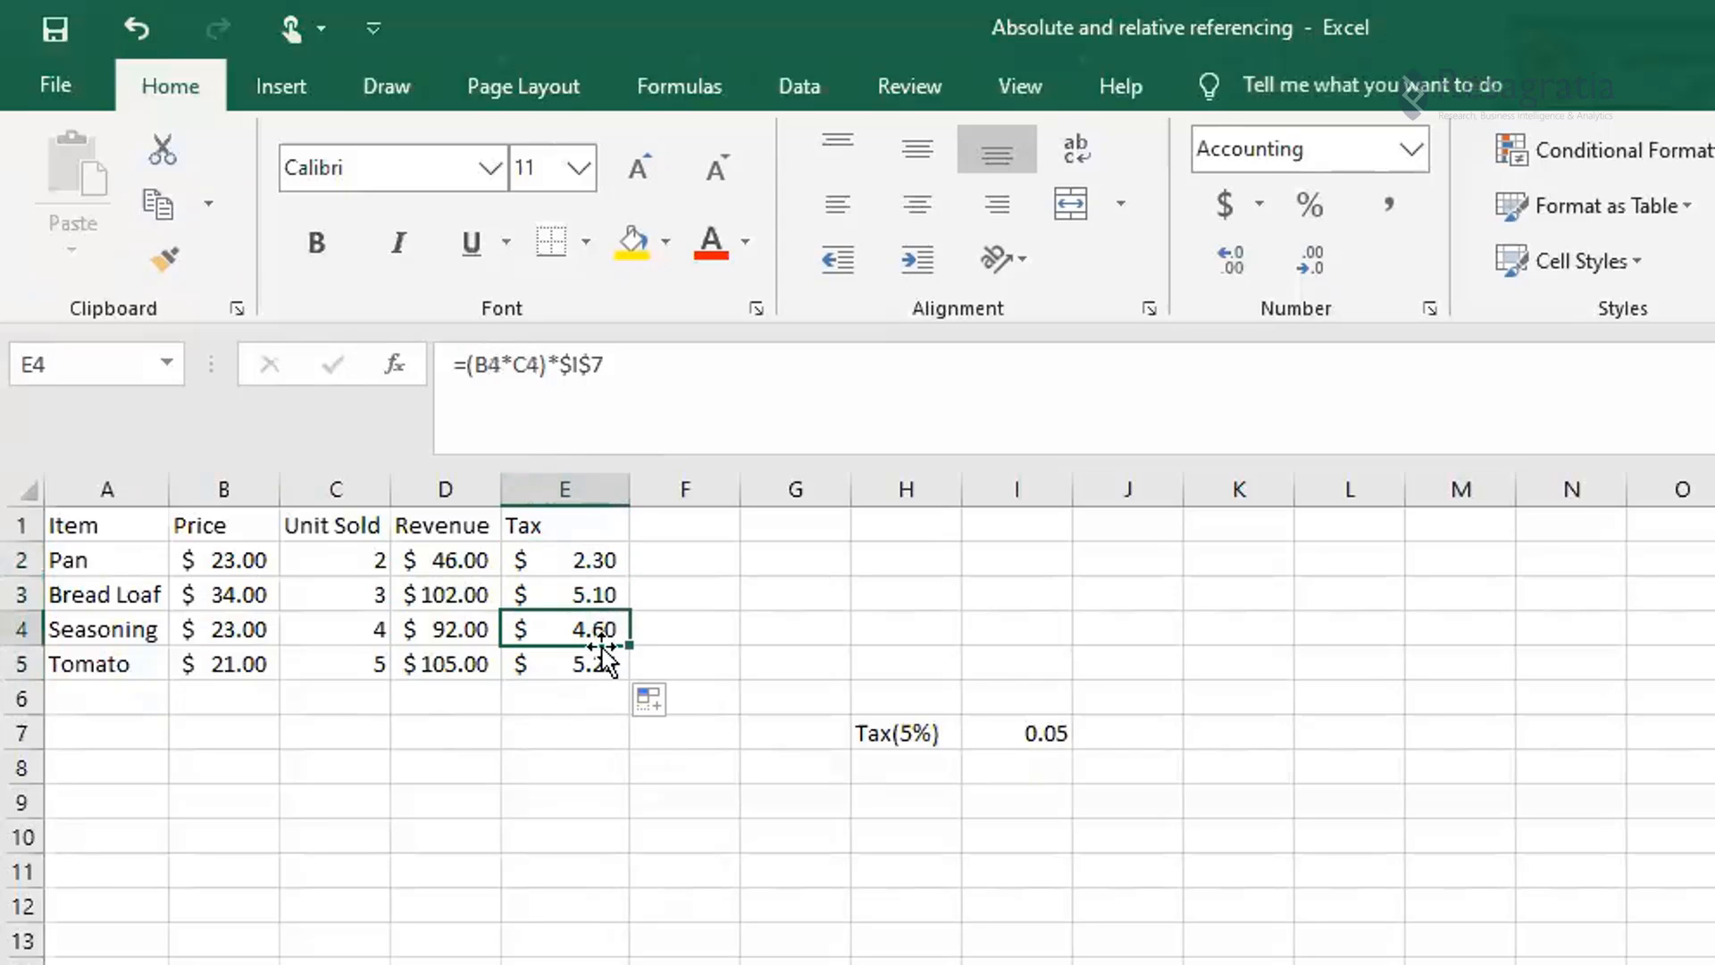
{"action": "left_click", "coordinate": [595, 670]}
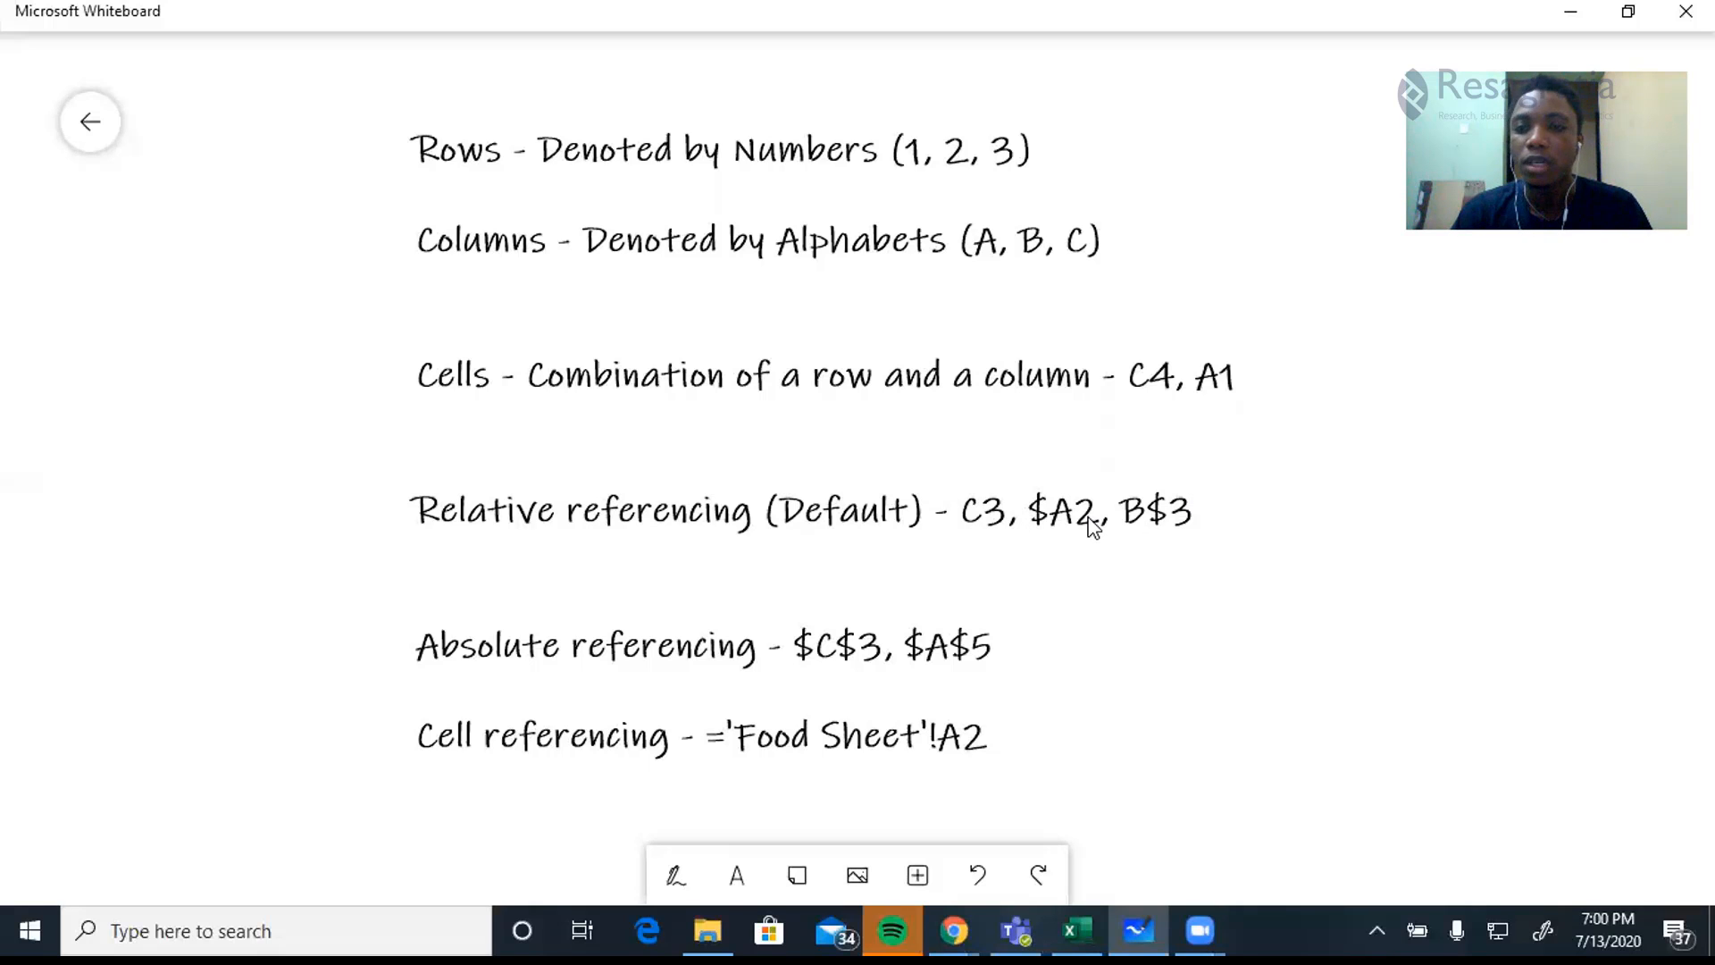
- Switch back to Excel and total the Tax column in cell E6 of the Food Sheet with =SUM(E2:E5)
{"action": "key", "text": "alt+Tab"}
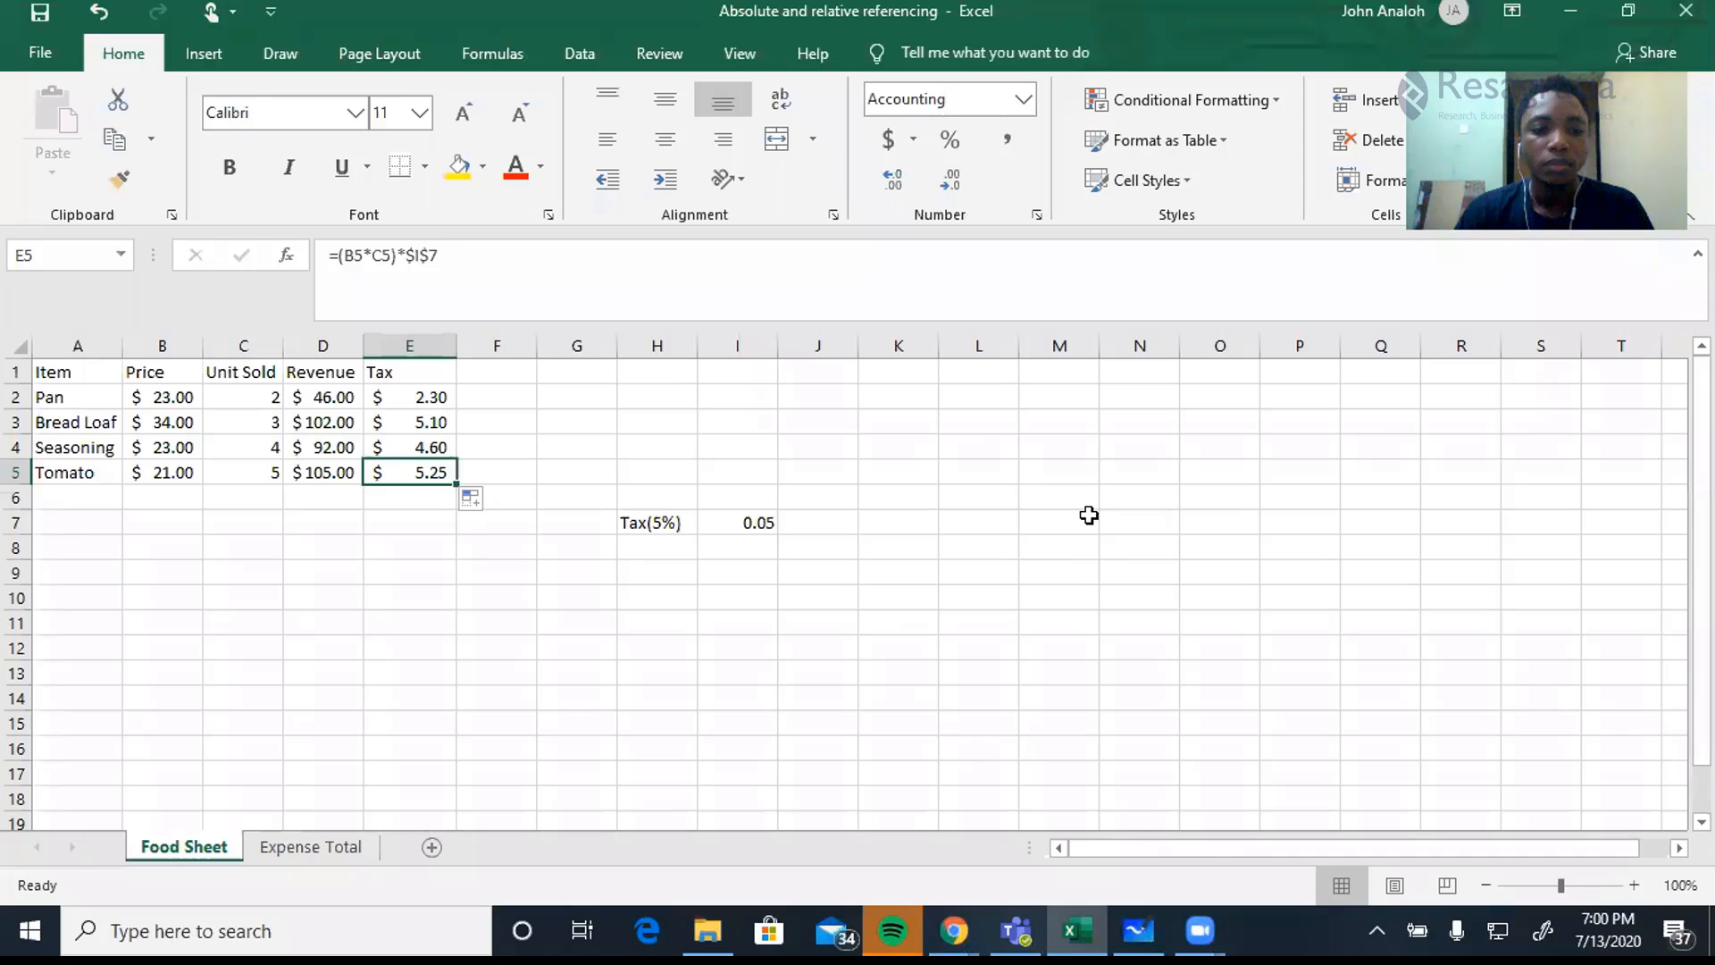
{"action": "key", "text": "ctrl+Page_Down"}
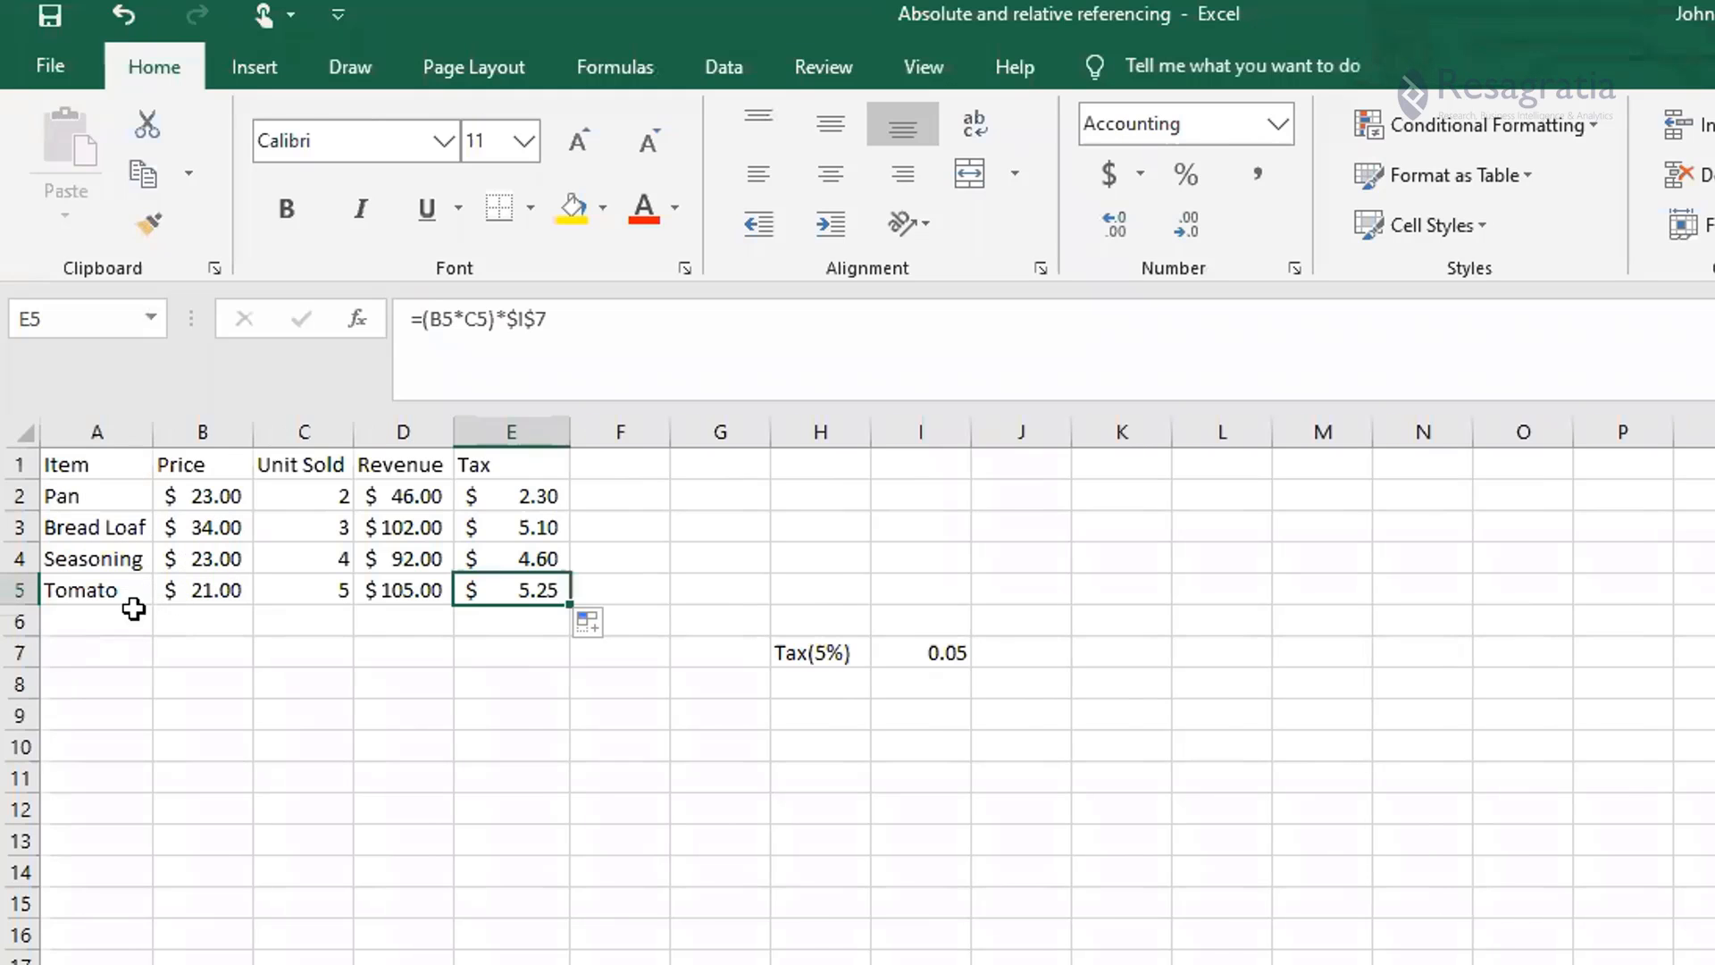
{"action": "left_click", "coordinate": [494, 621]}
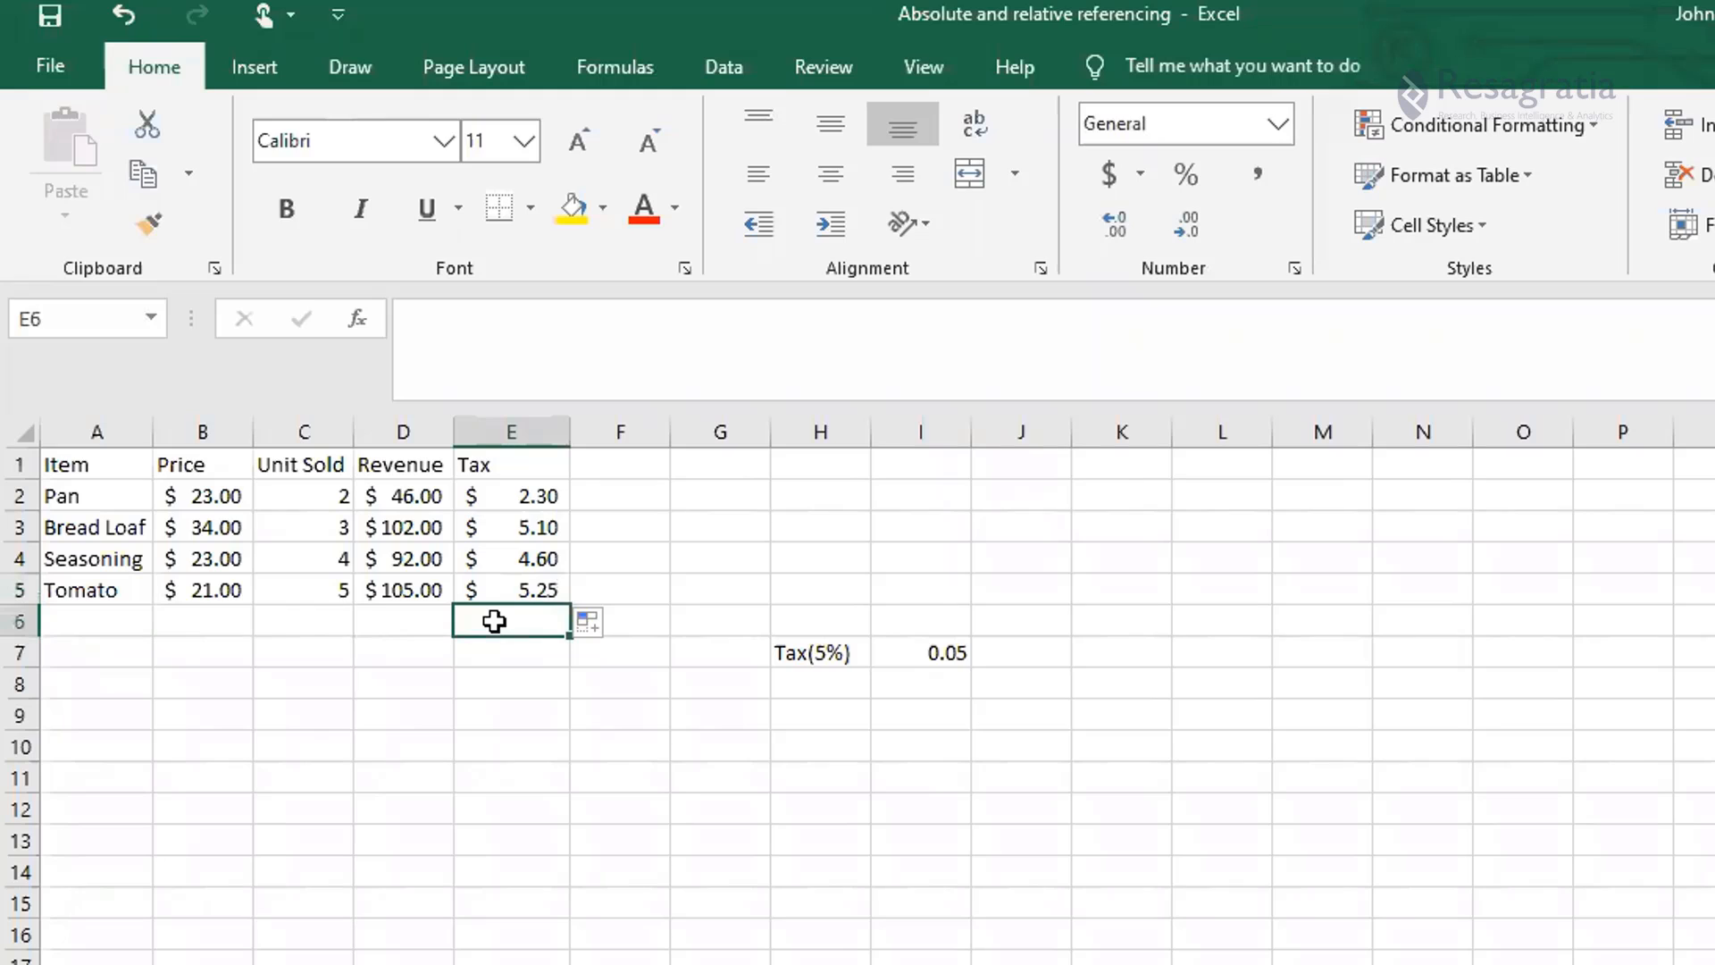
{"action": "type", "text": "=sum"}
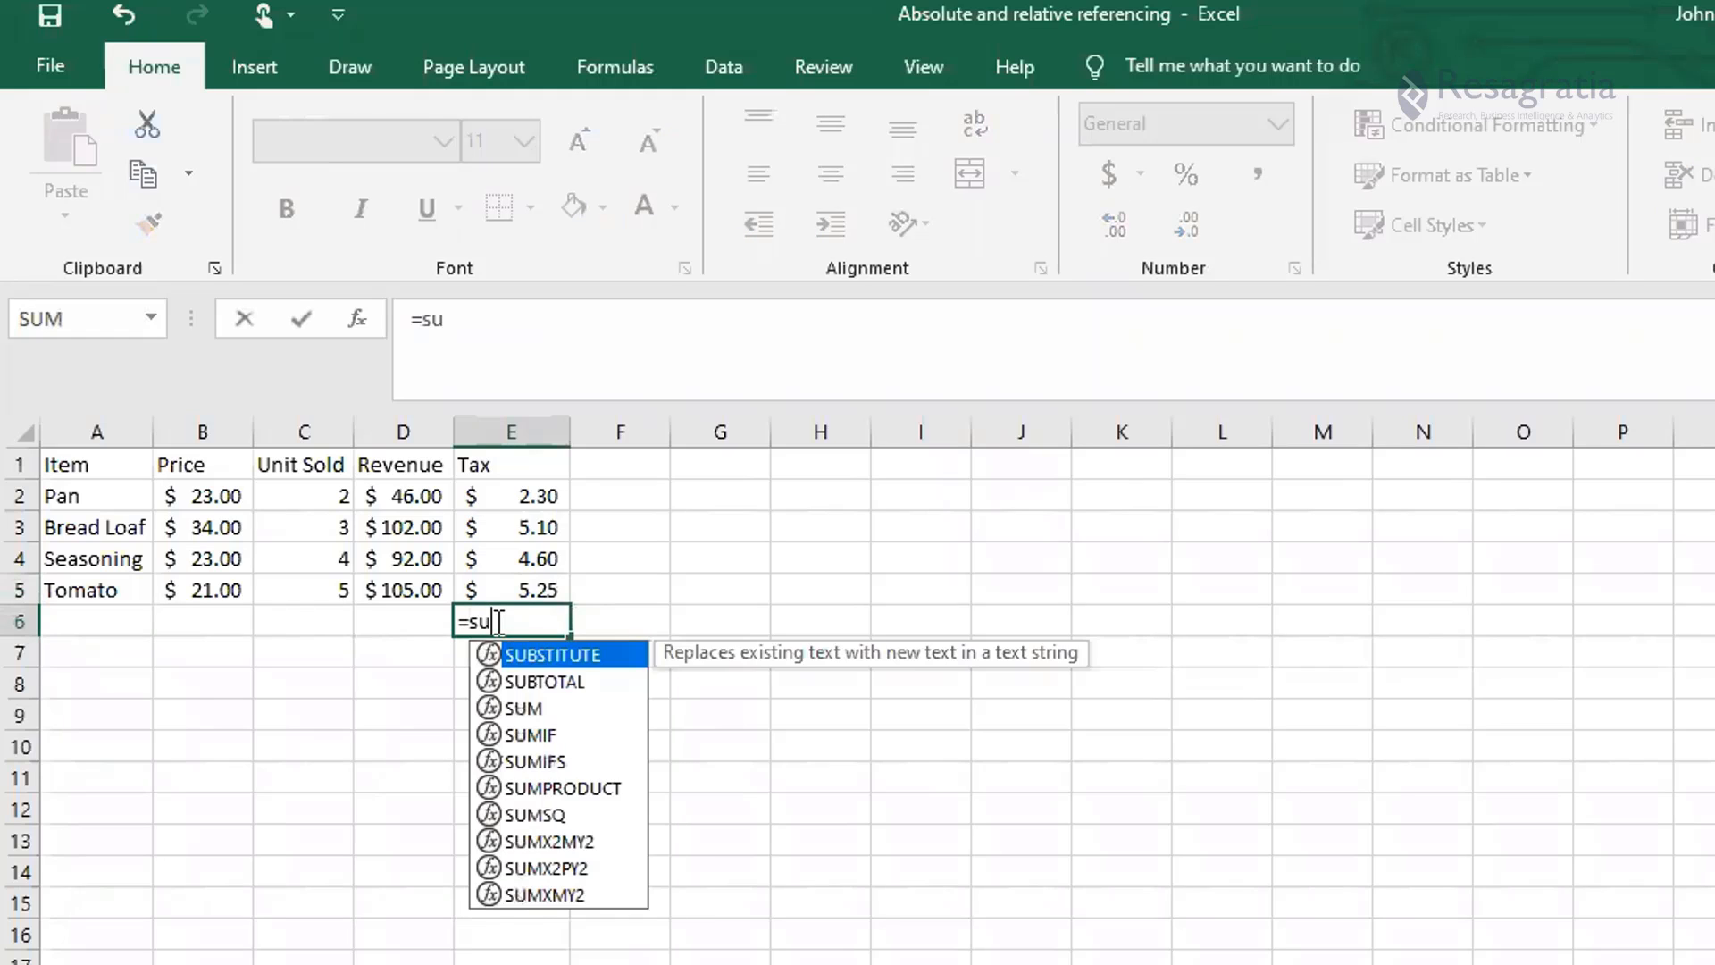
{"action": "key", "text": "Tab"}
{"action": "key", "text": "Up"}
{"action": "key", "text": "Up"}
{"action": "key", "text": "Up"}
{"action": "key", "text": "Up"}
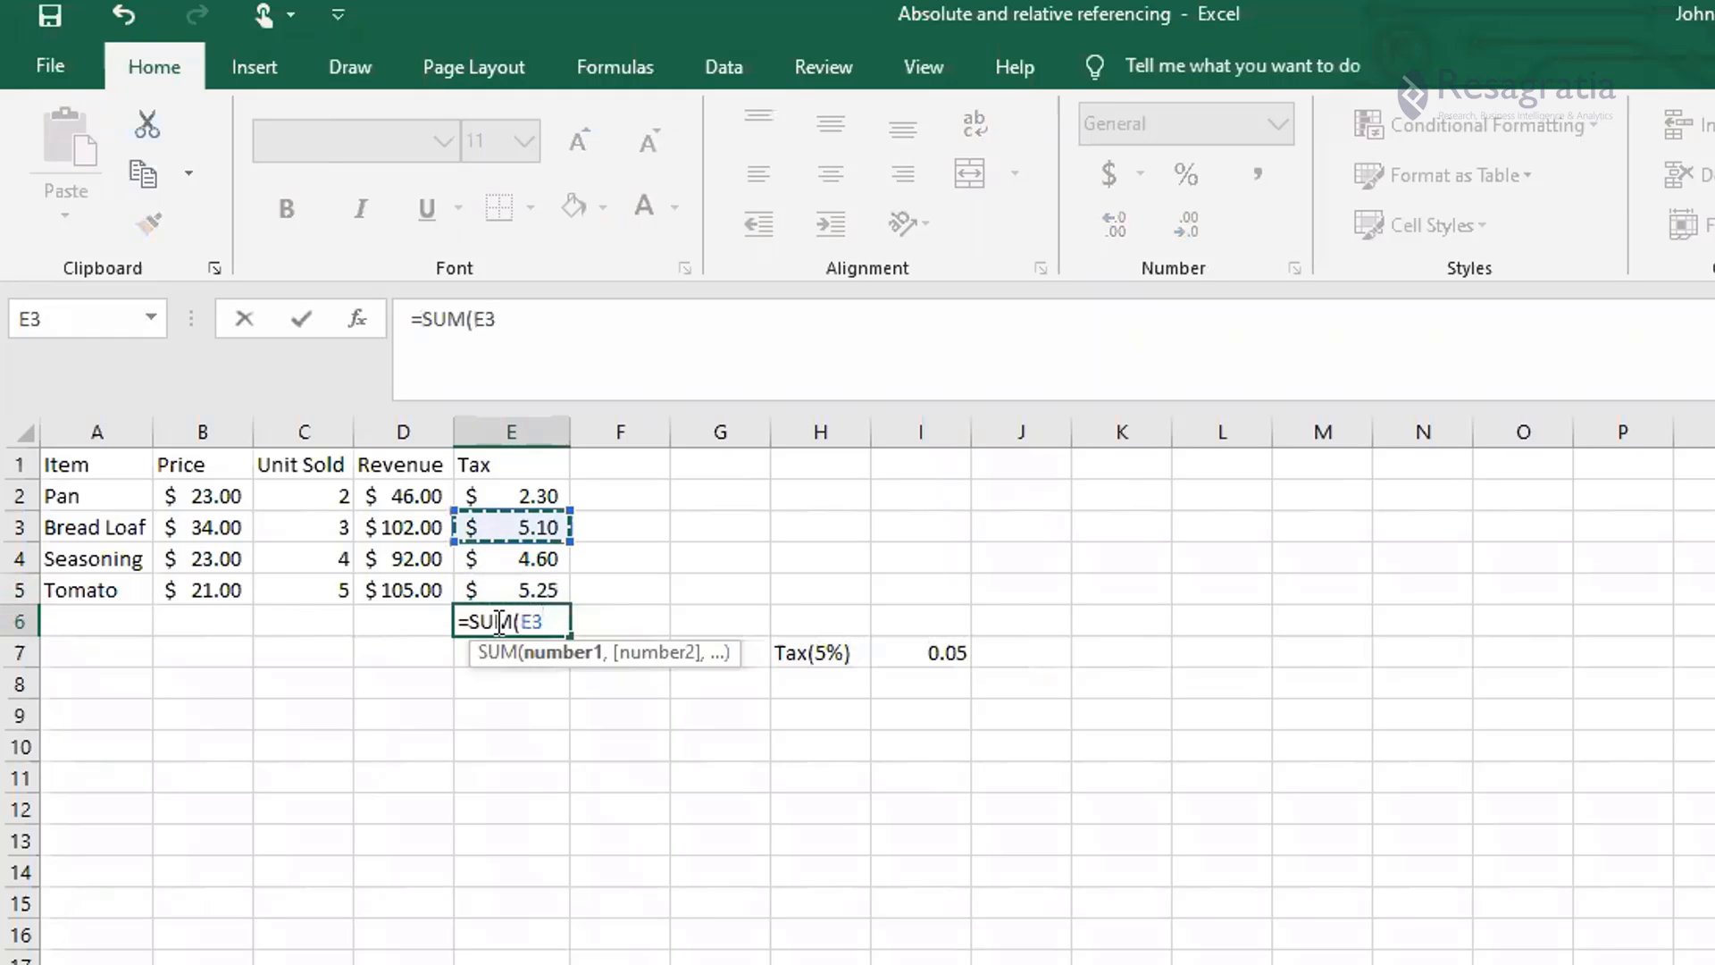
{"action": "key", "text": "shift+Down"}
{"action": "key", "text": "shift+Down"}
{"action": "key", "text": "shift+Down"}
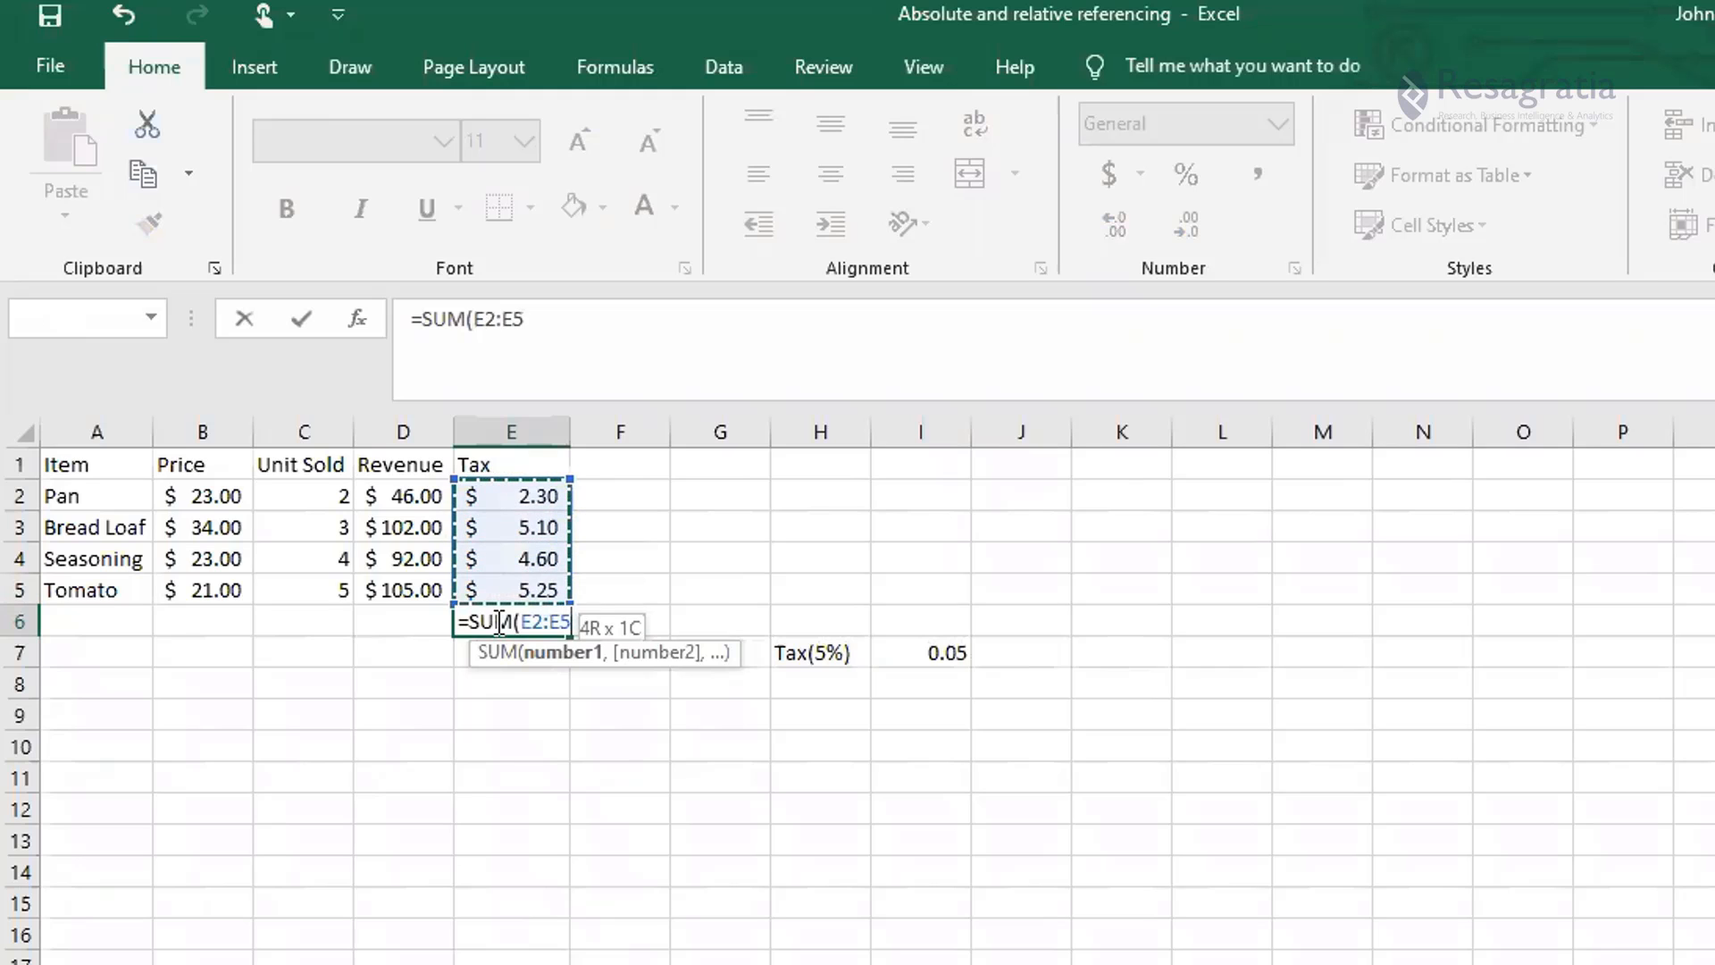
{"action": "key", "text": "Return"}
{"action": "left_click", "coordinate": [496, 621]}
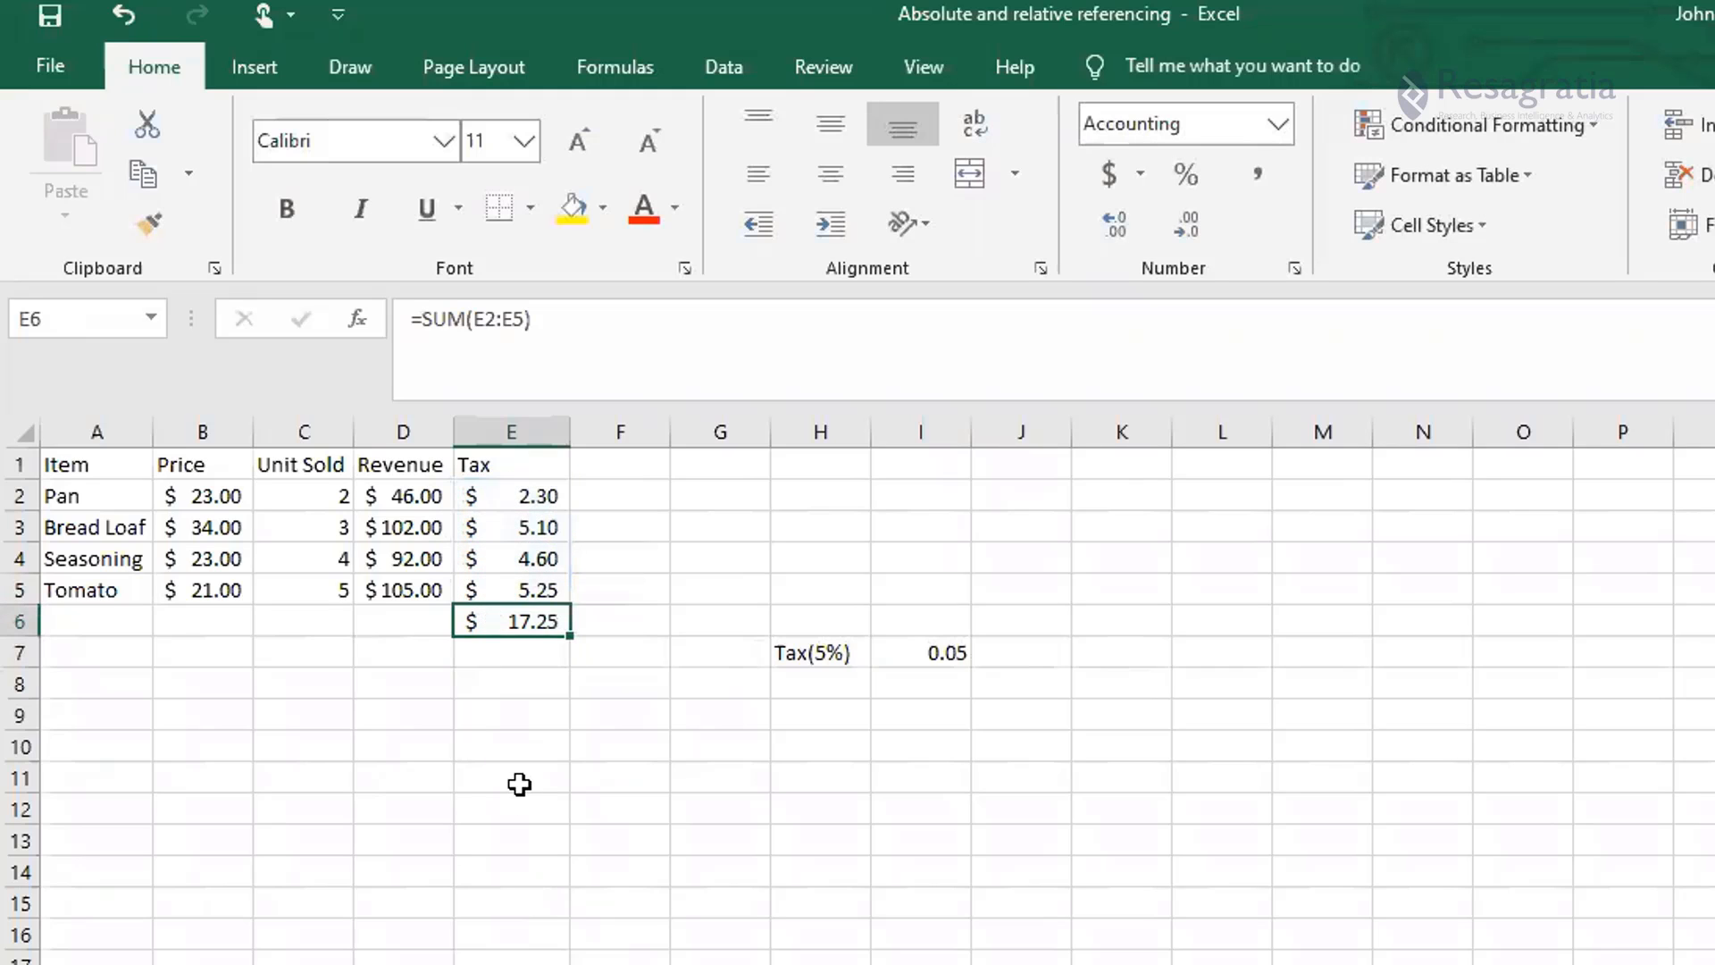
- Enter =sum in cell B6 of the Expense Total sheet, below the Internet amount
{"action": "key", "text": "ctrl+Page_Down"}
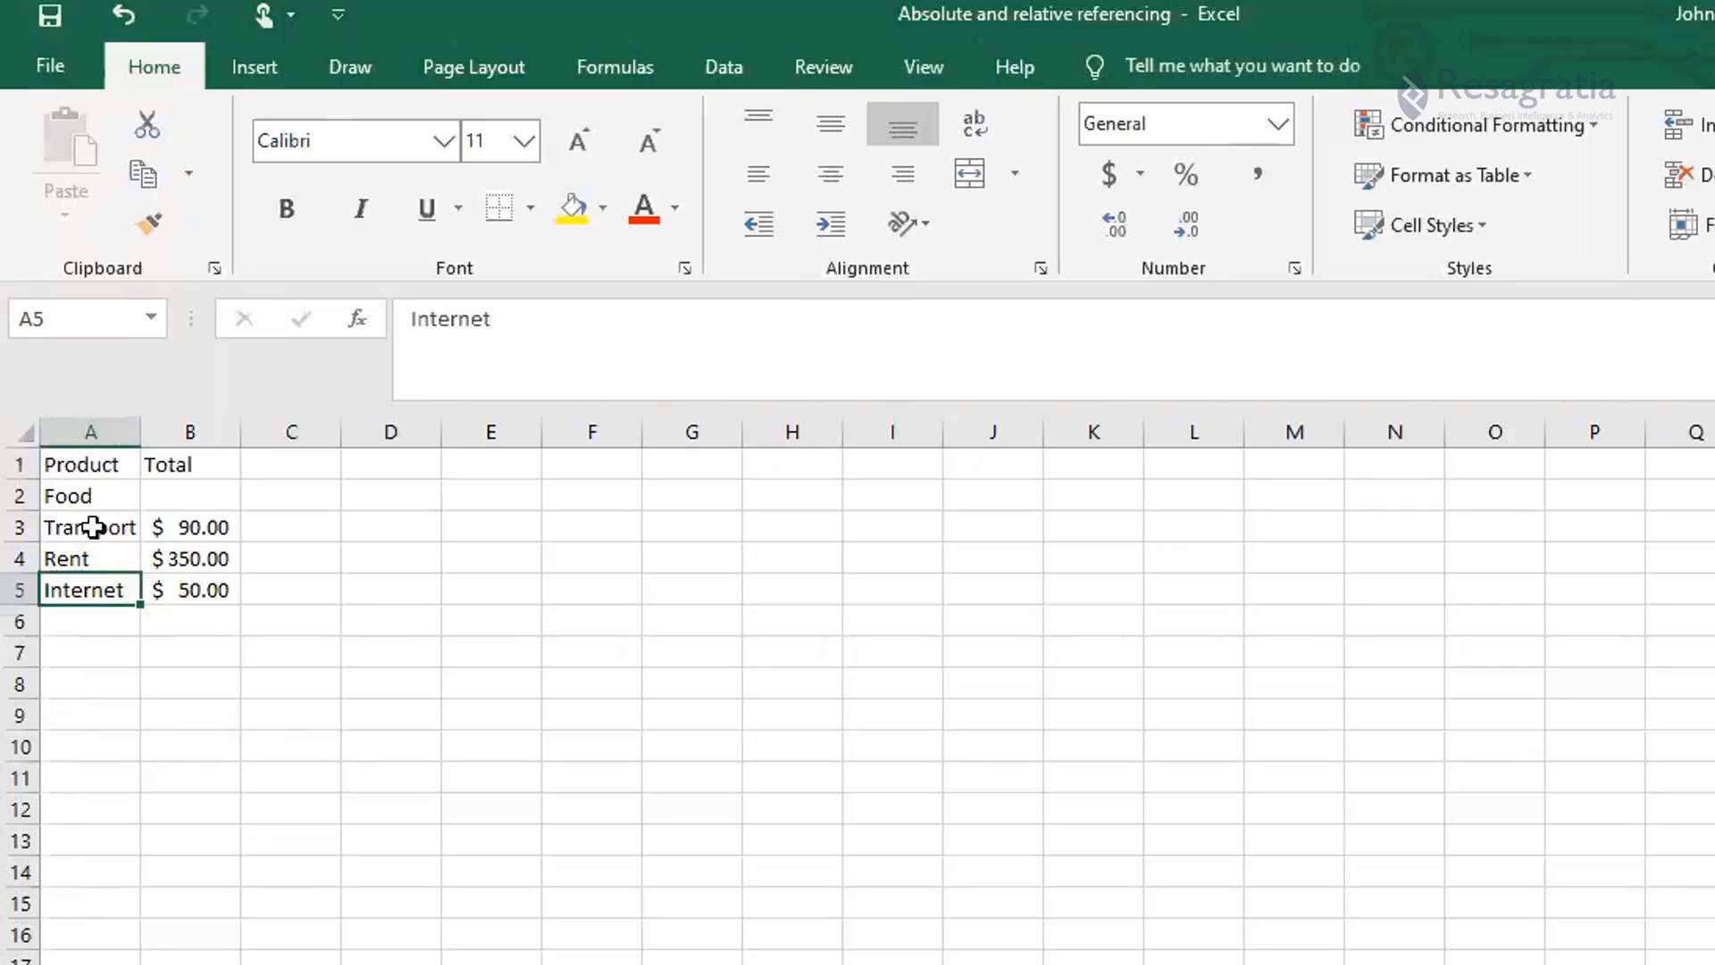
{"action": "left_click", "coordinate": [183, 627]}
{"action": "type", "text": "="}
{"action": "type", "text": "sum"}
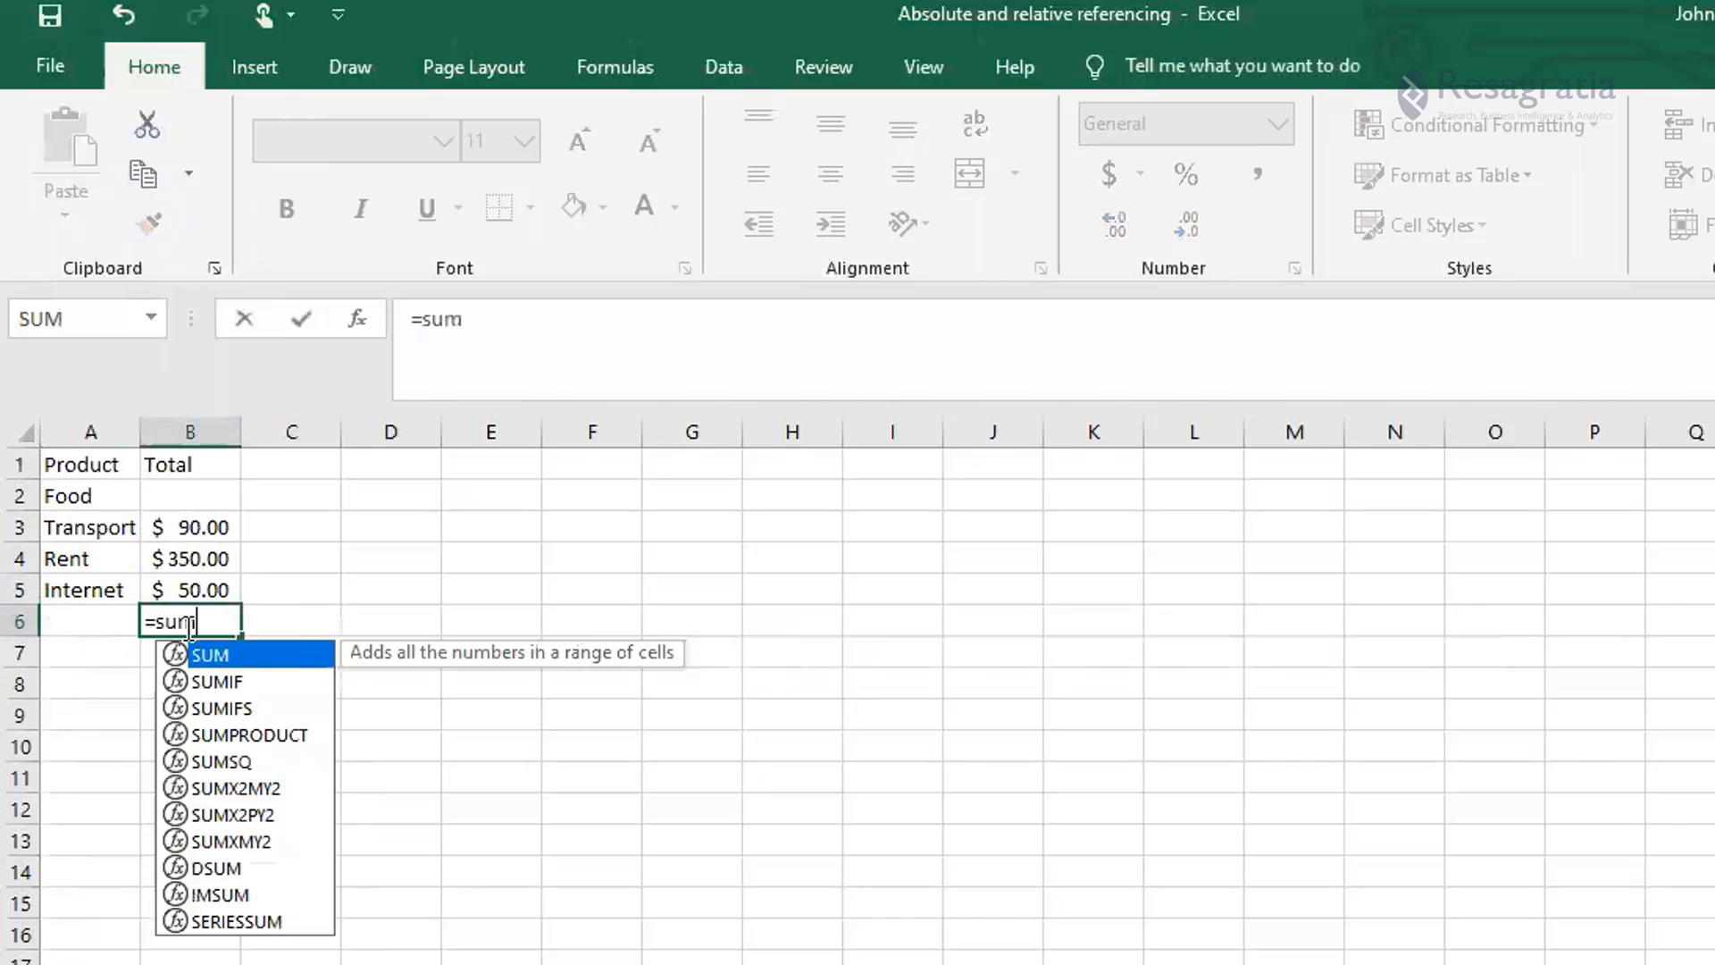
{"action": "key", "text": "Return"}
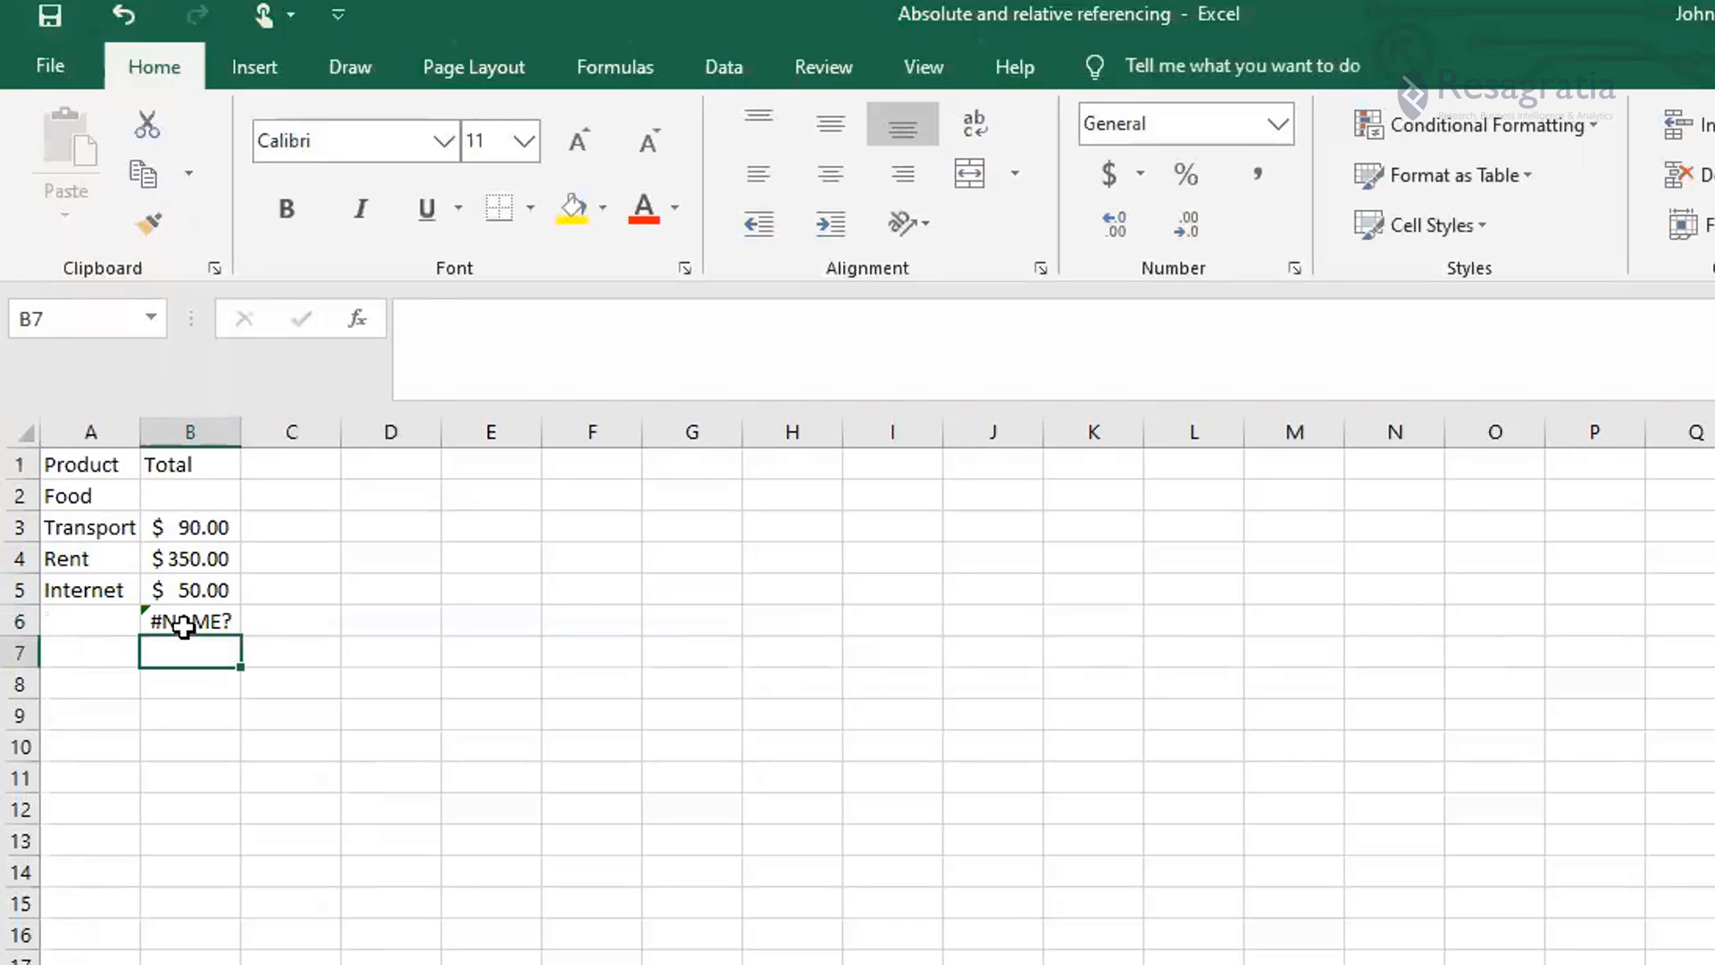
- Correct the formula in cell B6 to =SUM(B2:B5) so it totals the Food, Transport, Rent and Internet amounts
{"action": "left_click", "coordinate": [184, 627]}
{"action": "double_click", "coordinate": [184, 628]}
{"action": "key", "text": "BackSpace"}
{"action": "key", "text": "BackSpace"}
{"action": "type", "text": "u"}
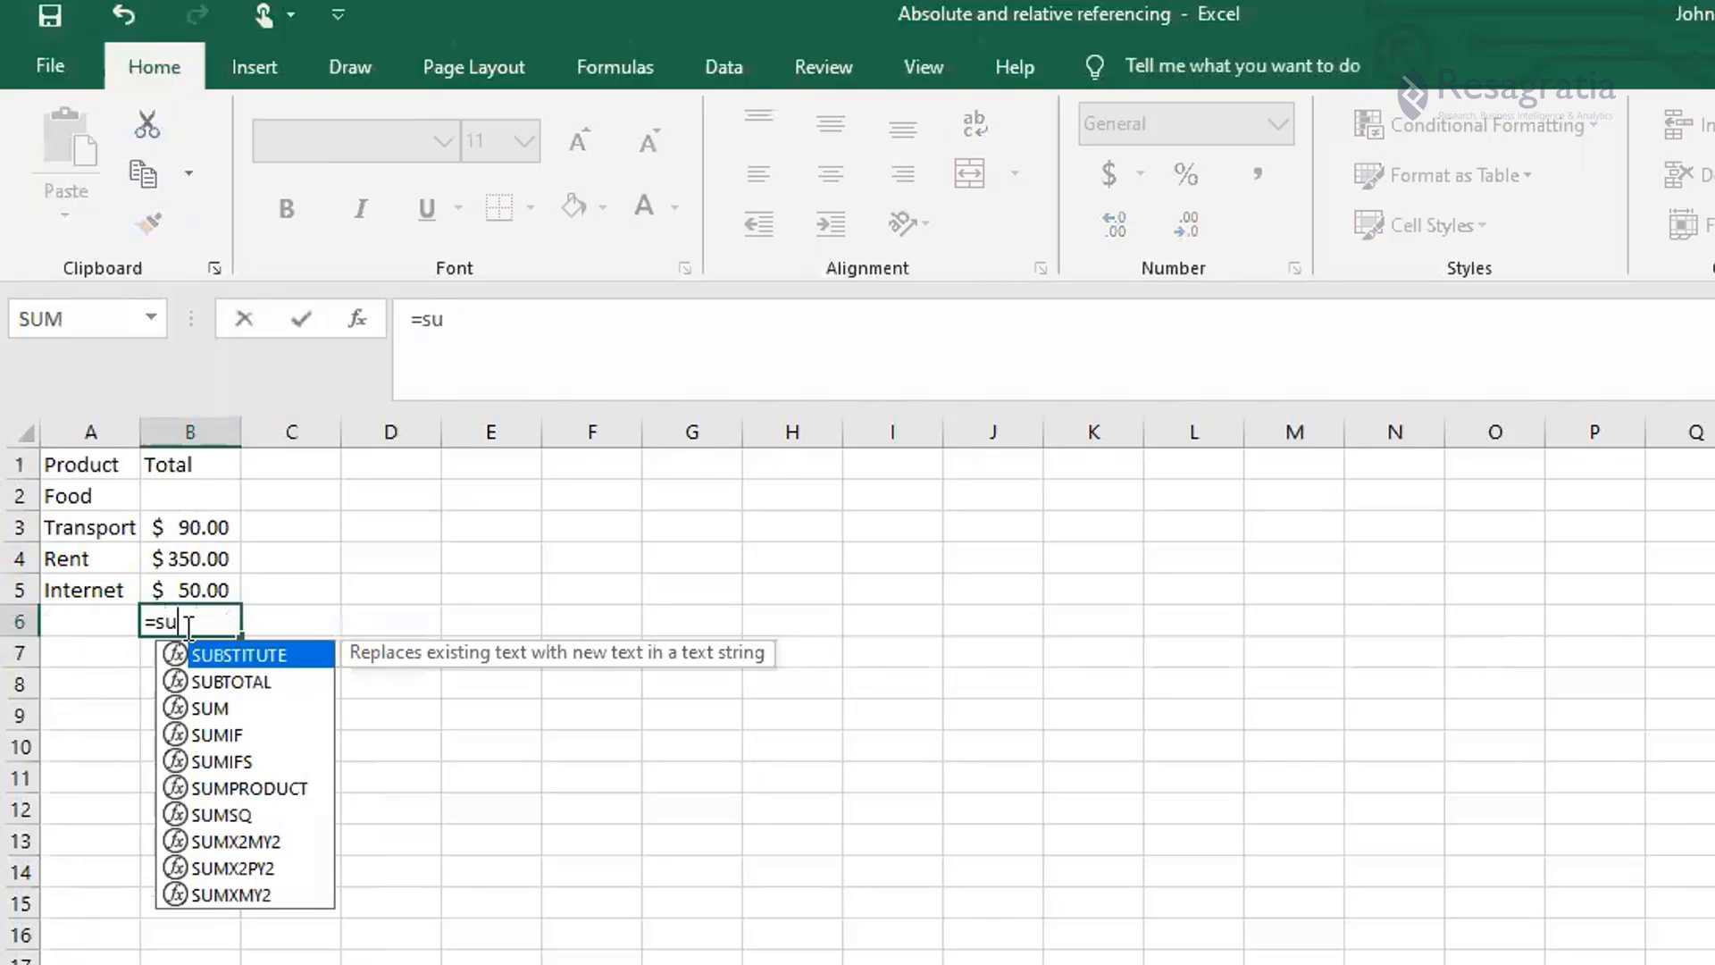
{"action": "type", "text": "m"}
{"action": "key", "text": "Tab"}
{"action": "key", "text": "Up"}
{"action": "key", "text": "Up"}
{"action": "key", "text": "Up"}
{"action": "key", "text": "Up"}
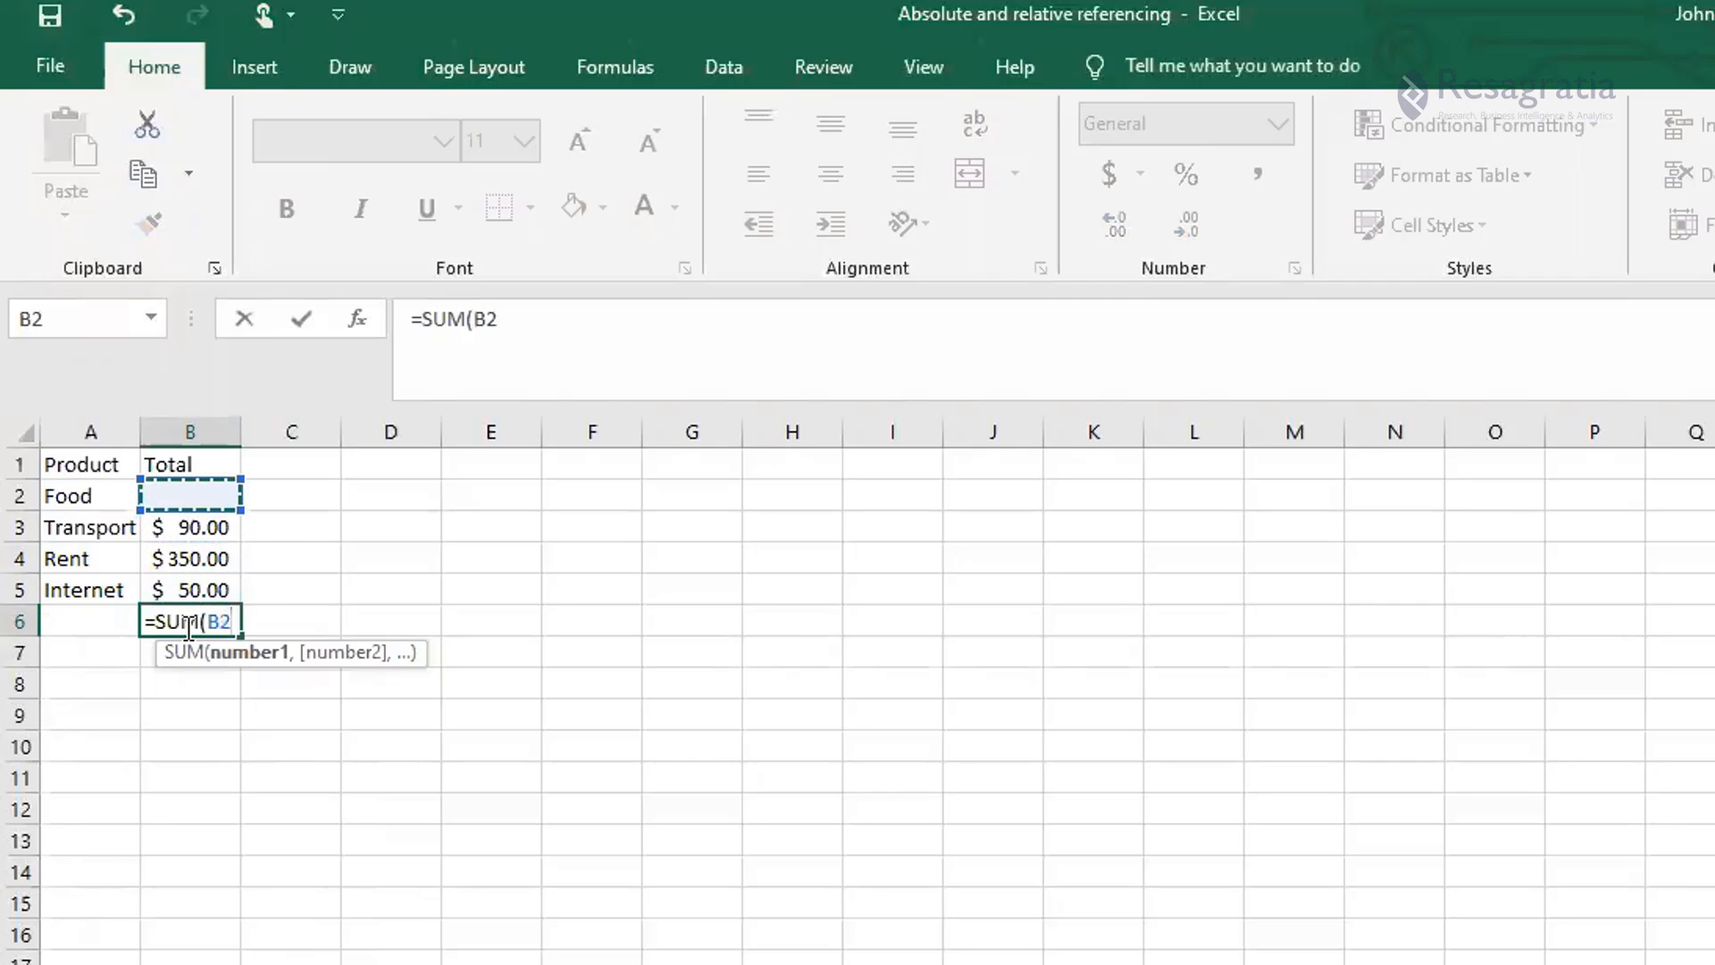
{"action": "key", "text": "shift+Down"}
{"action": "key", "text": "shift+Down"}
{"action": "key", "text": "shift+Down"}
{"action": "key", "text": "Return"}
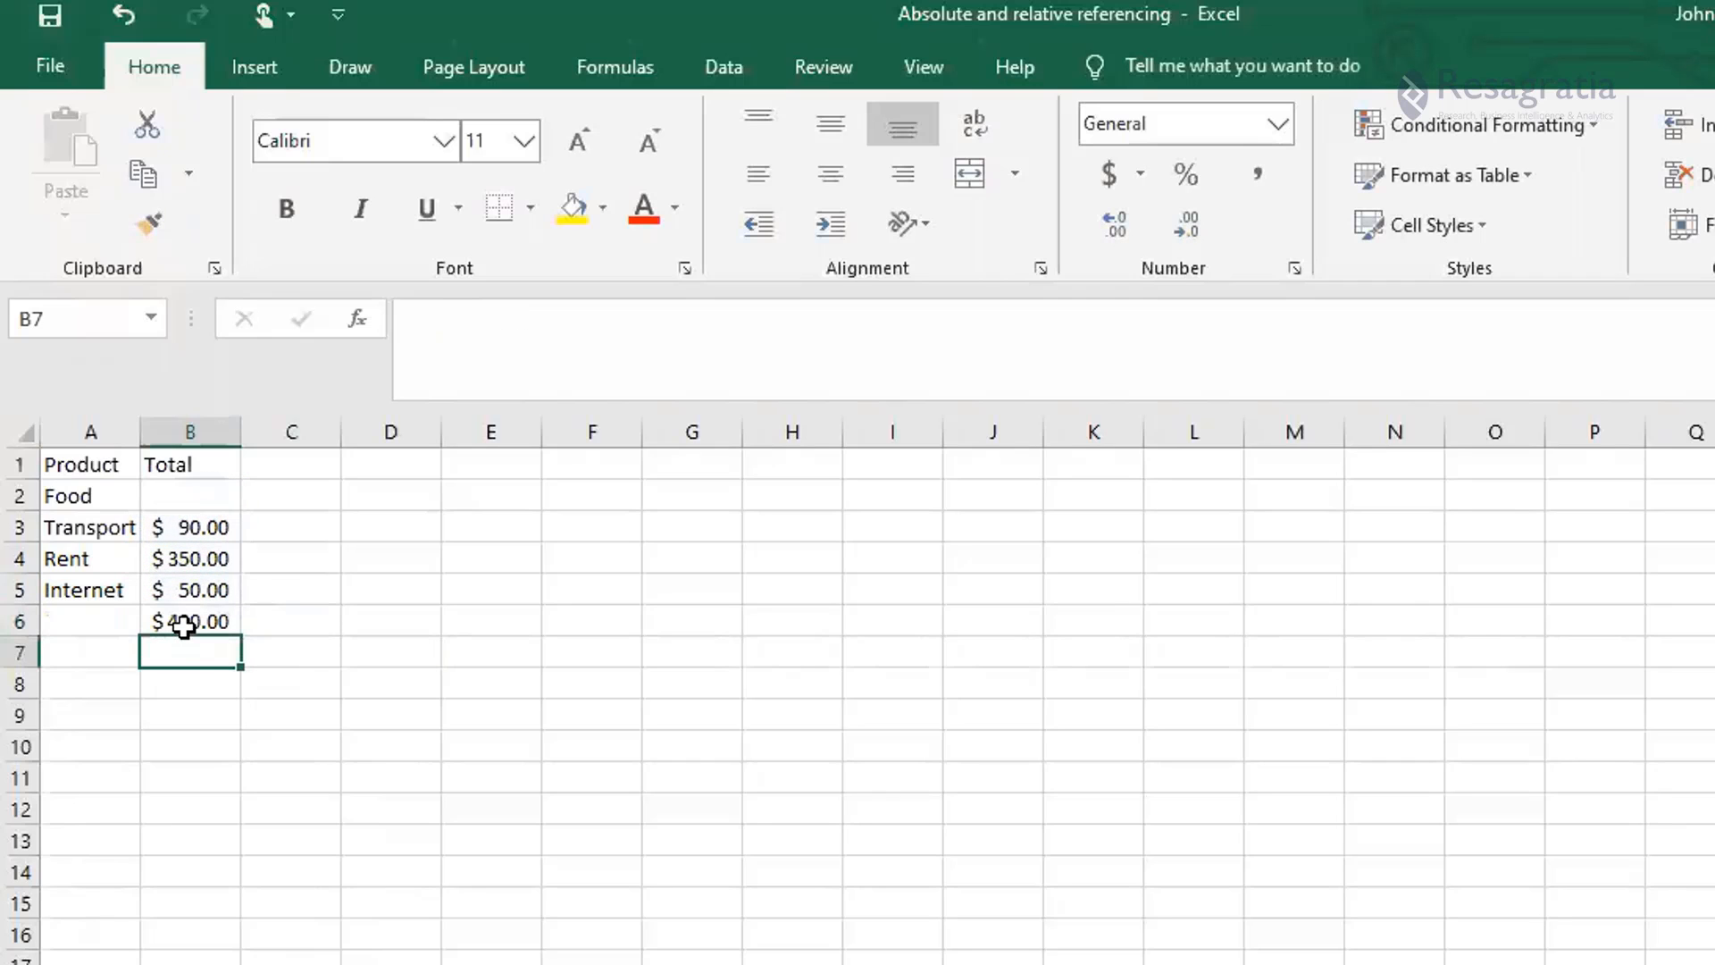
{"action": "left_click", "coordinate": [193, 623]}
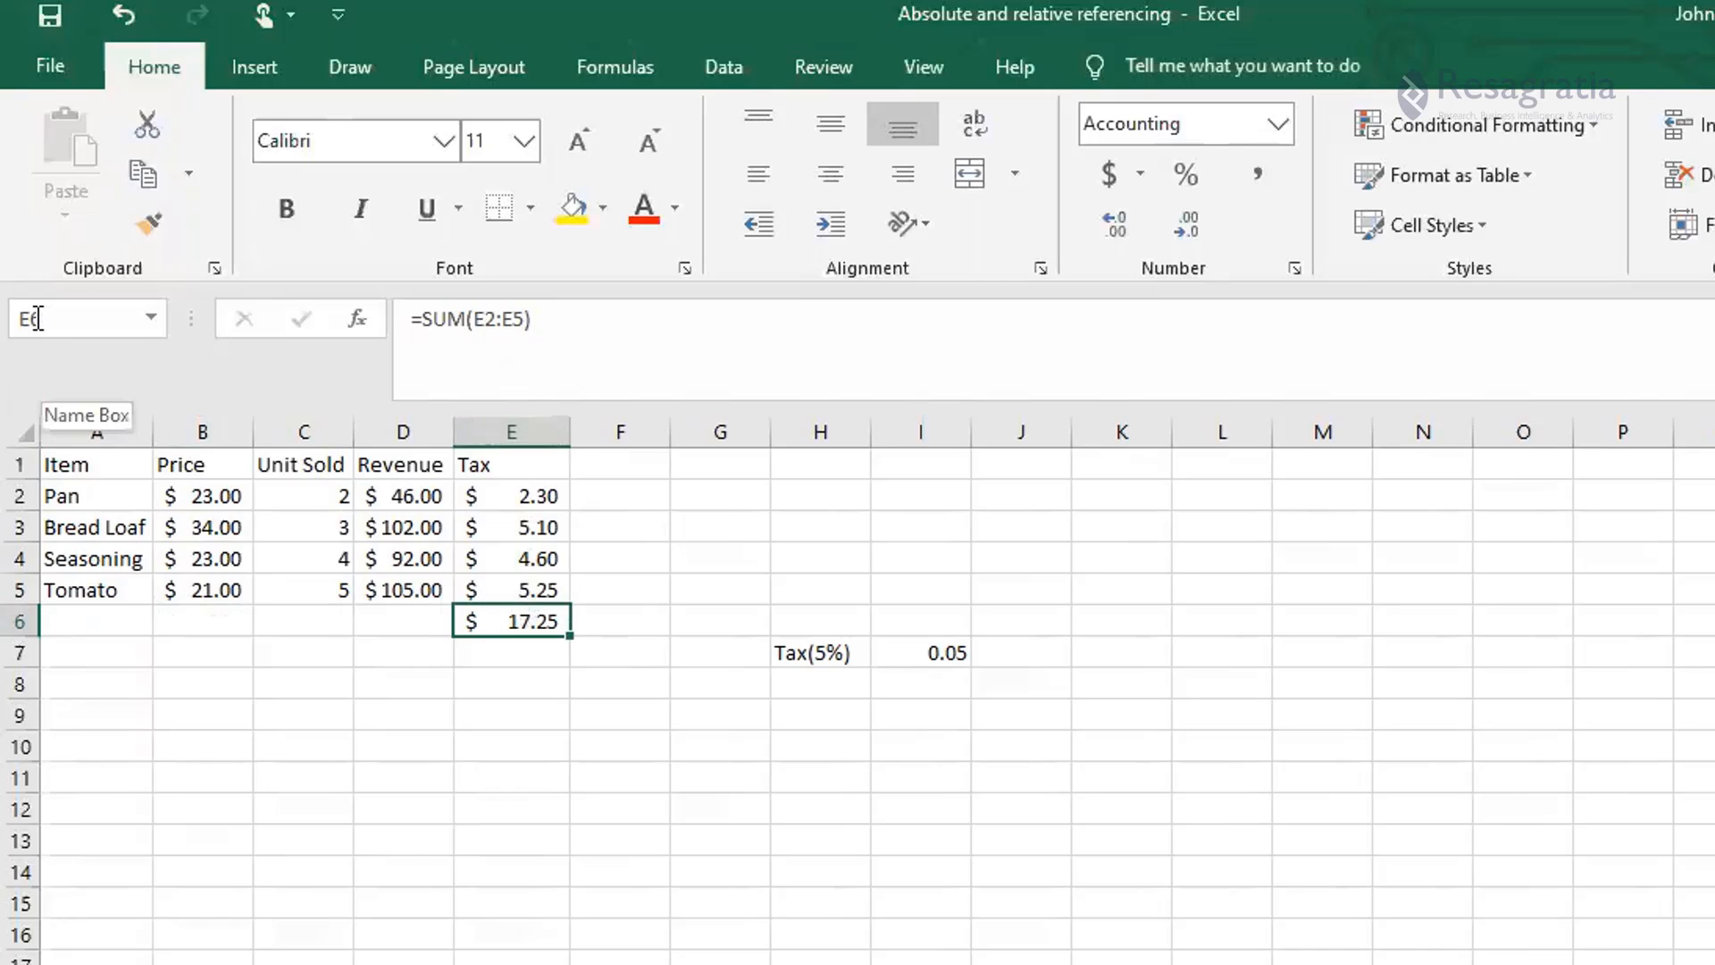
- Link the Food total in cell B2 of the Expense Total sheet to the tax total with ='Food Sheet'!E6
{"action": "key", "text": "ctrl+Page_Down"}
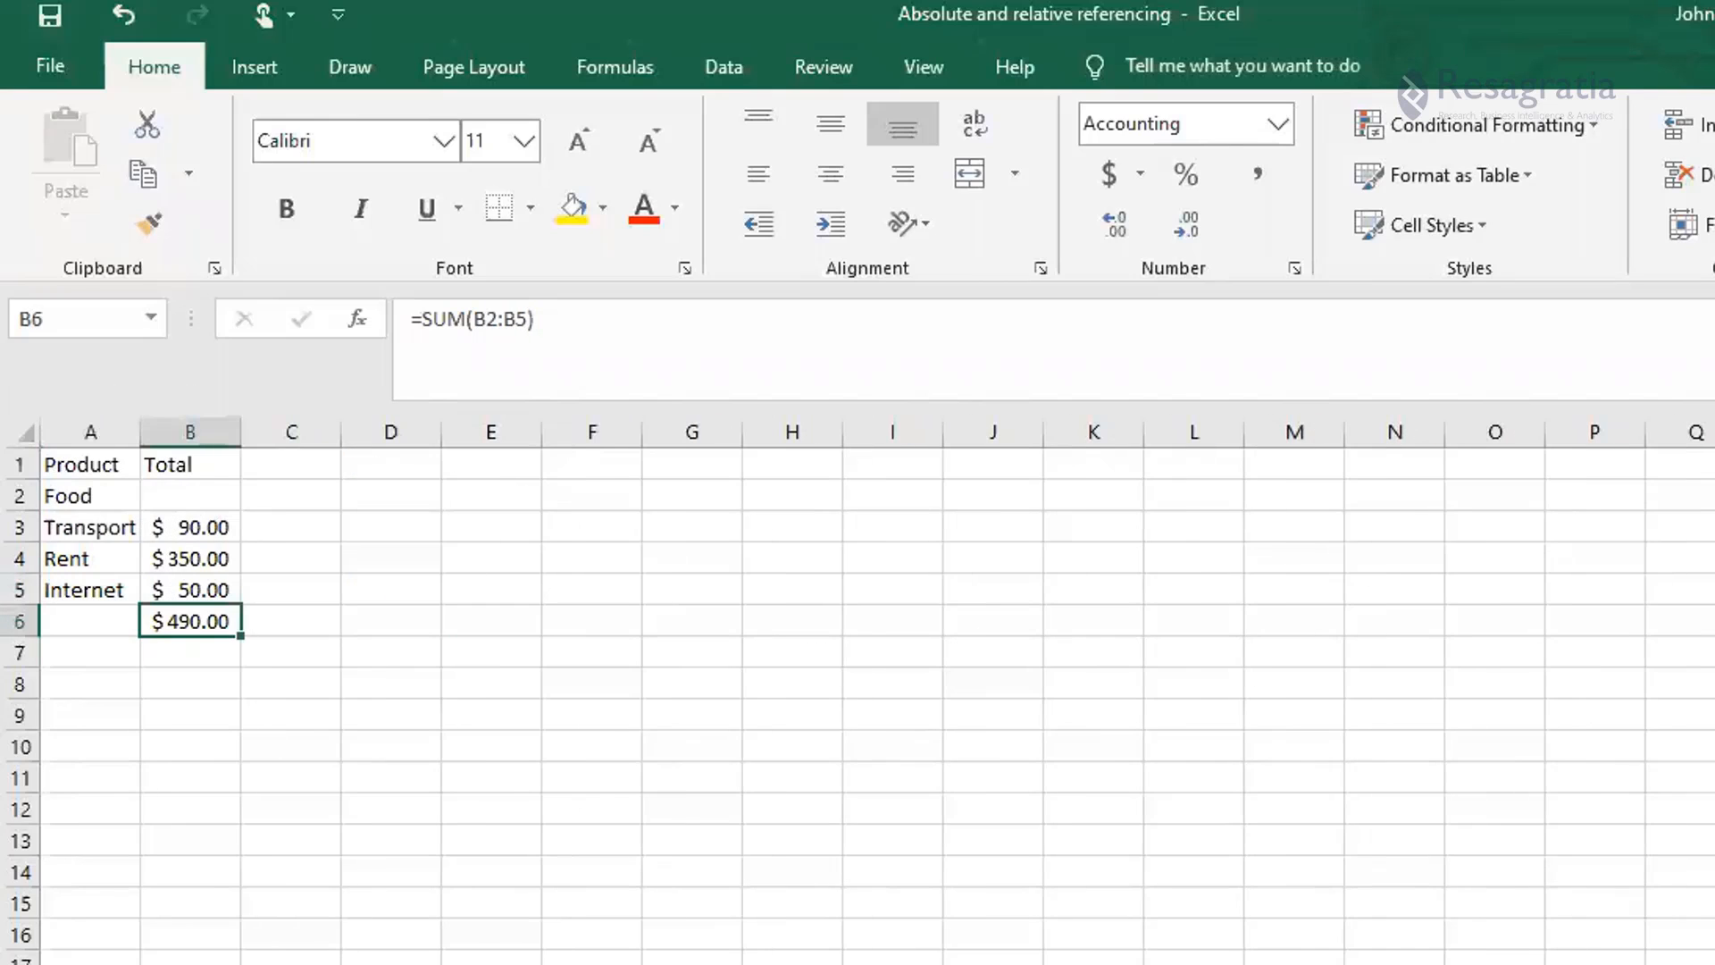
{"action": "left_click", "coordinate": [170, 516]}
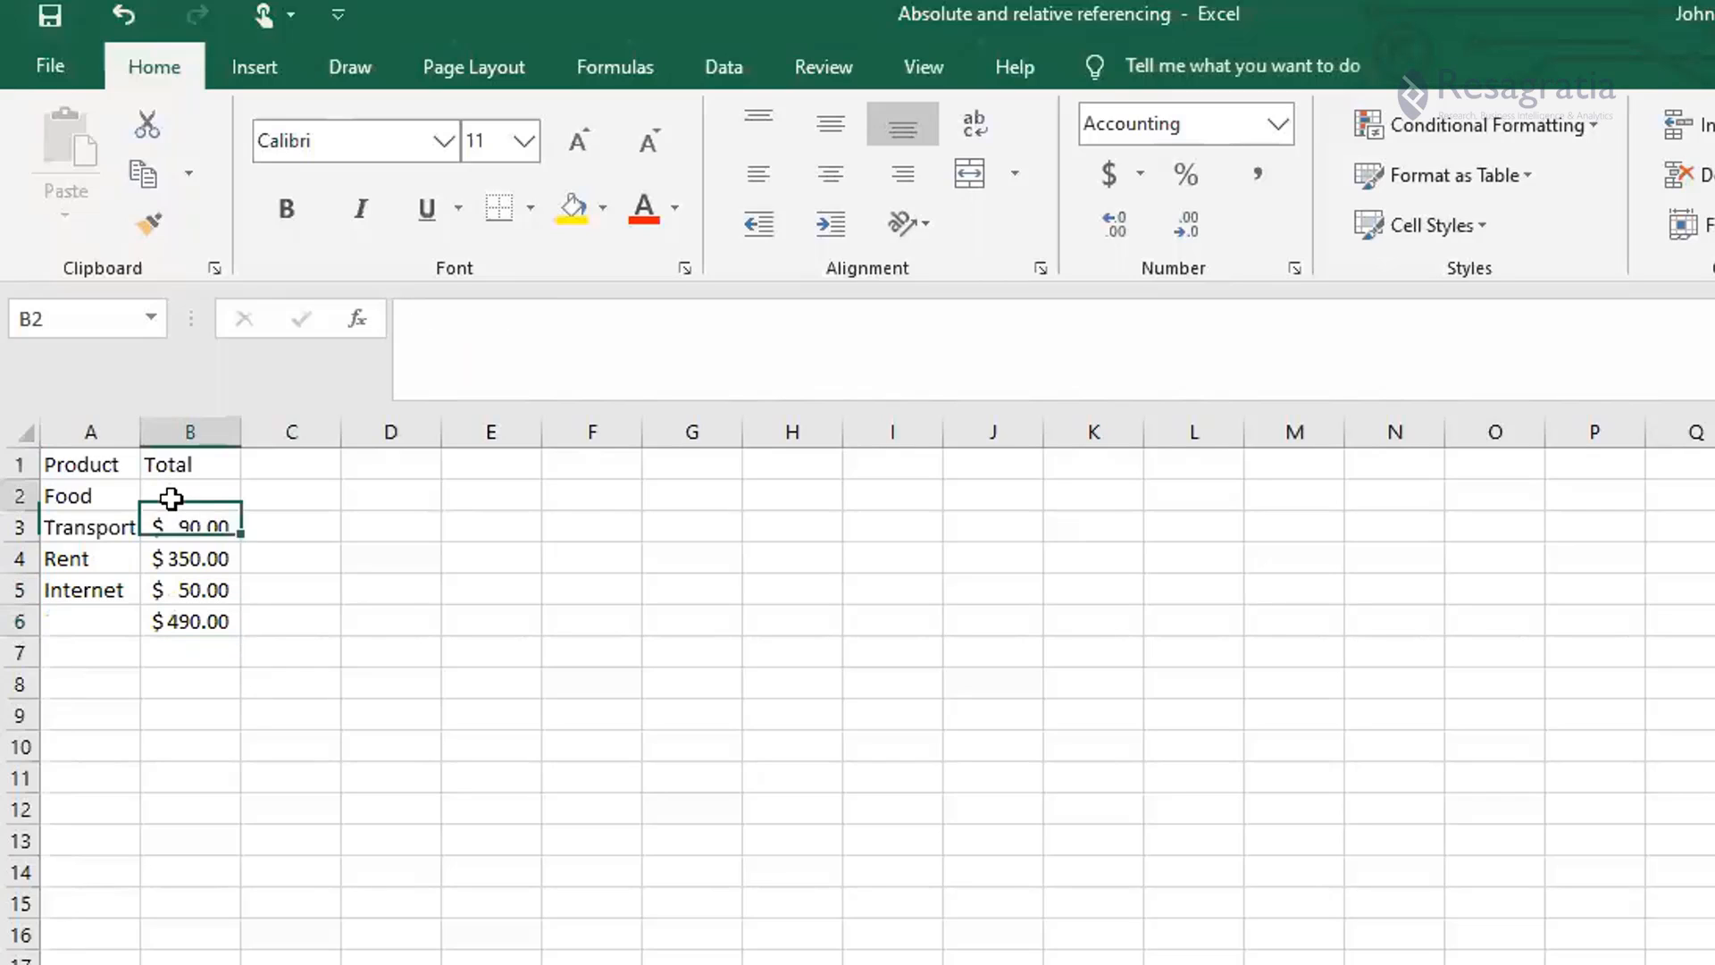
{"action": "left_click", "coordinate": [171, 499]}
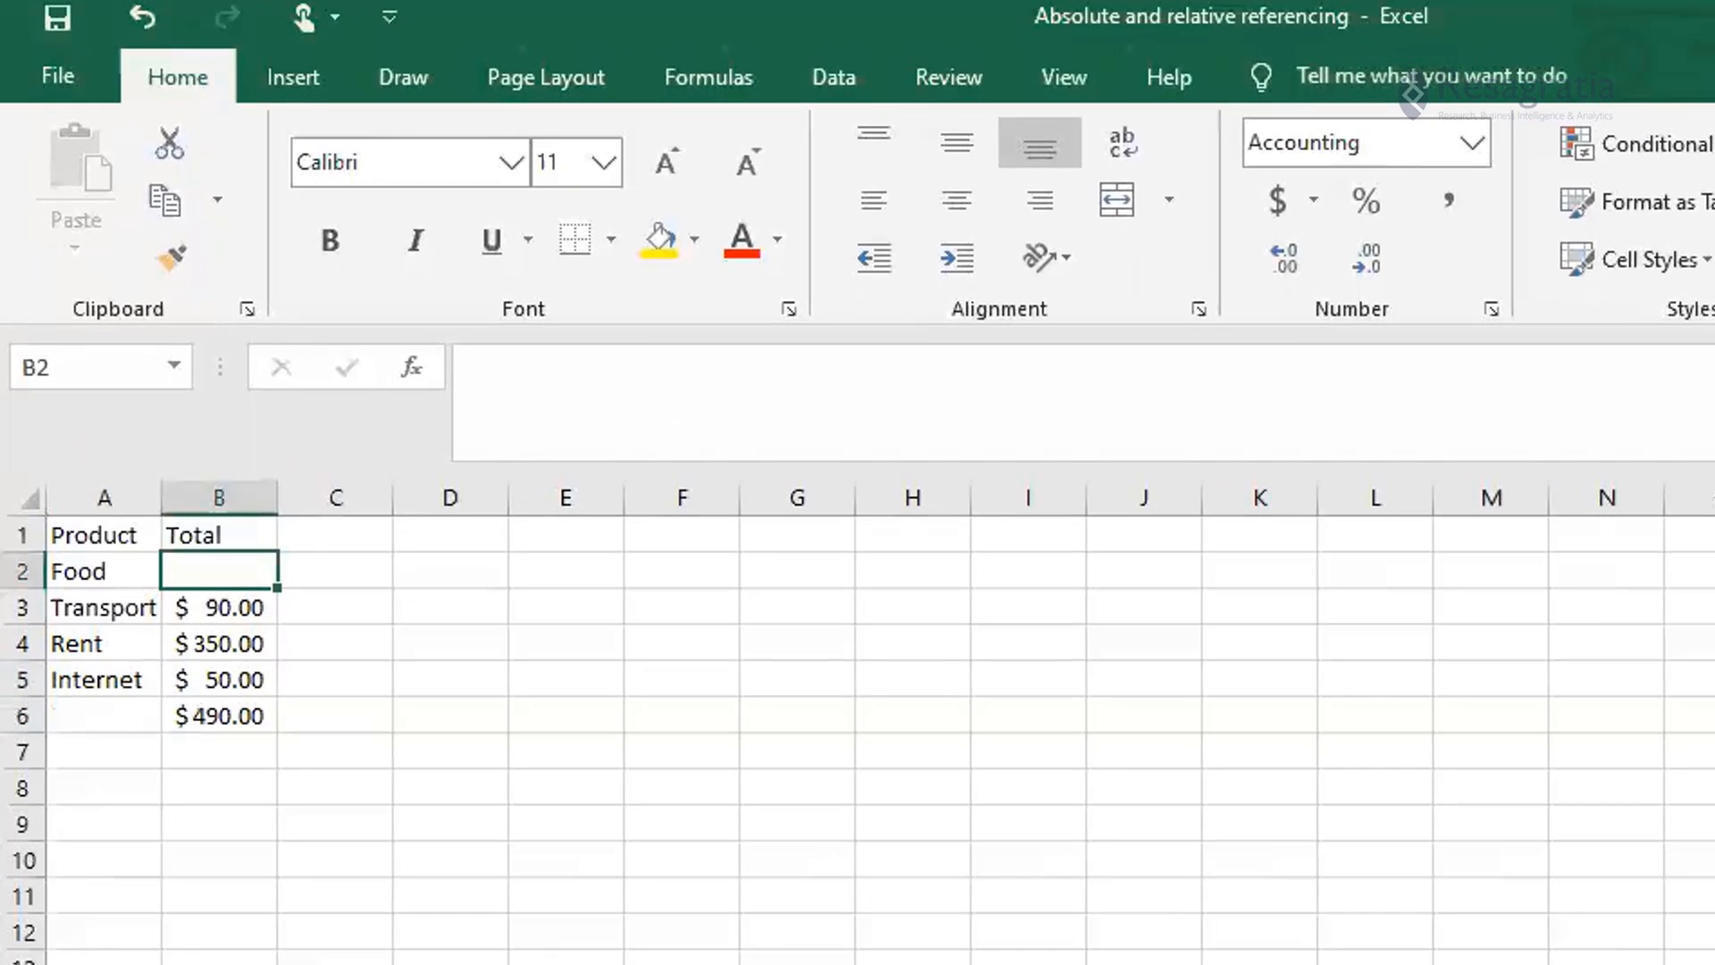
{"action": "type", "text": "='"}
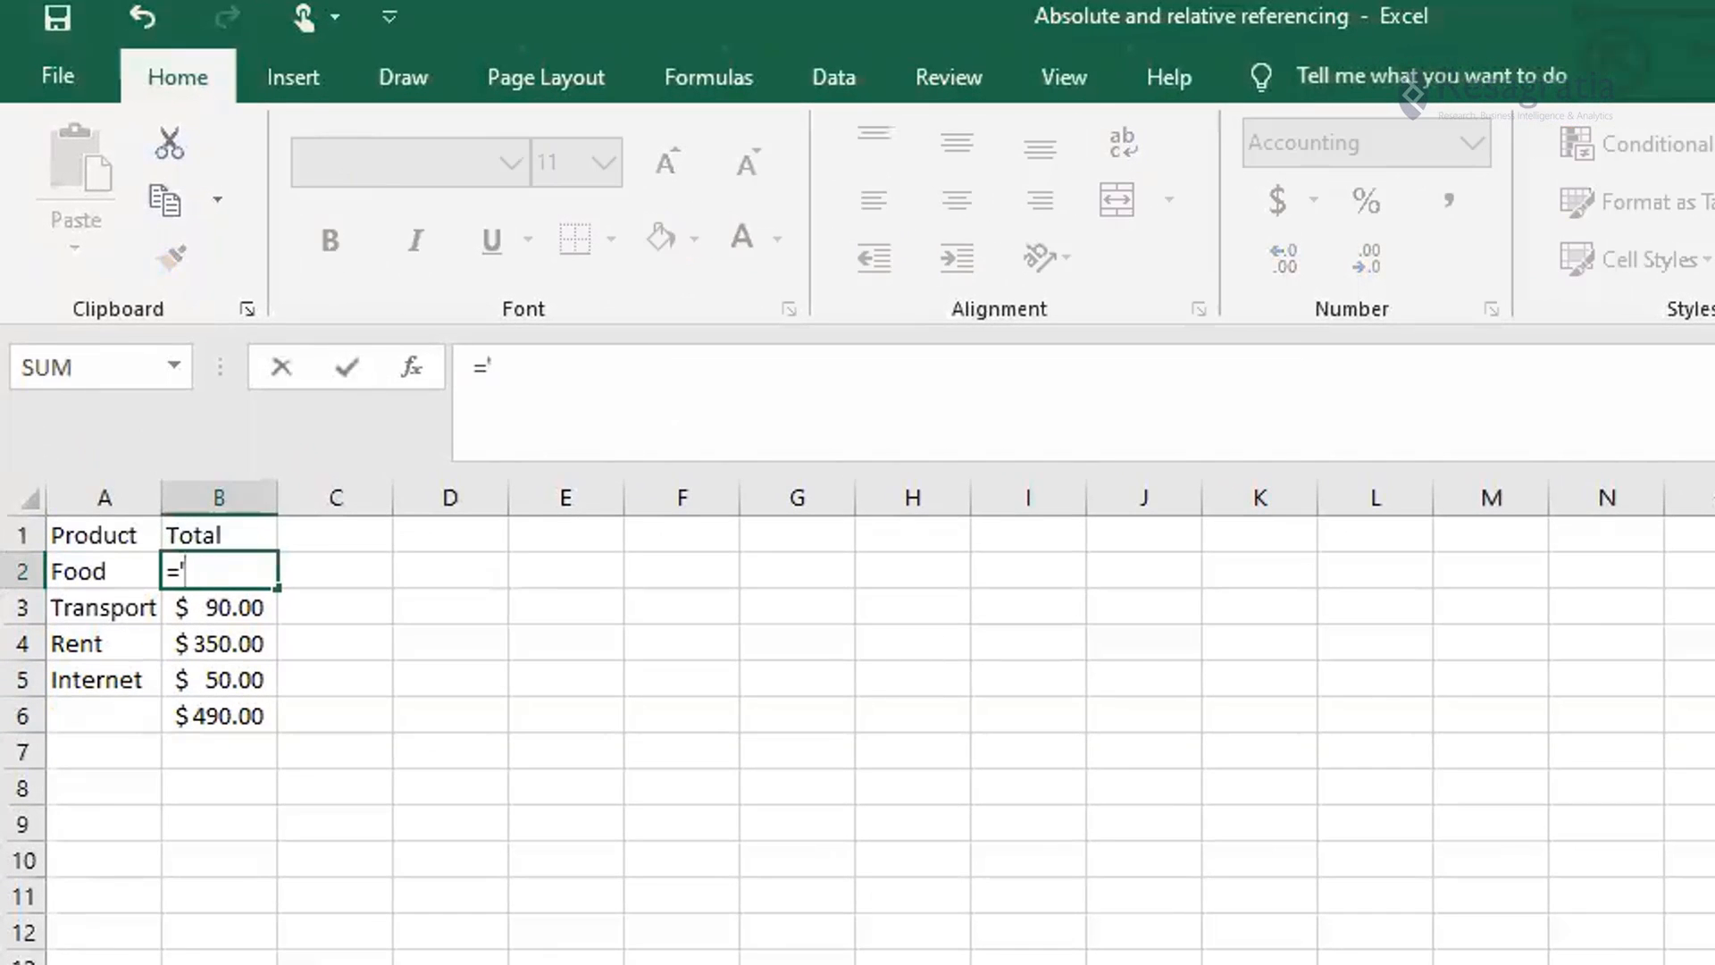
{"action": "type", "text": "F"}
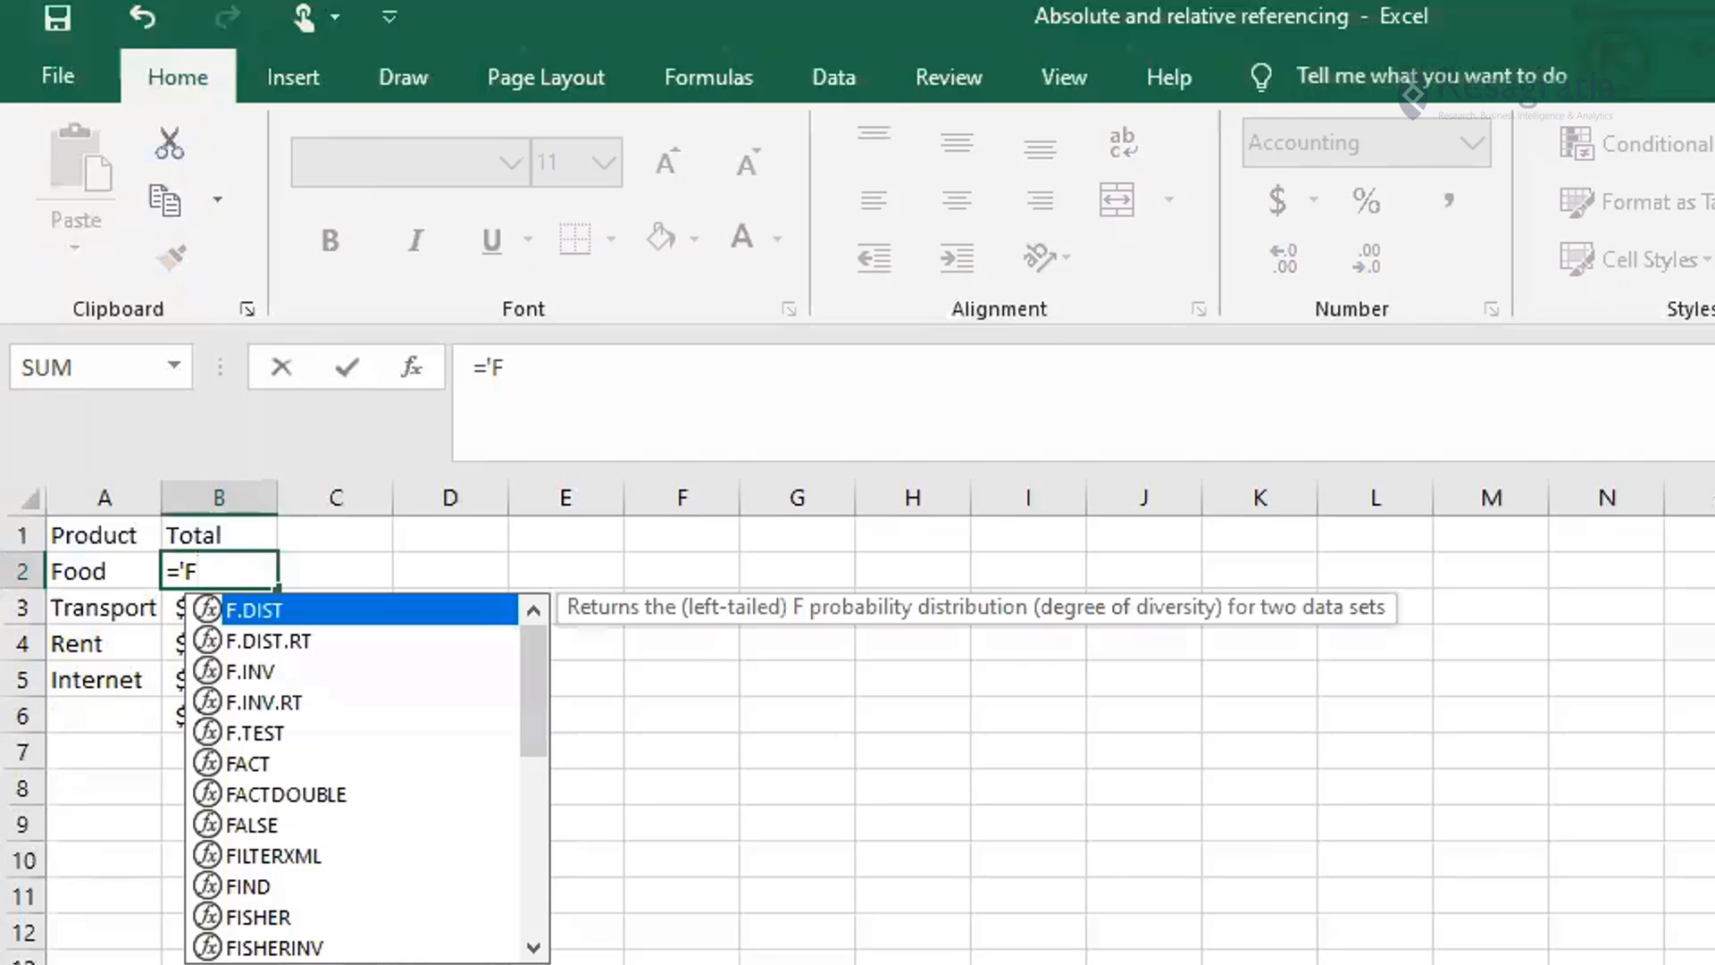
{"action": "type", "text": "ood Sheet"}
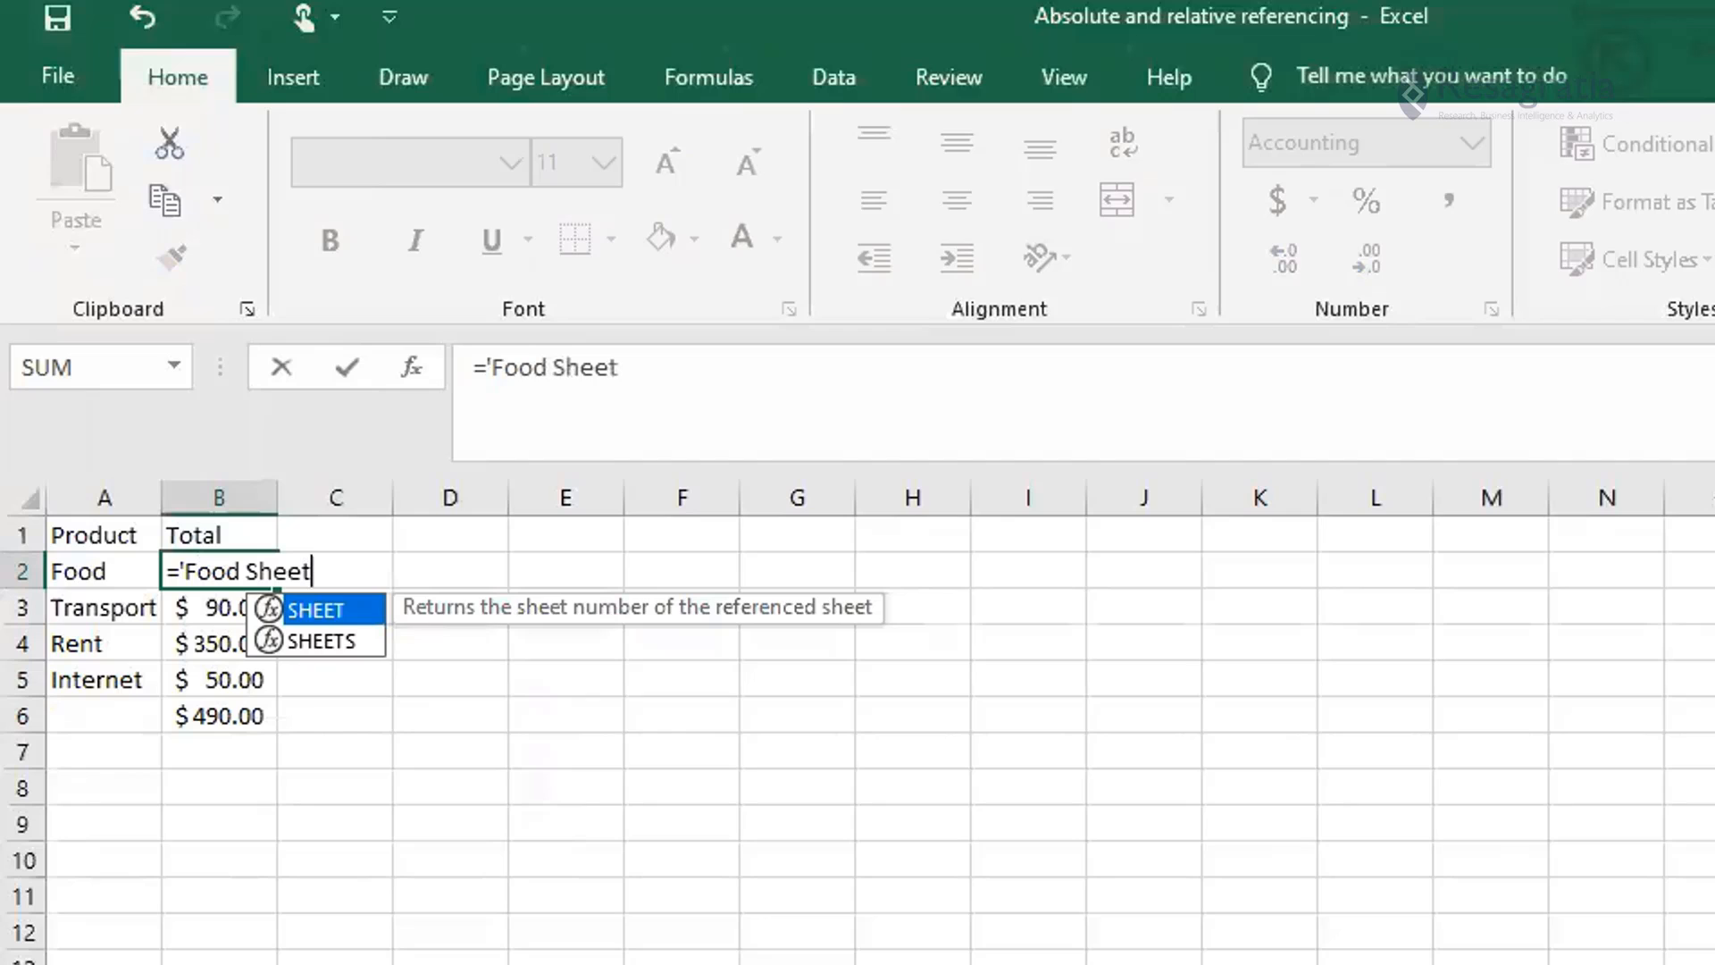
{"action": "type", "text": "'"}
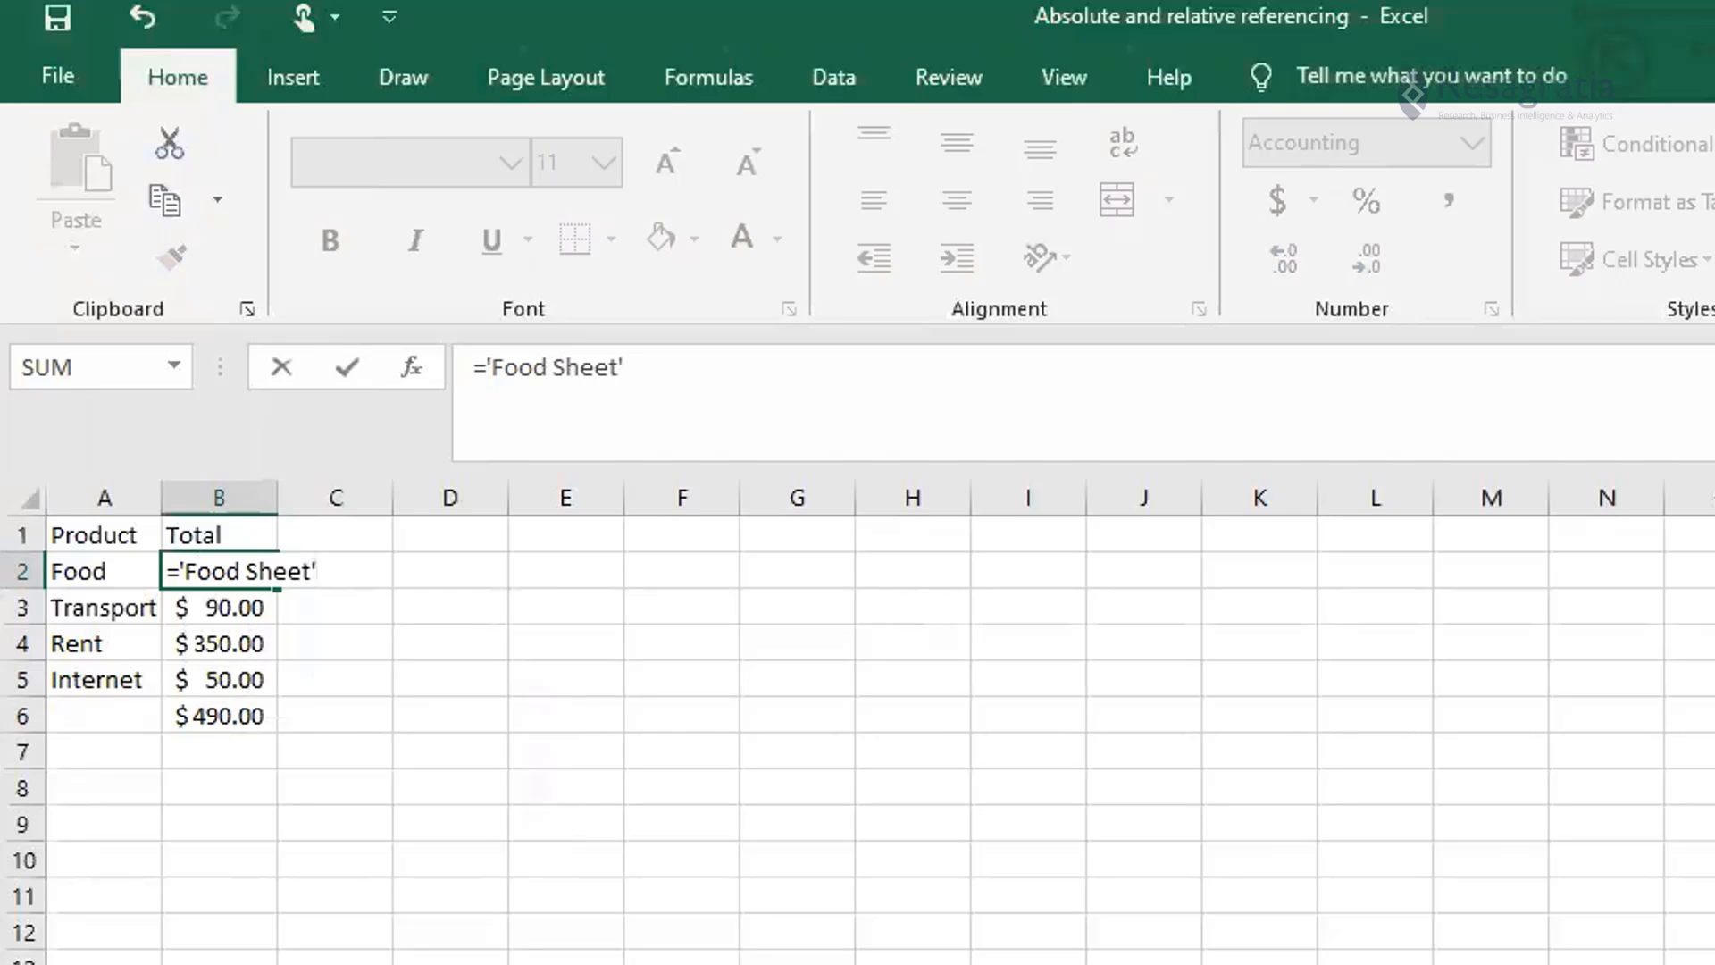
{"action": "type", "text": "!E6"}
{"action": "key", "text": "Return"}
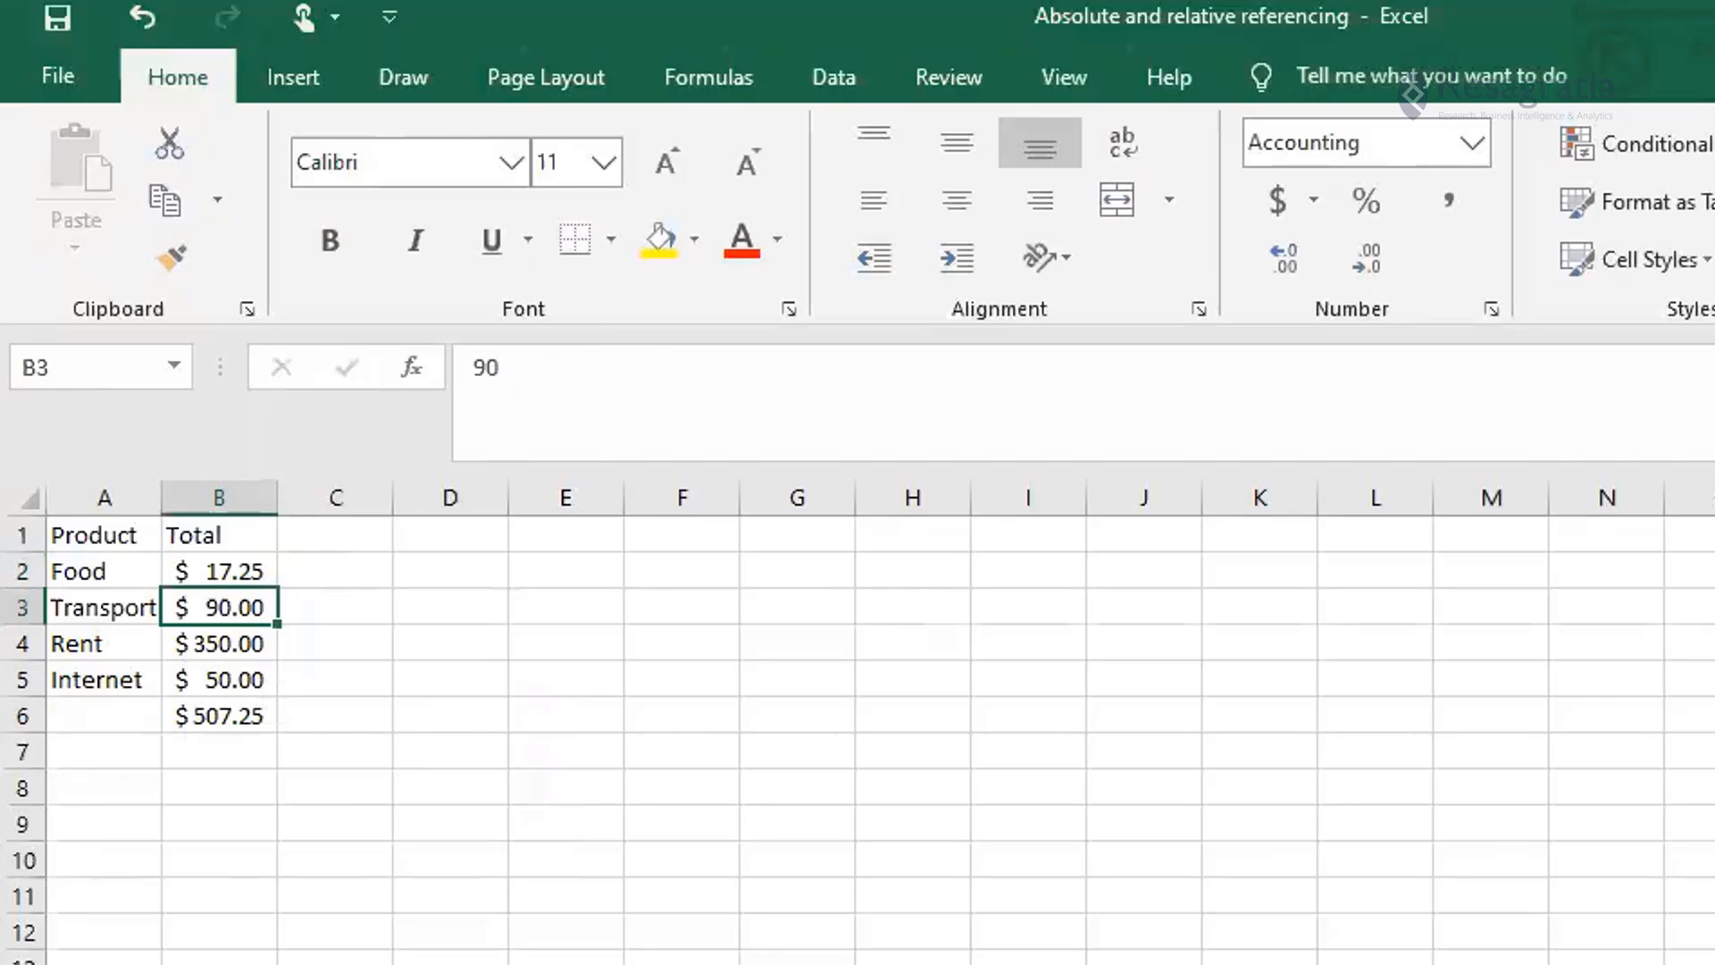
{"action": "left_click", "coordinate": [219, 571]}
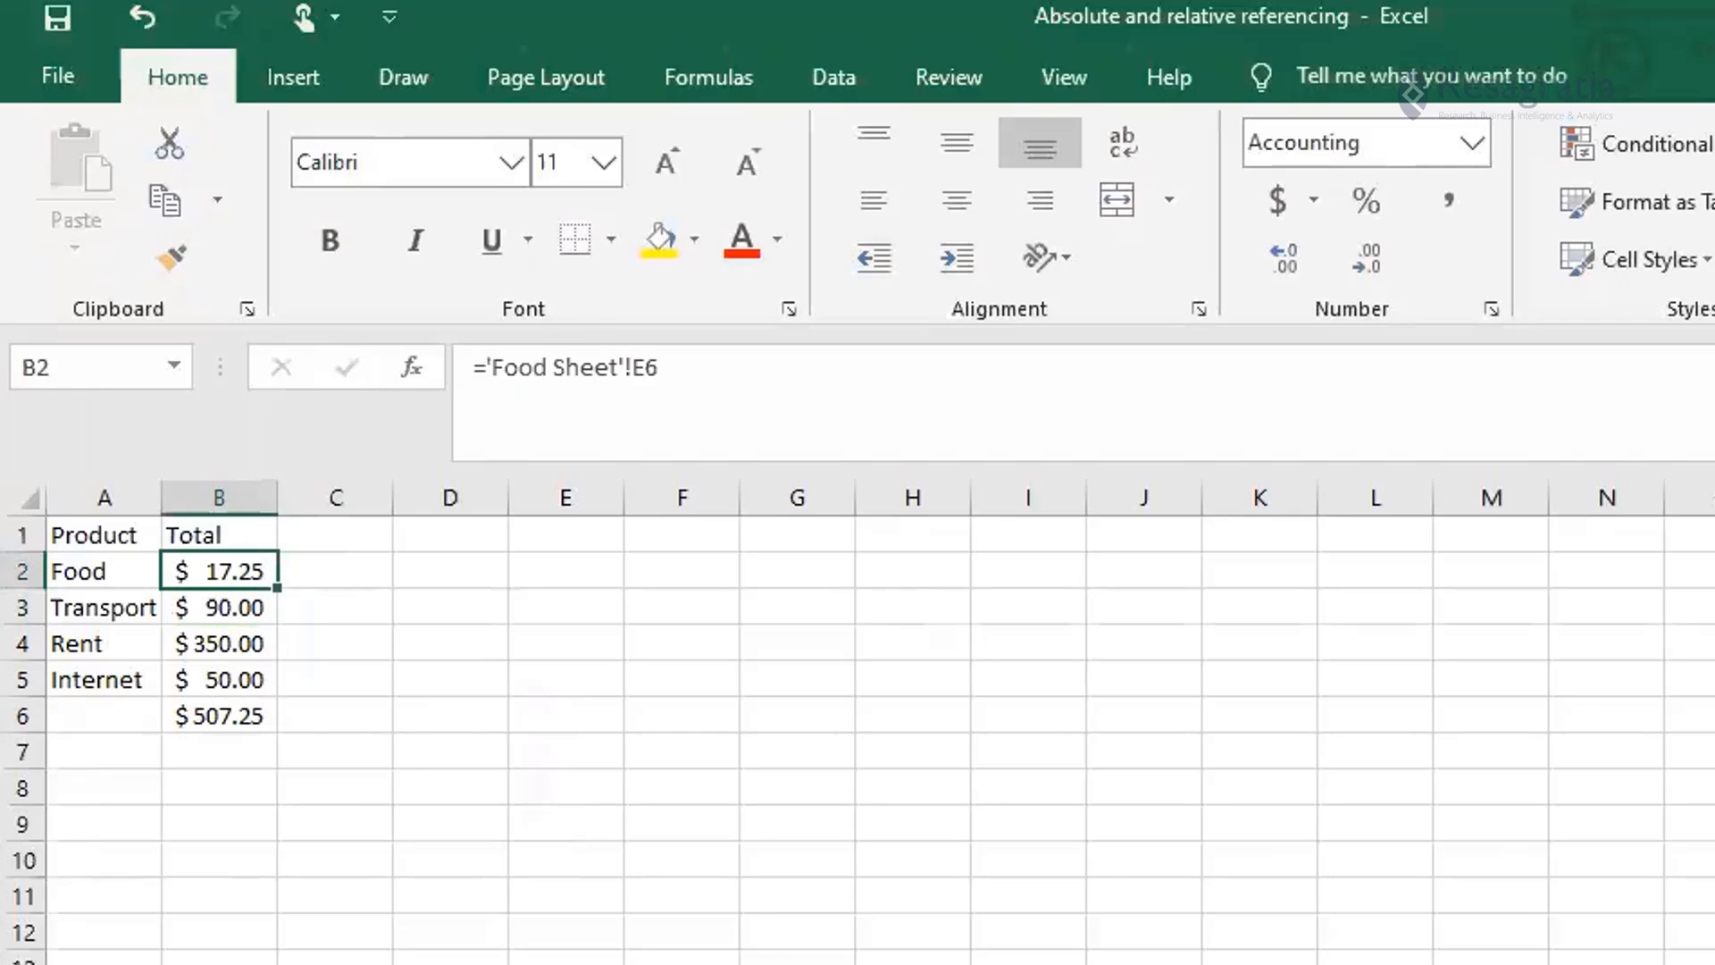